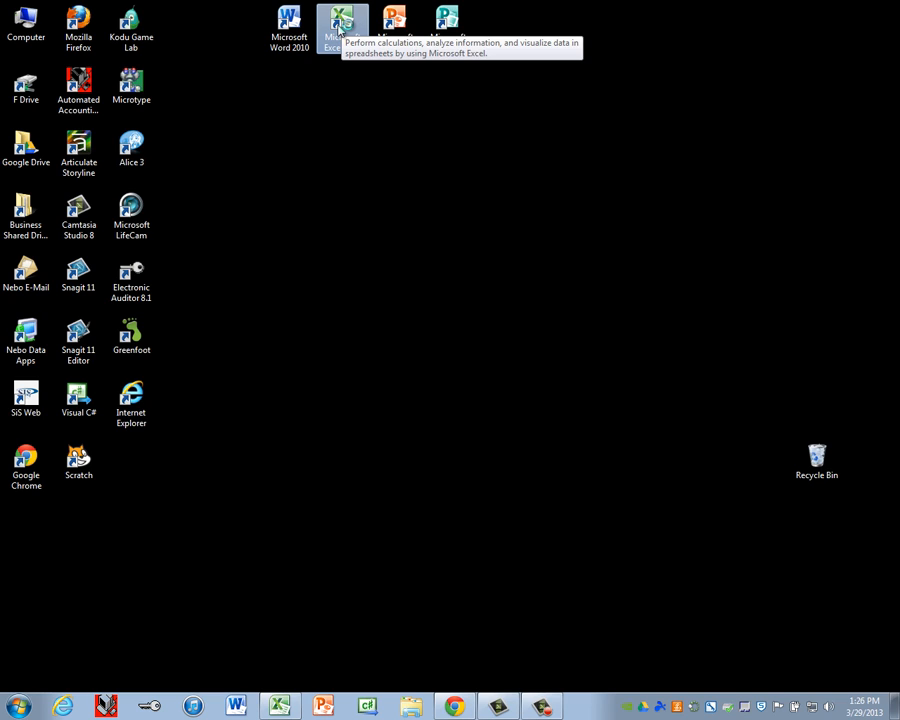
- Start Microsoft Excel and enter the title LARGEST AMERICAN CORPORATIONS in cell A1 of the blank workbook
double_click(340, 25)
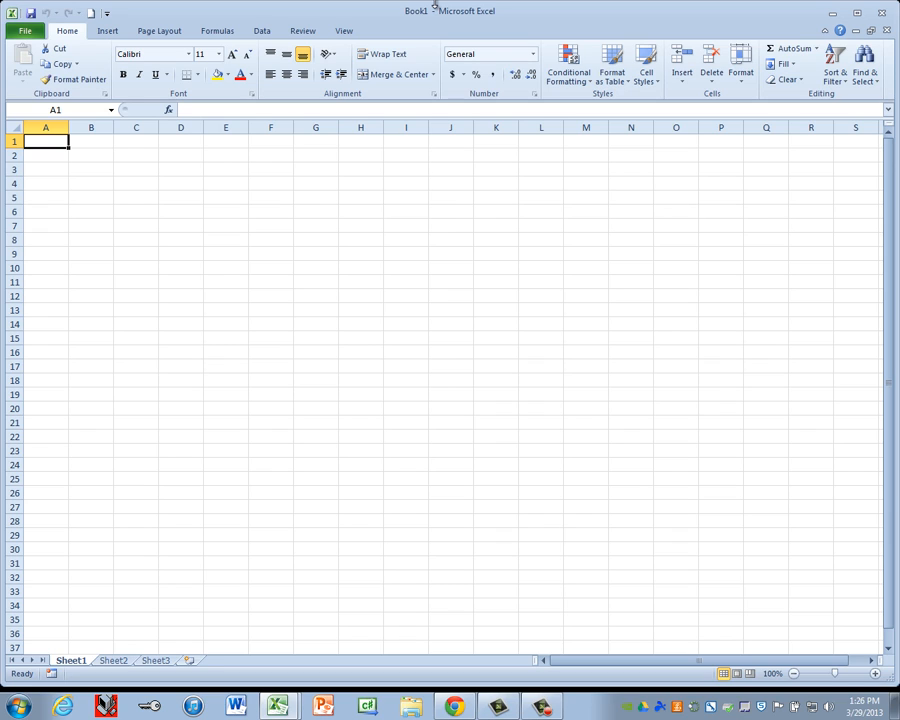
type("LAR")
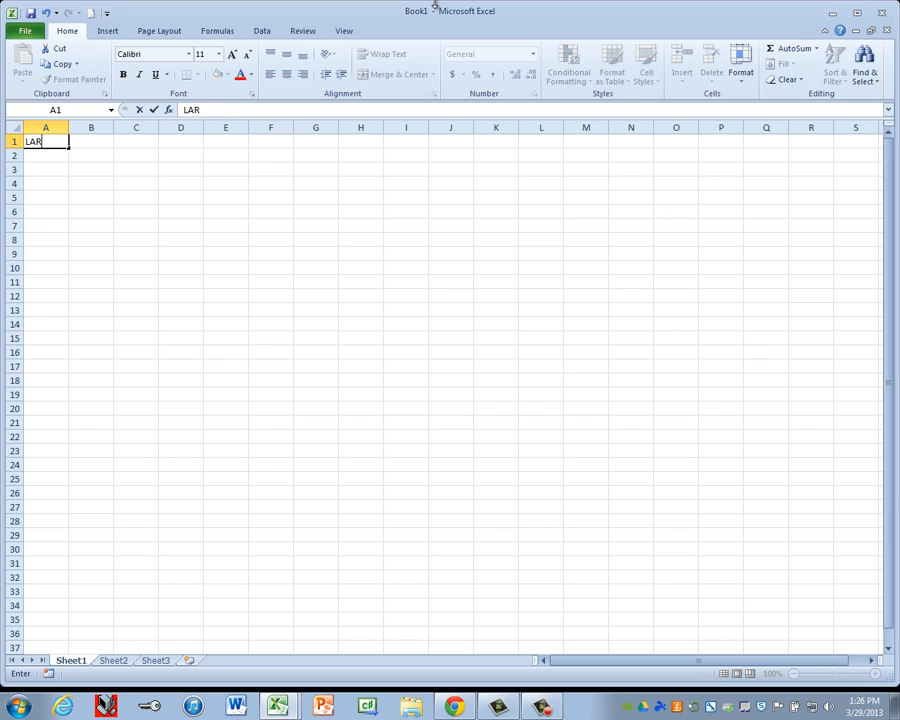
type("GEST AMERICAN")
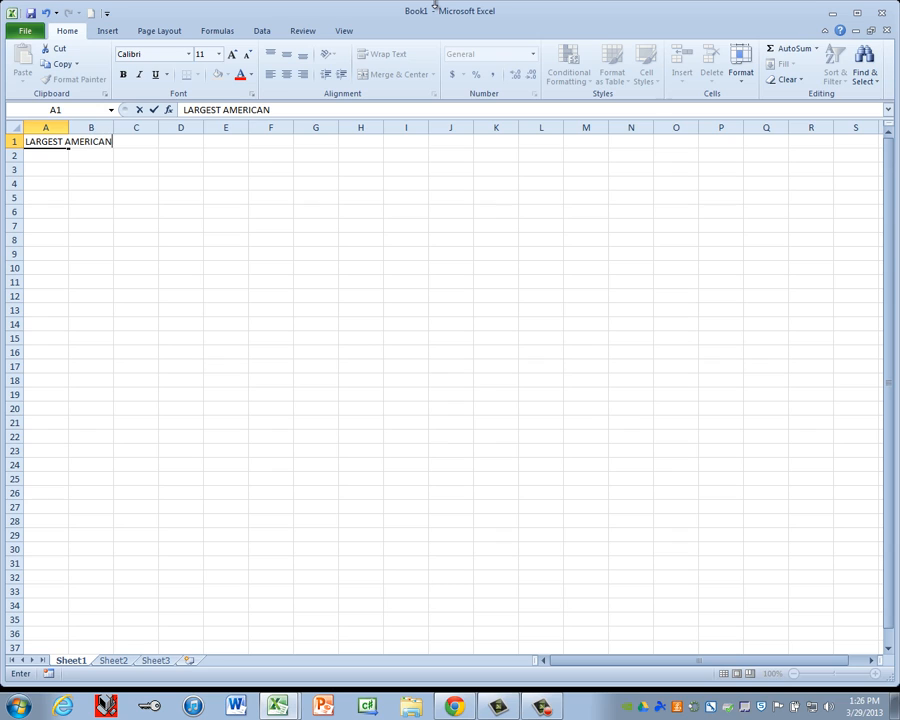
type(" CORPORATIONS")
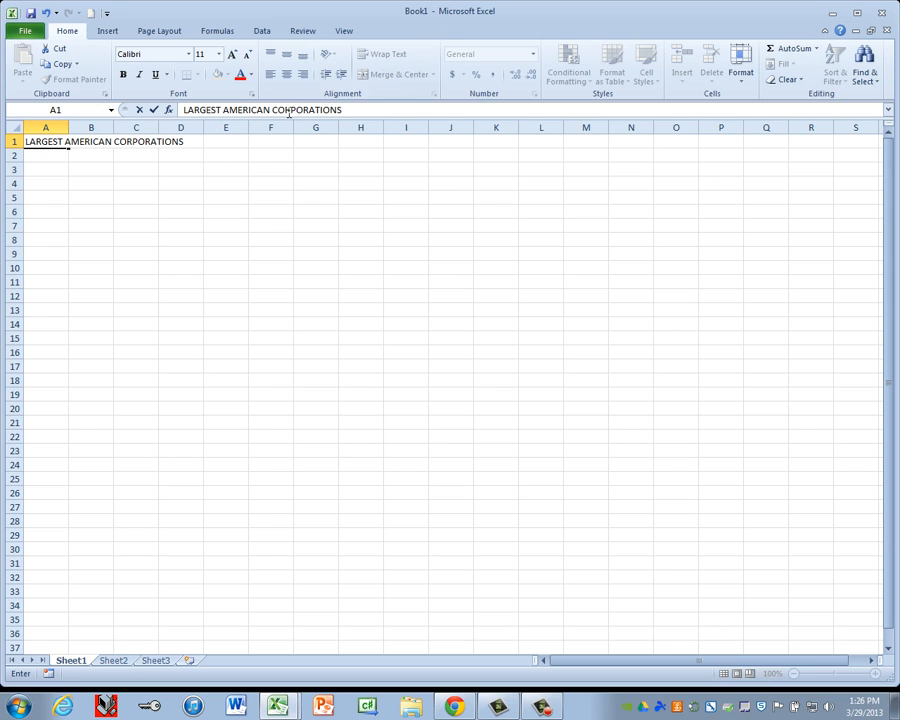
key("Return")
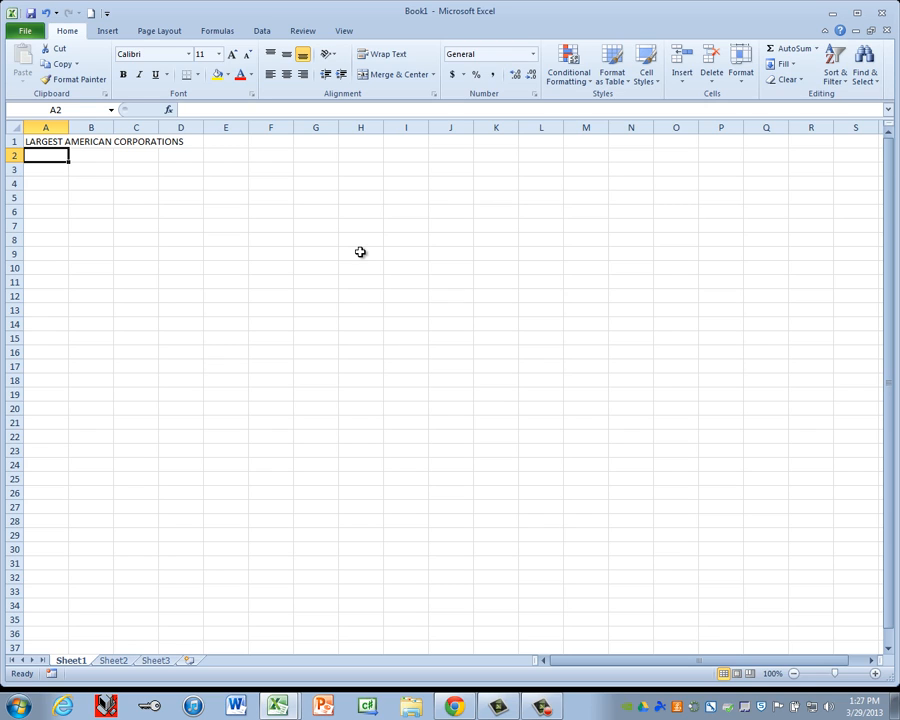
- Enter the subtitle "Fortune 500 Directory, 2009" in cell A2
type("F")
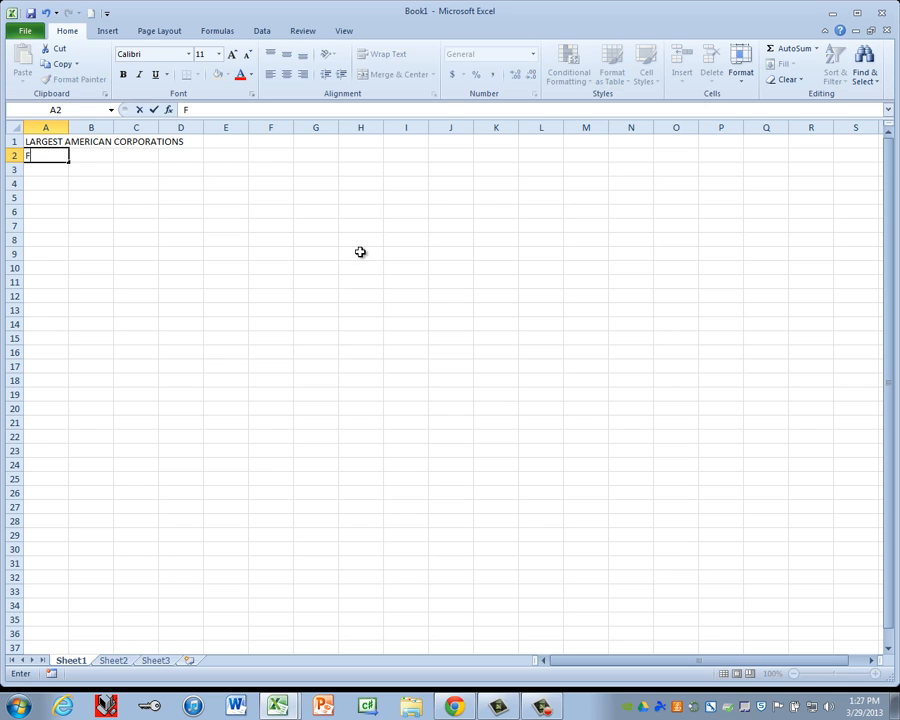
type("ortune 500")
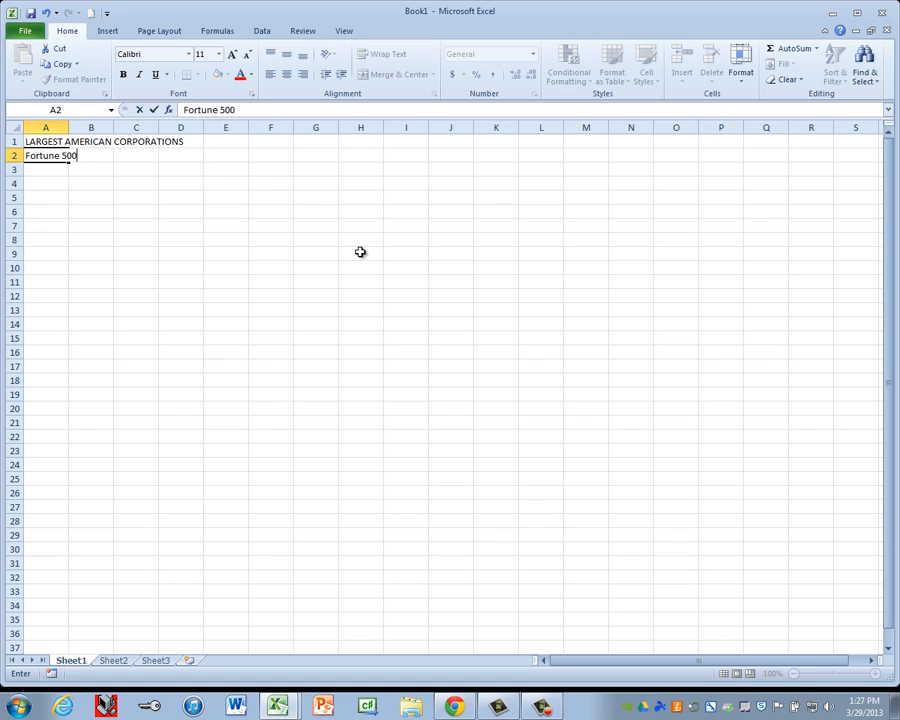
type(" Directory, 2009")
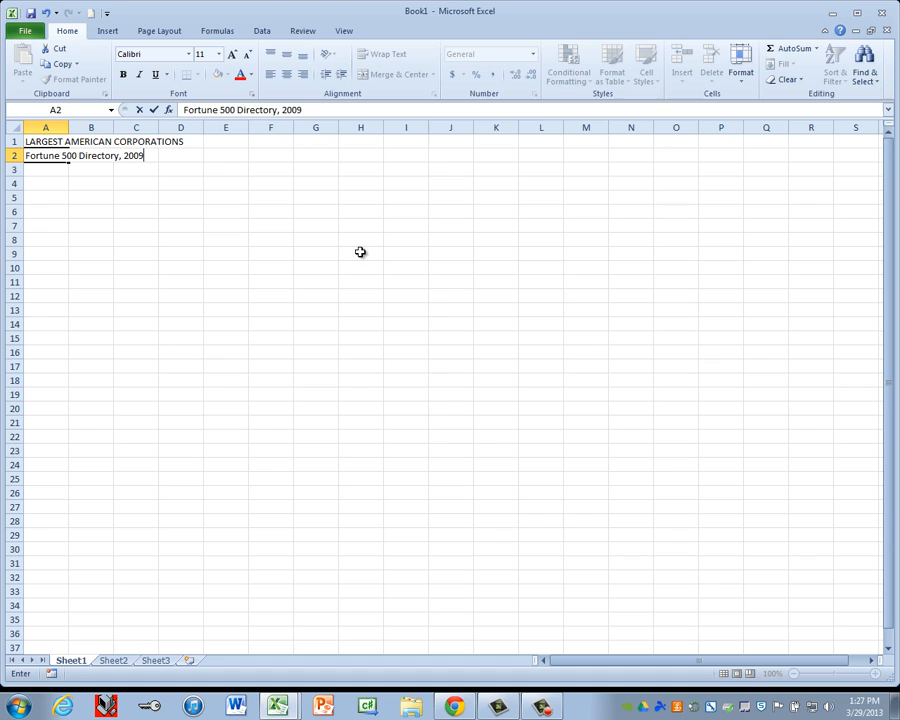
key("Return")
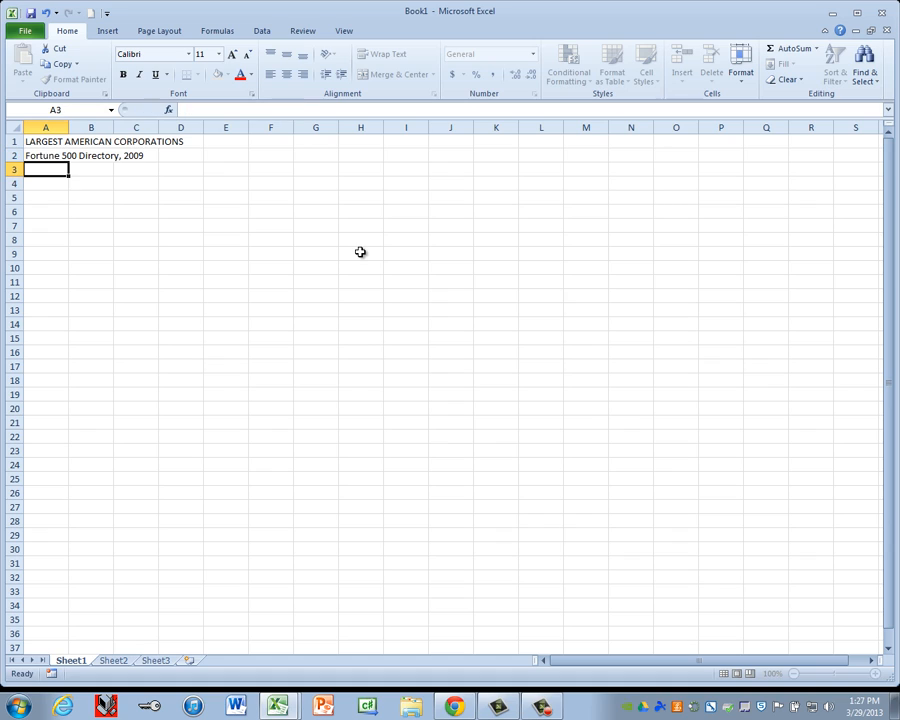
- Leave row 3 empty and enter the headings "Revenues in" in B4 and "Projected" in C4
key("Return")
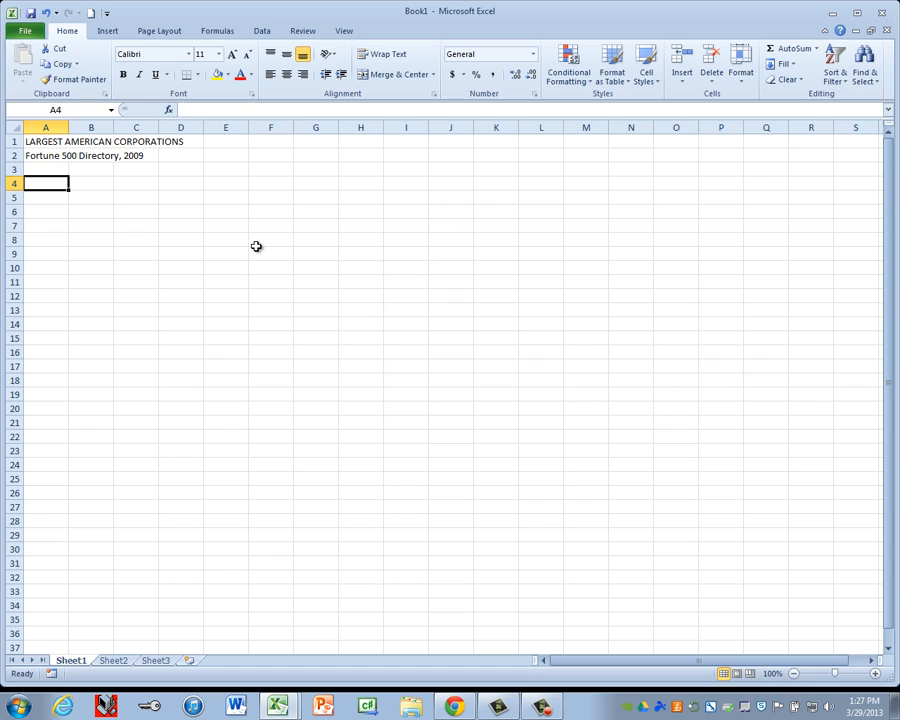
key("Right")
key("Right")
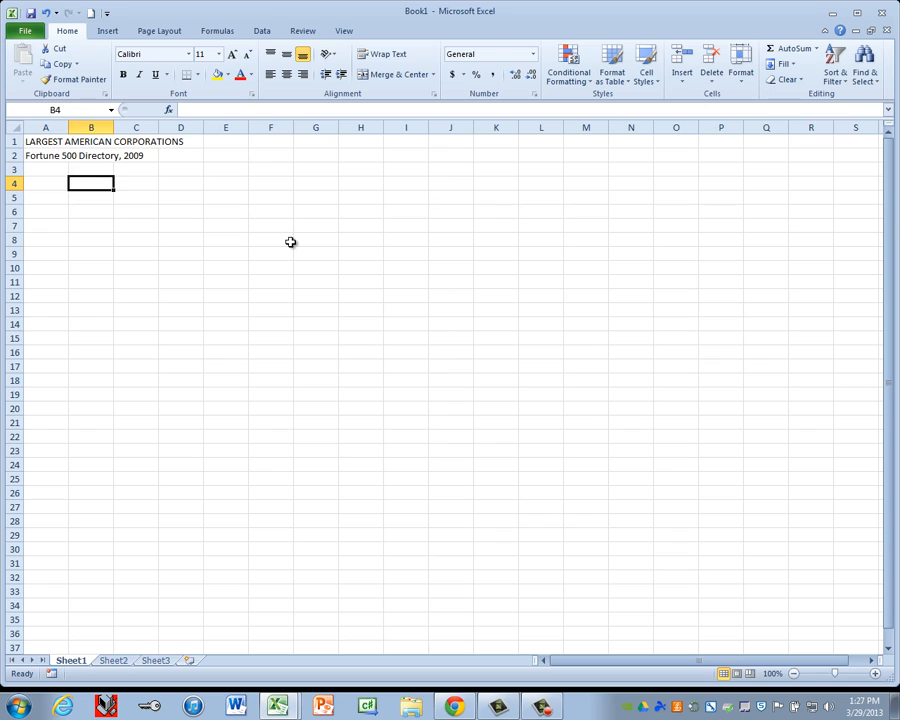
key("Left")
type("Re")
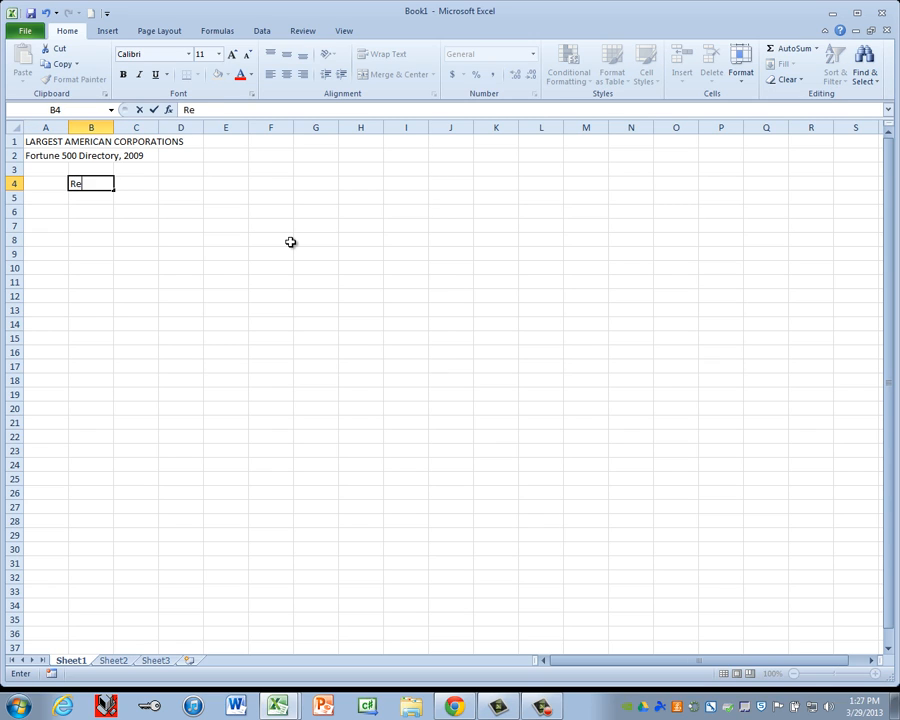
type("venues in")
key("Tab")
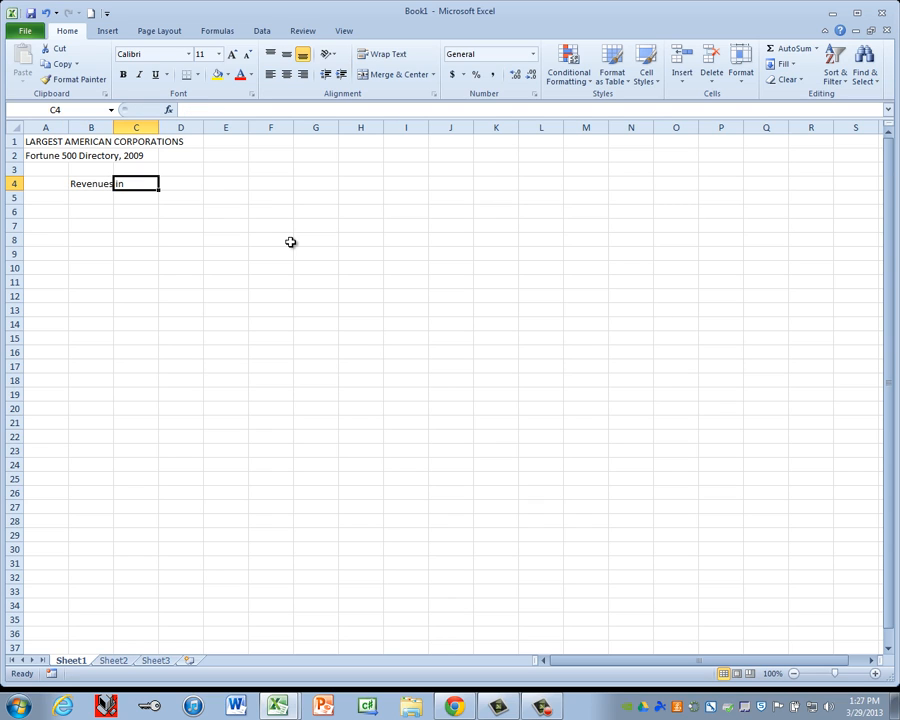
type("Pro")
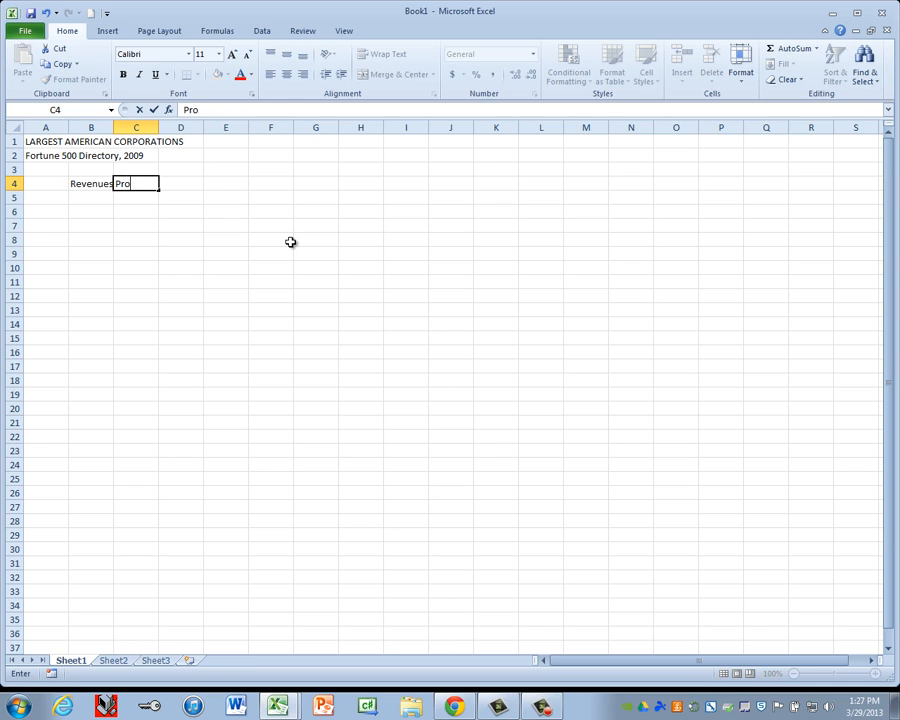
type("jected")
key("Return")
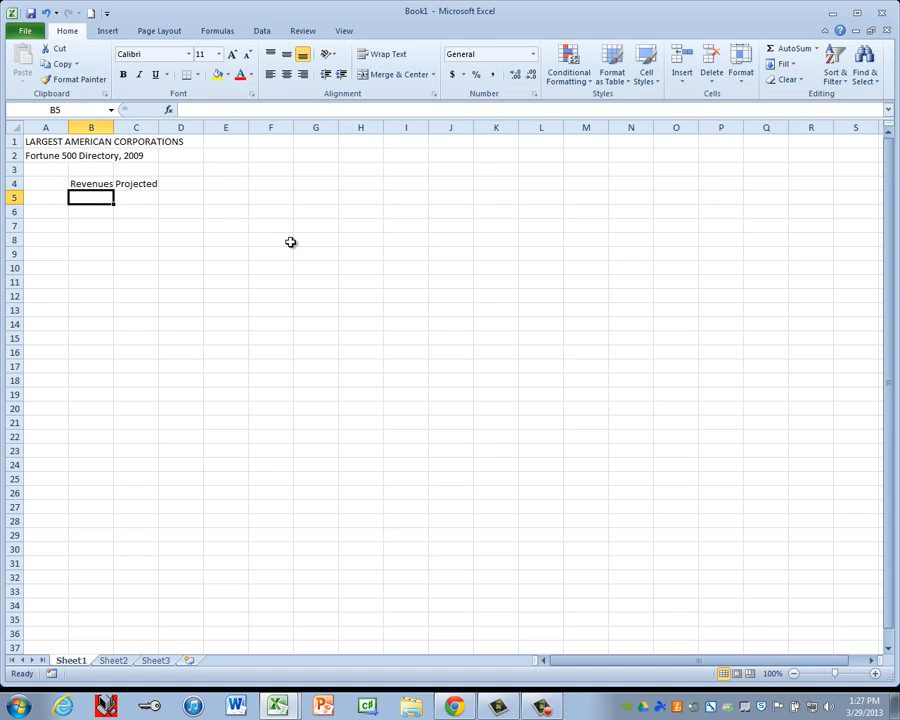
- Enter the second heading row with "Millions" in B5, "Revenues" in C5 and "Net" in E5
type("Million")
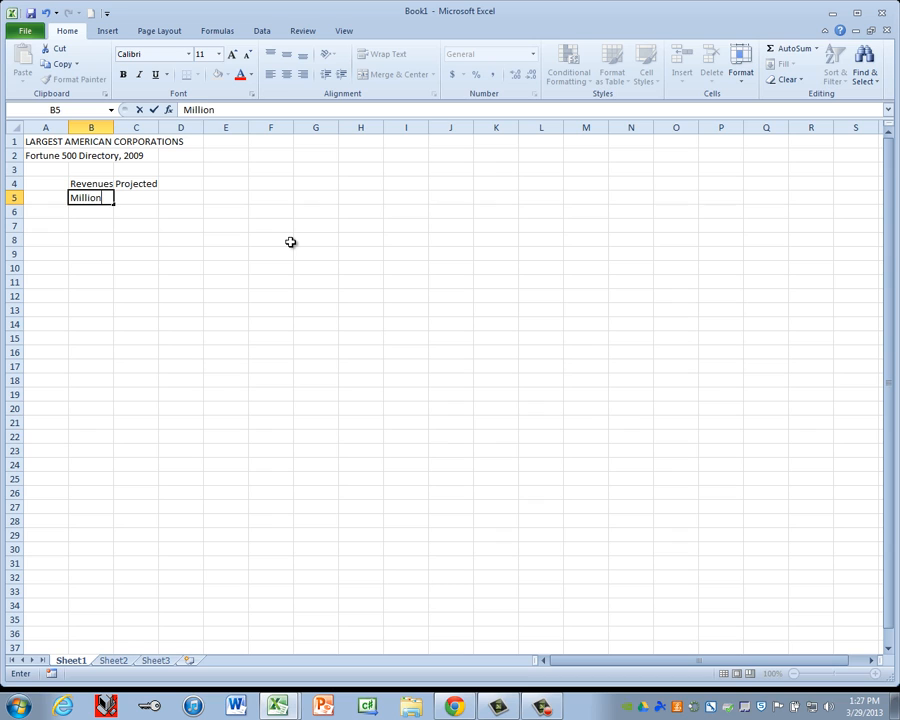
type("s")
key("Tab")
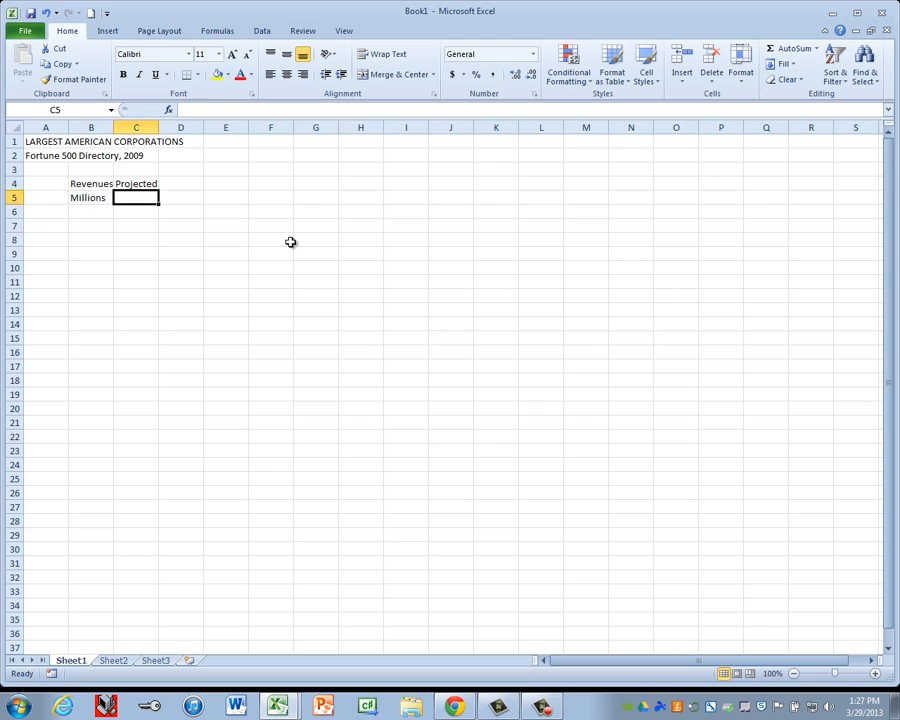
type("Reven")
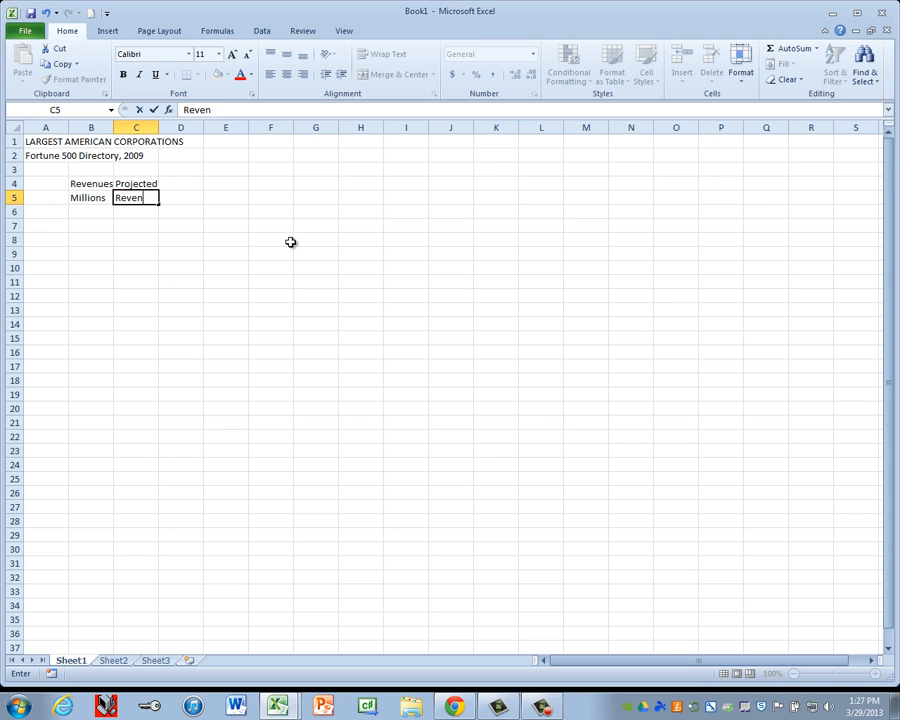
type("ues")
key("Tab")
key("Tab")
type("Net")
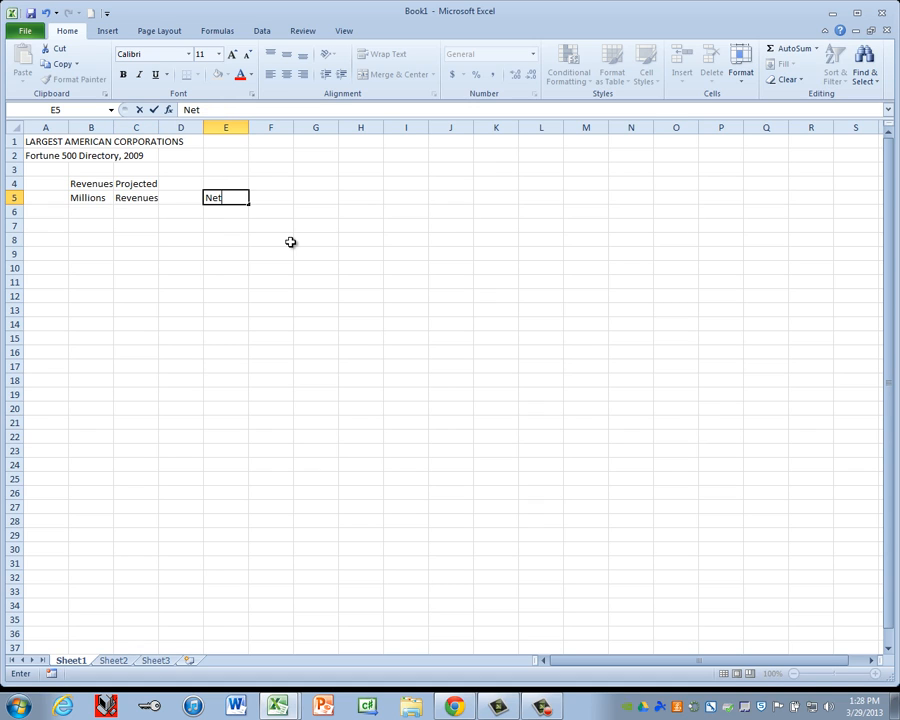
key("Return")
- Fill the third heading row, A6 to E6, with Corporation, 2009, 2019, Taxes and Incom
left_click(64, 212)
type("Corpora")
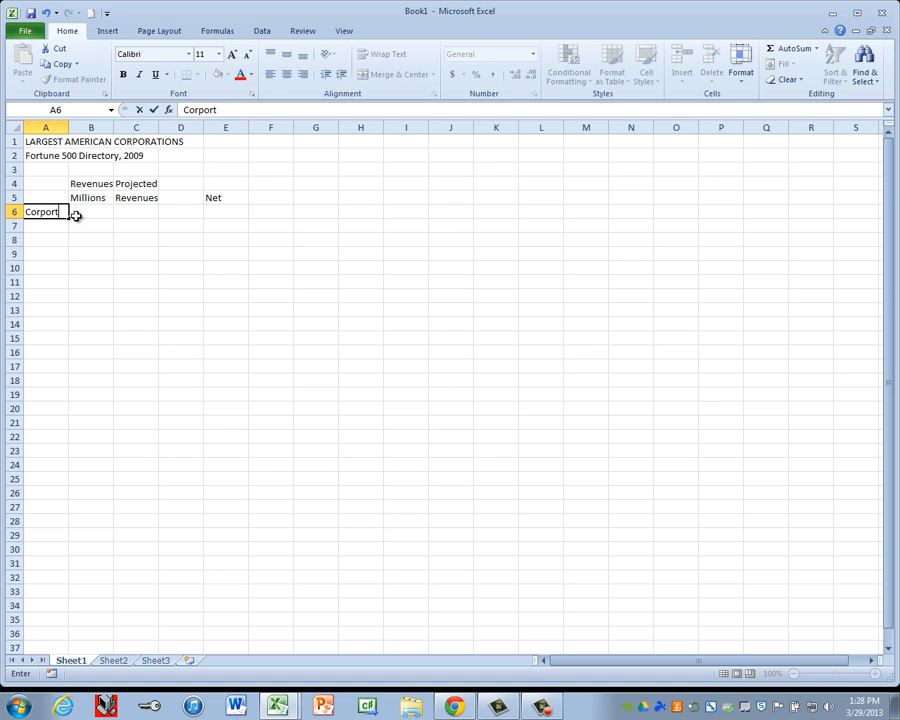
type("tion")
key("Tab")
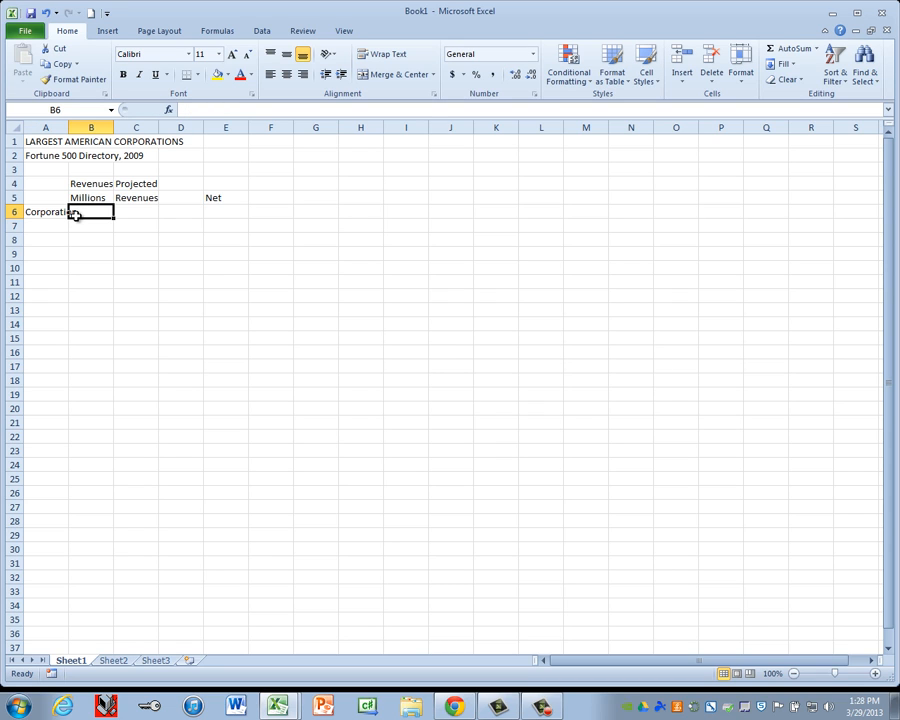
type("2009")
key("Tab")
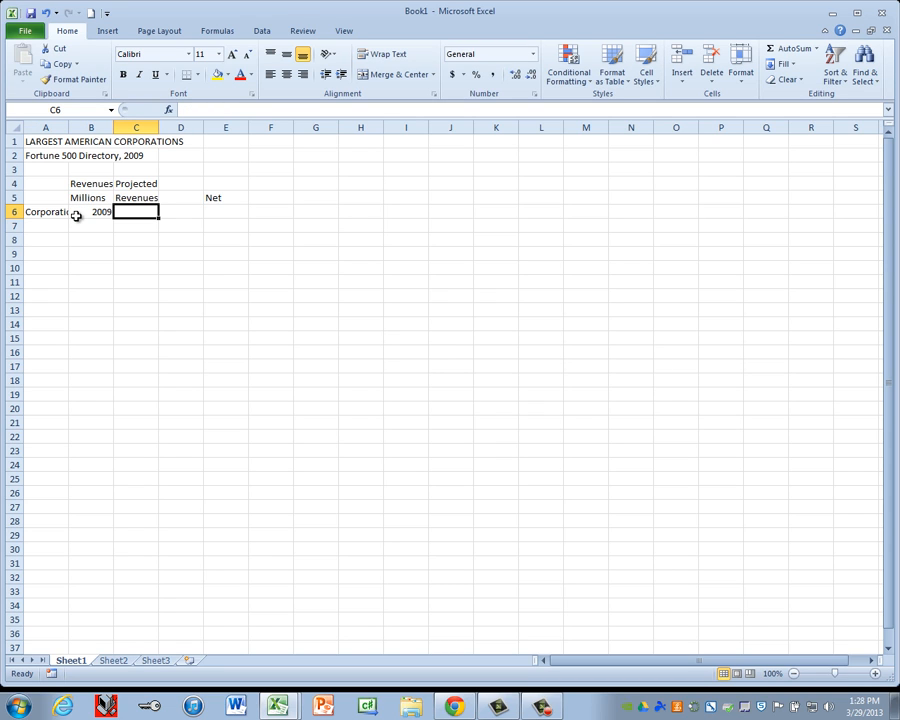
type("2019")
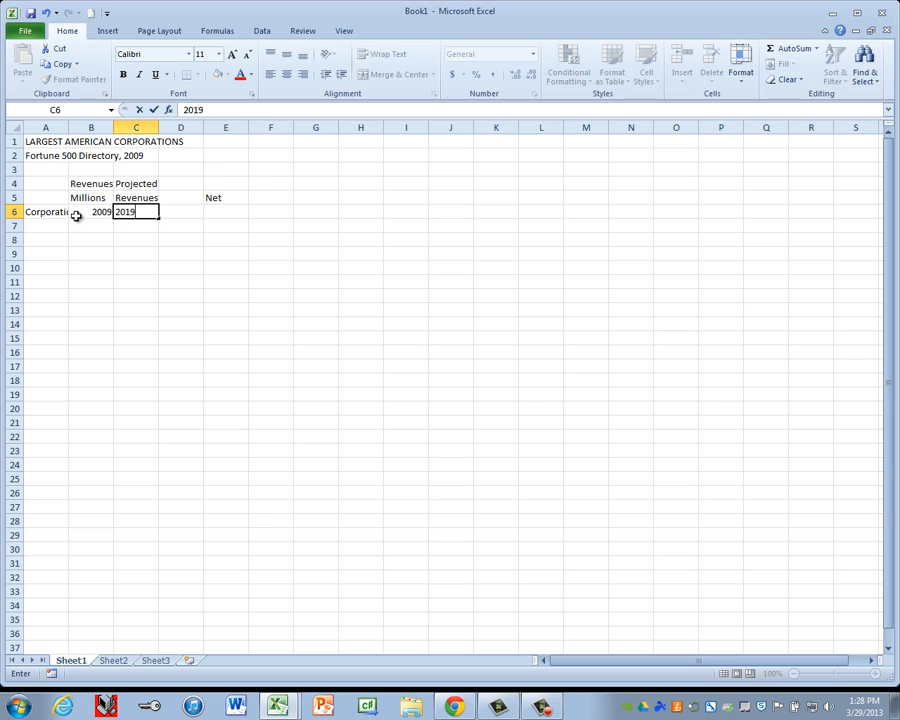
key("Tab")
type("Taxes")
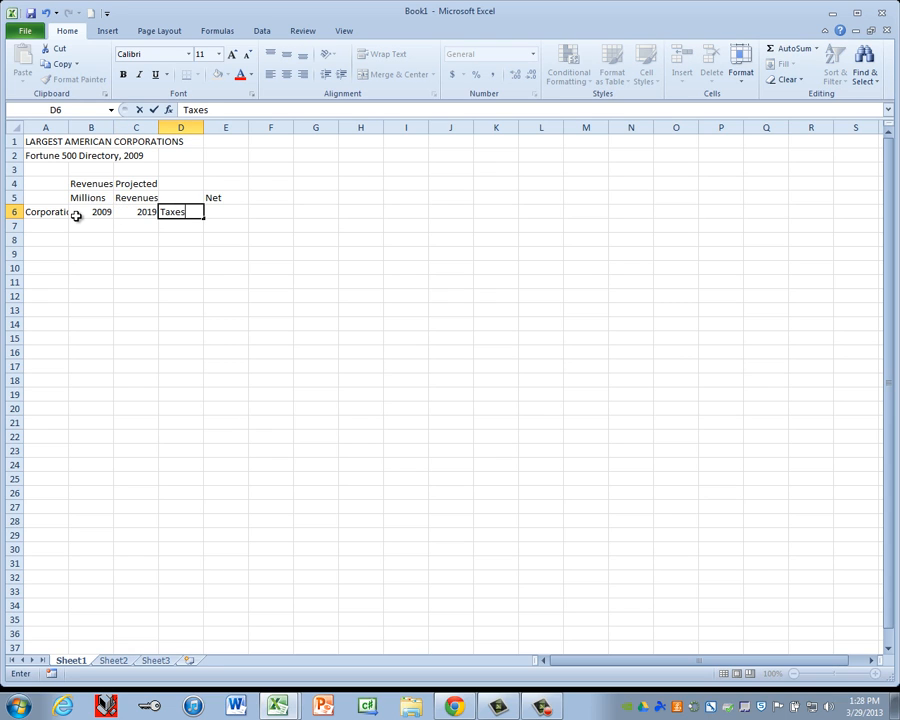
key("Tab")
type("Incom")
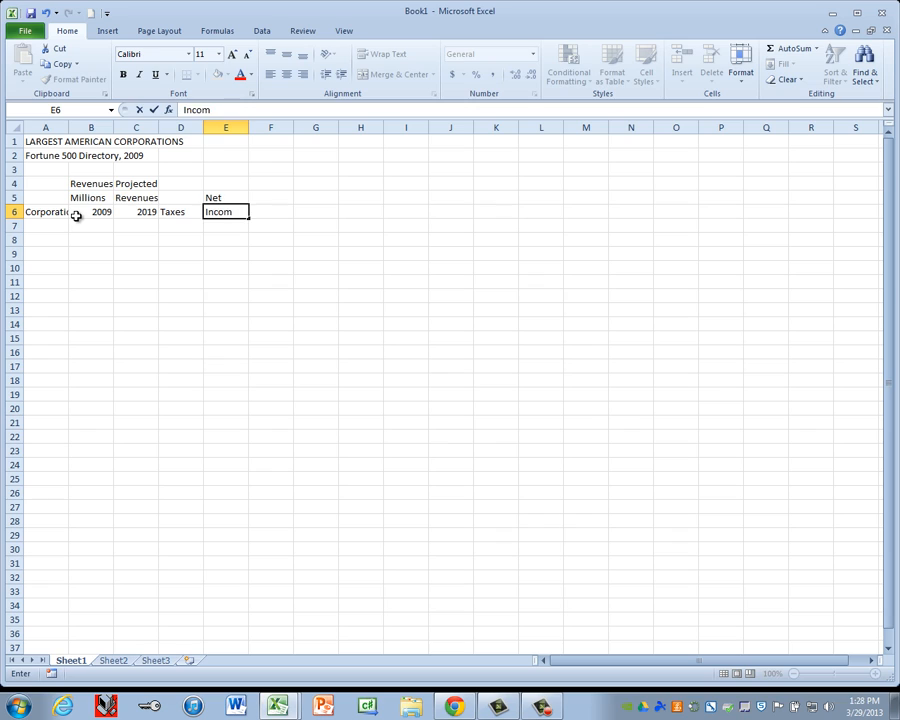
key("Return")
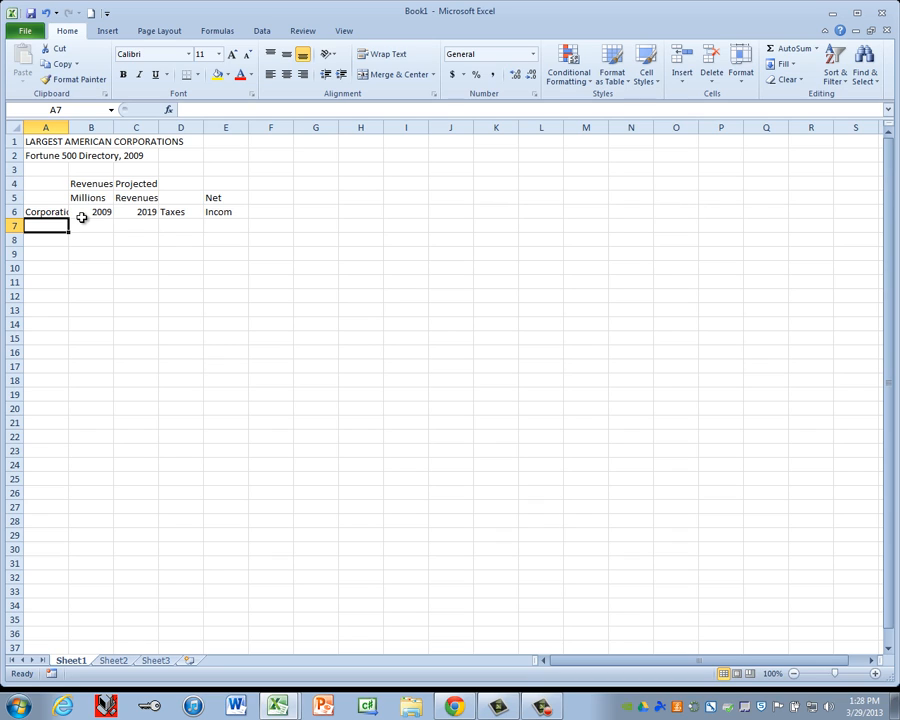
- Change the number format of the year headings in B6:C6 to Text
left_click(95, 212)
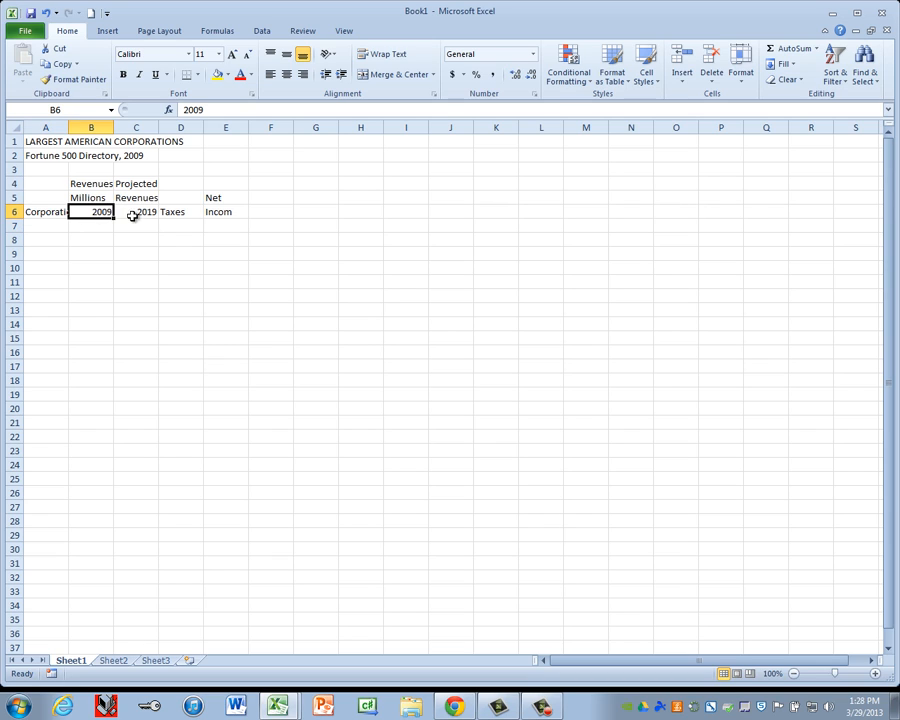
left_click(144, 216)
left_click(90, 209)
left_click_drag(90, 212, 137, 211)
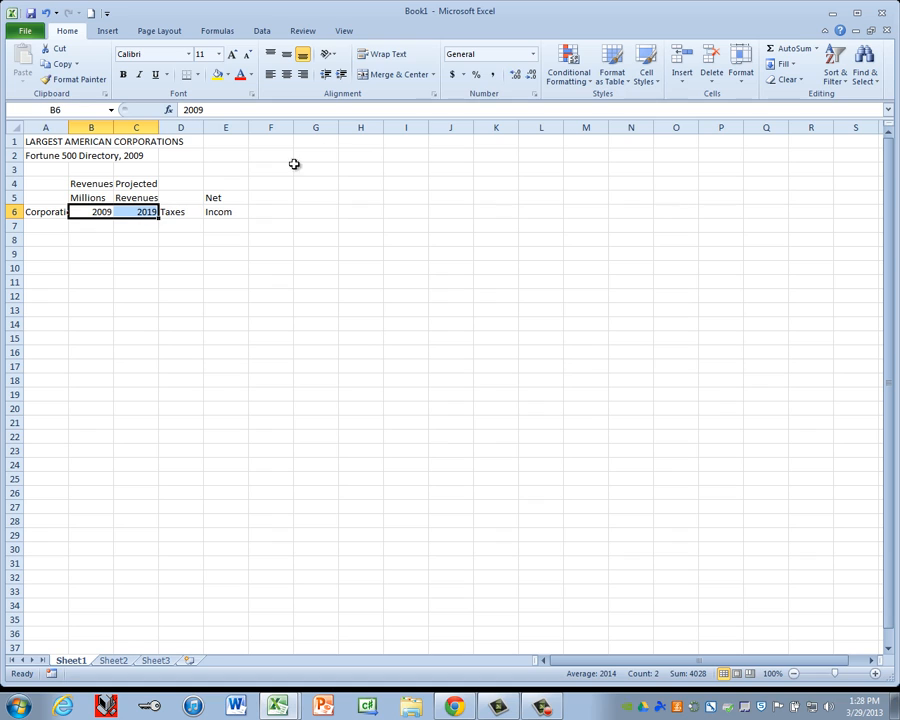
left_click(534, 55)
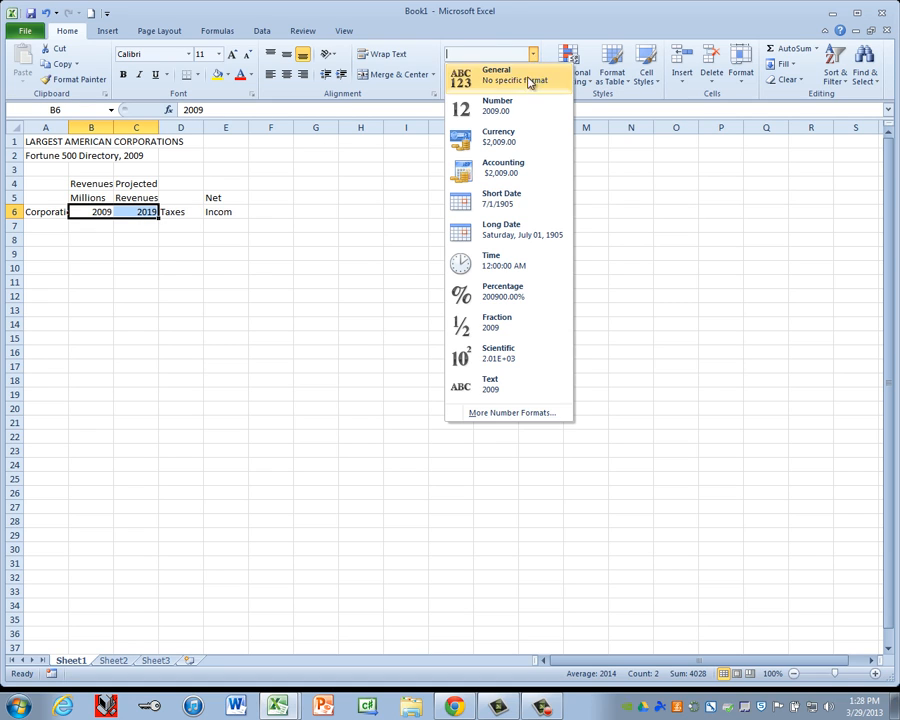
left_click(492, 390)
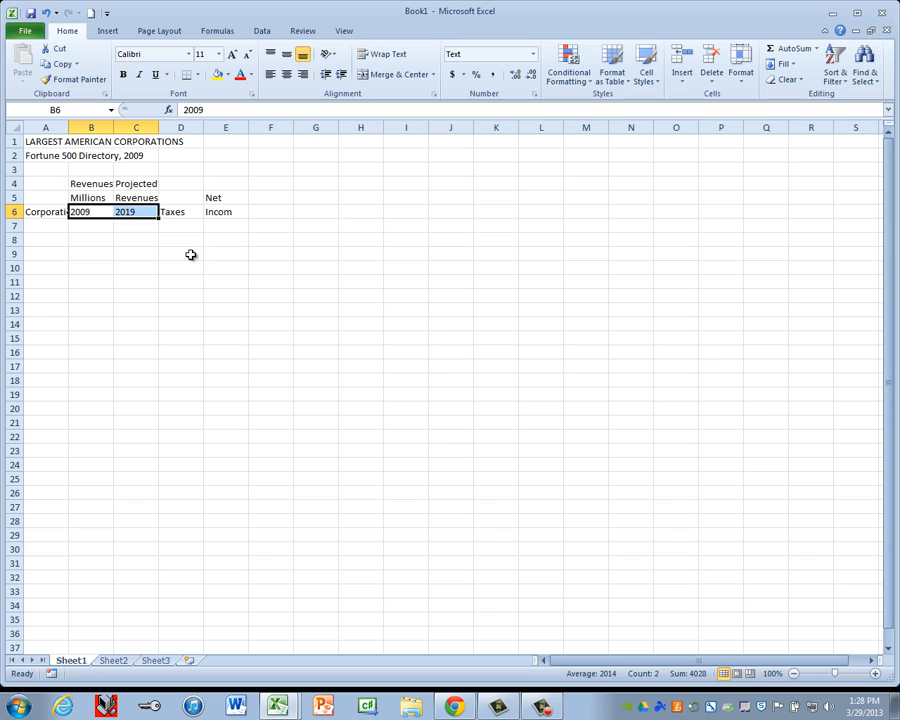
- Widen columns A, B and C to fit their entries
left_click(58, 229)
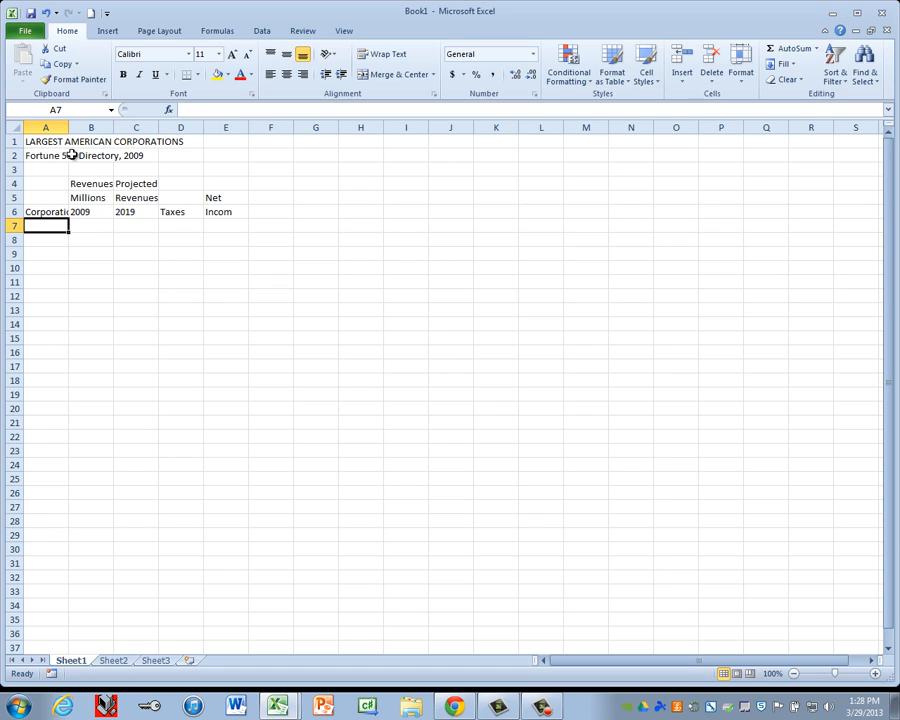
left_click_drag(68, 128, 194, 129)
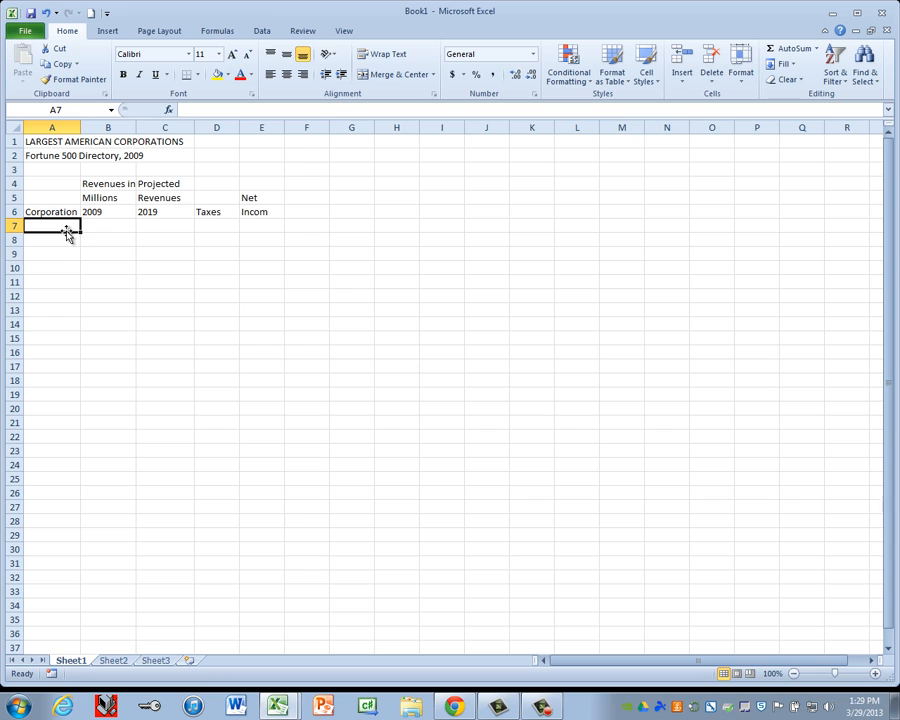
- List Exxon Mobil, Wal-Mart Stores, Chevron, Conoco Phillips and General Electric in A7:A11 and widen column A to fit the names
type("Exx")
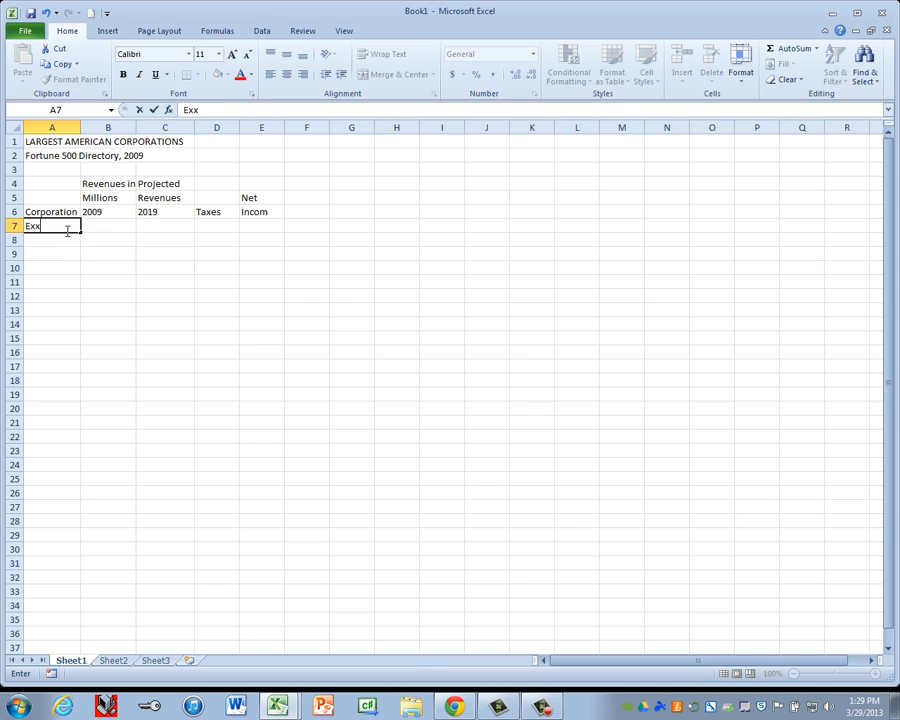
type("on Mobil")
key("Return")
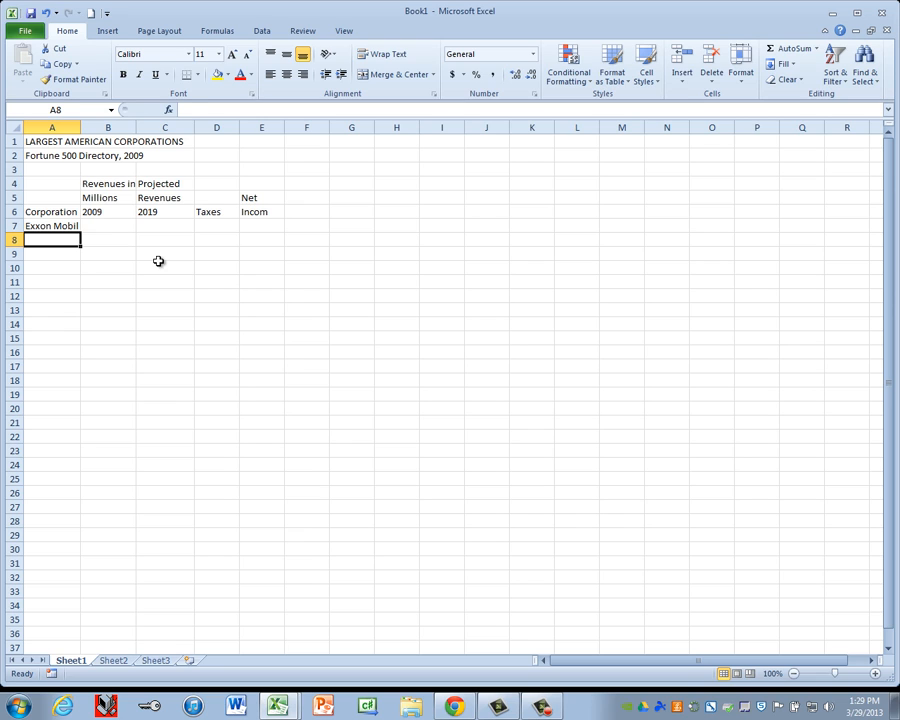
type("Wal-Mar")
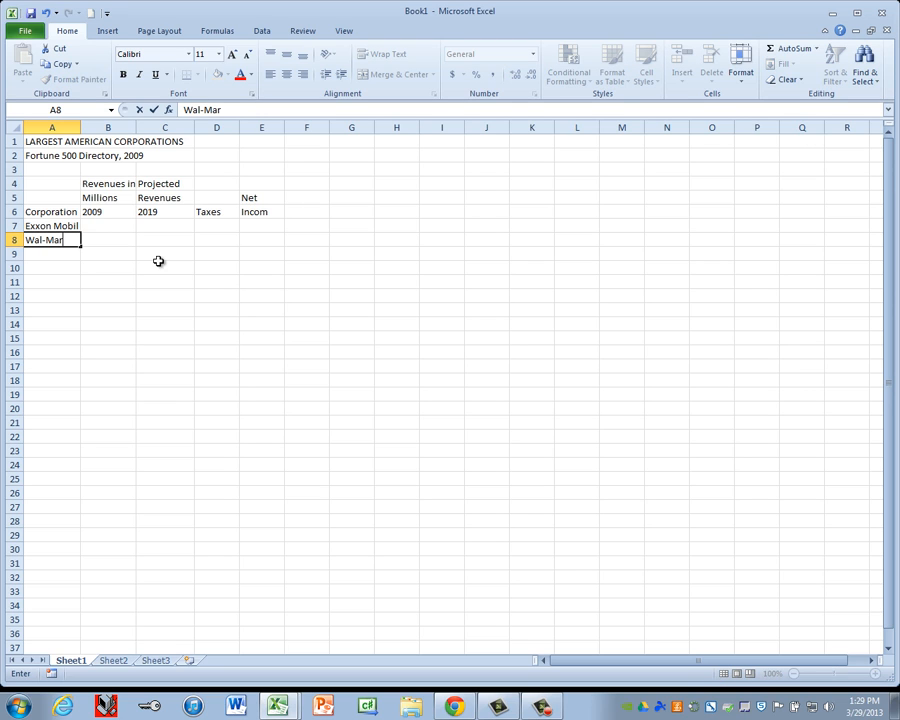
type("t Stores")
key("Return")
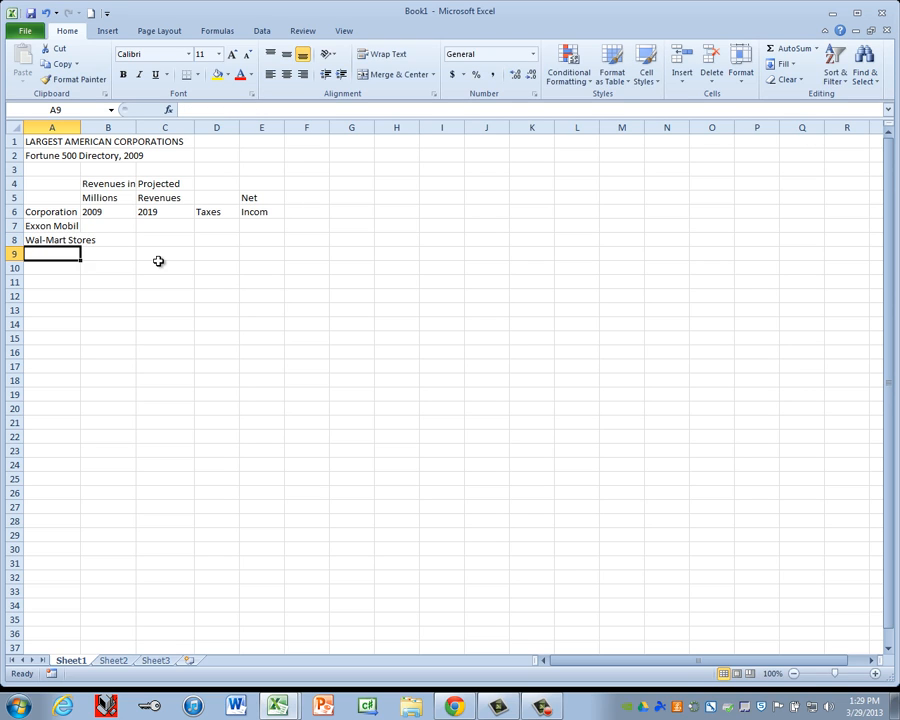
type("Chevron")
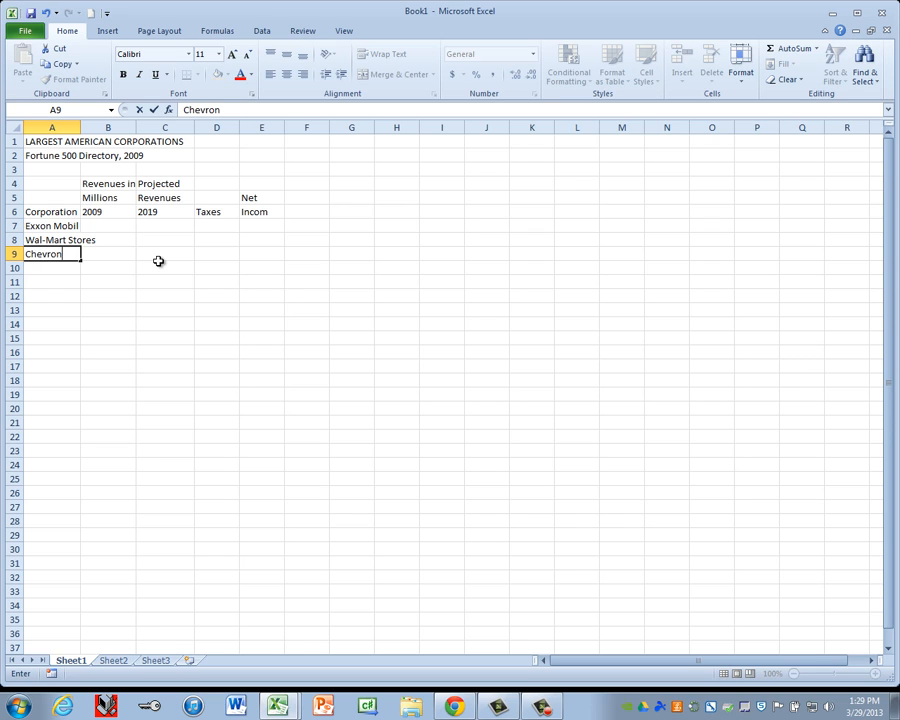
key("Return")
type("Conoco P")
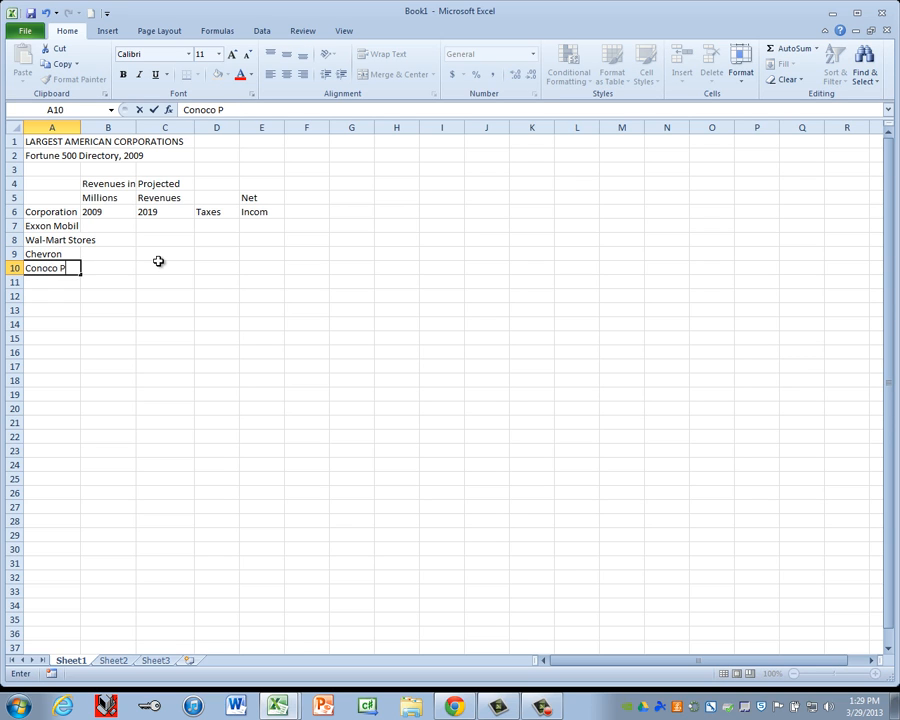
type("hillips")
key("Return")
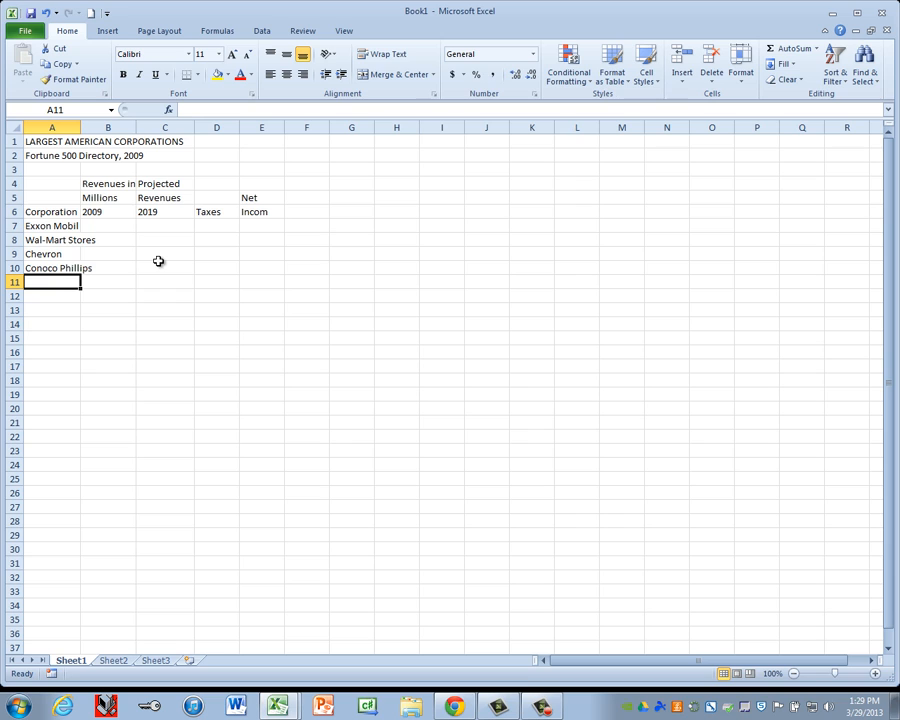
type("General ")
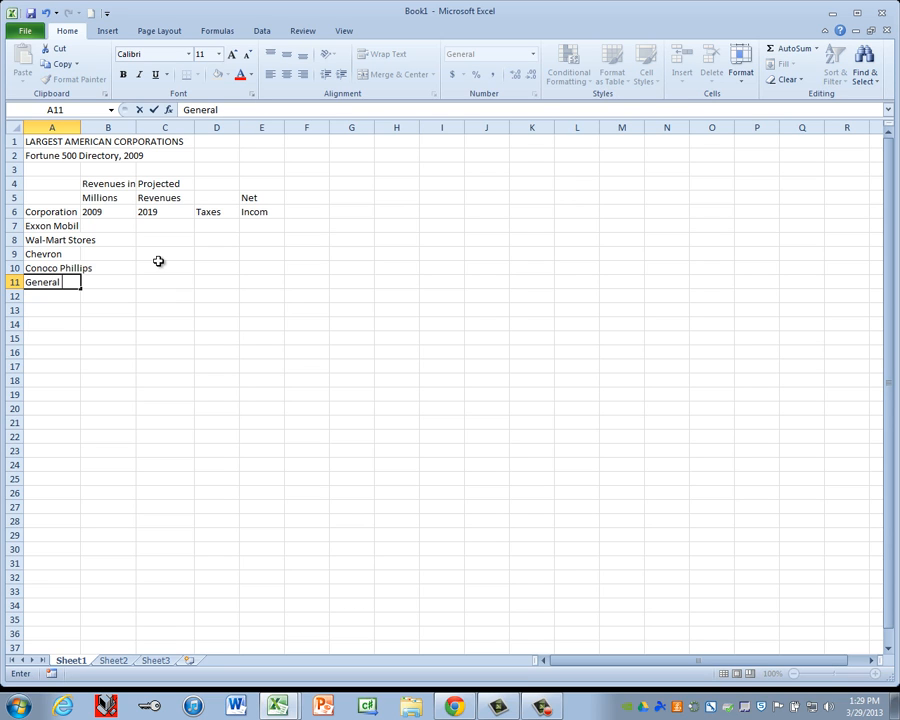
type("Electric")
key("Return")
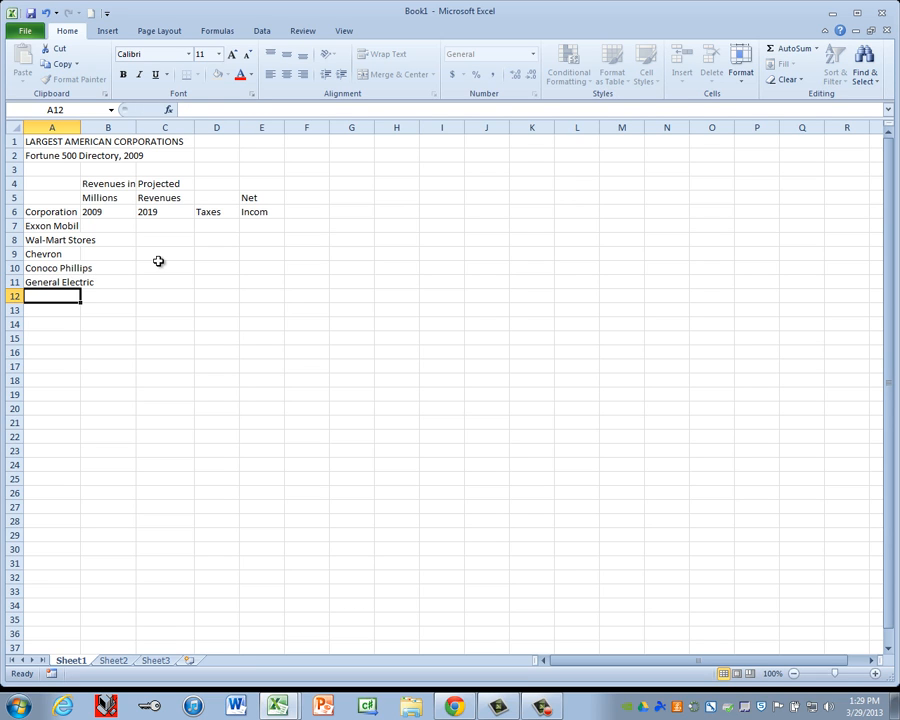
left_click_drag(80, 127, 106, 127)
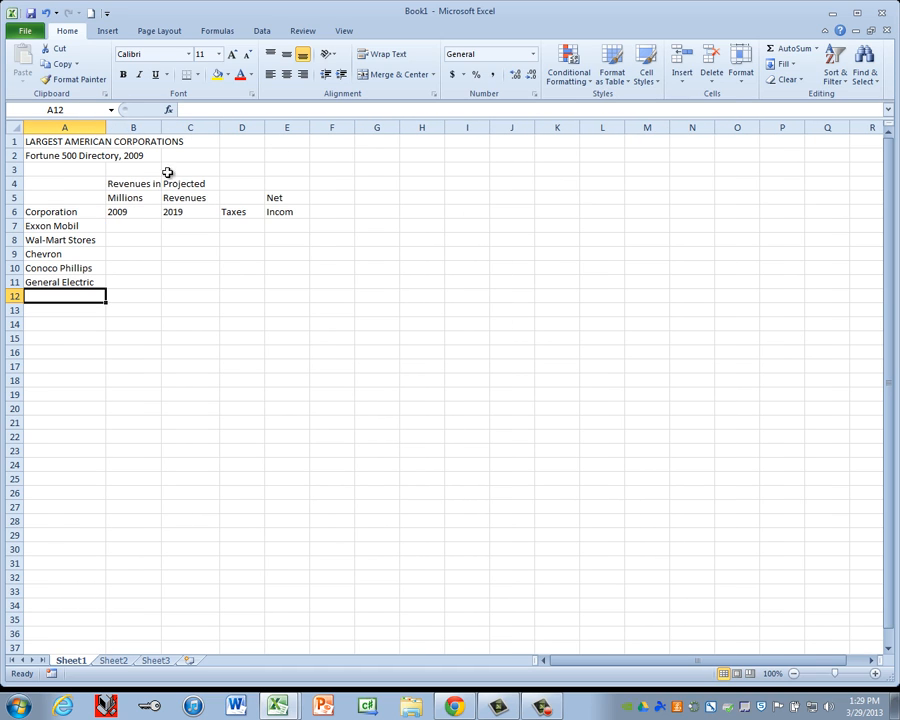
- Enter the 2009 revenues 442851, 405607, 263159, 230764 and 183207 in B7:B11
left_click(135, 230)
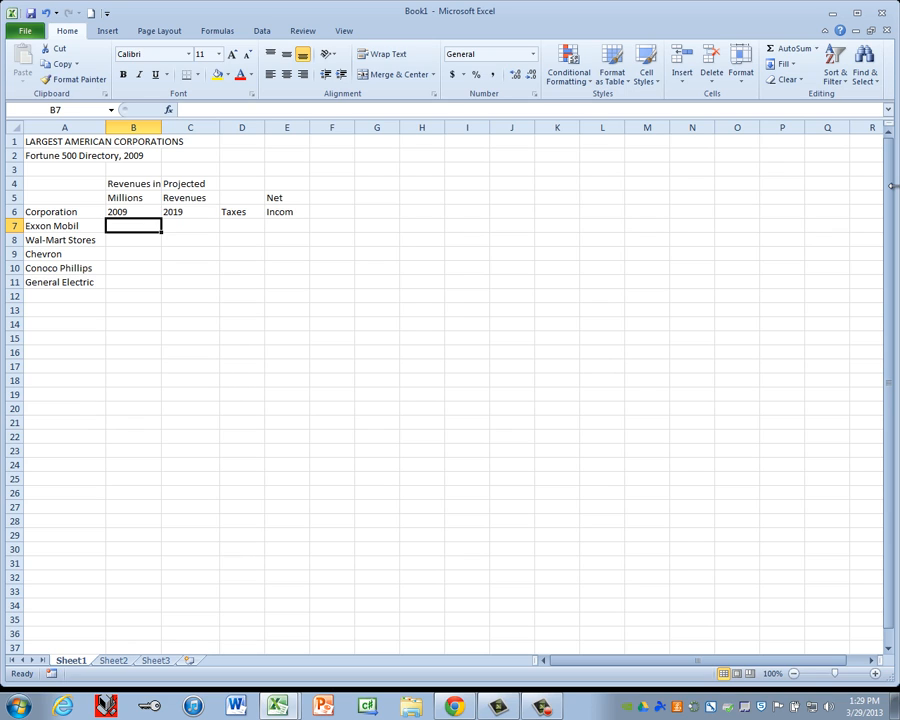
type("442851")
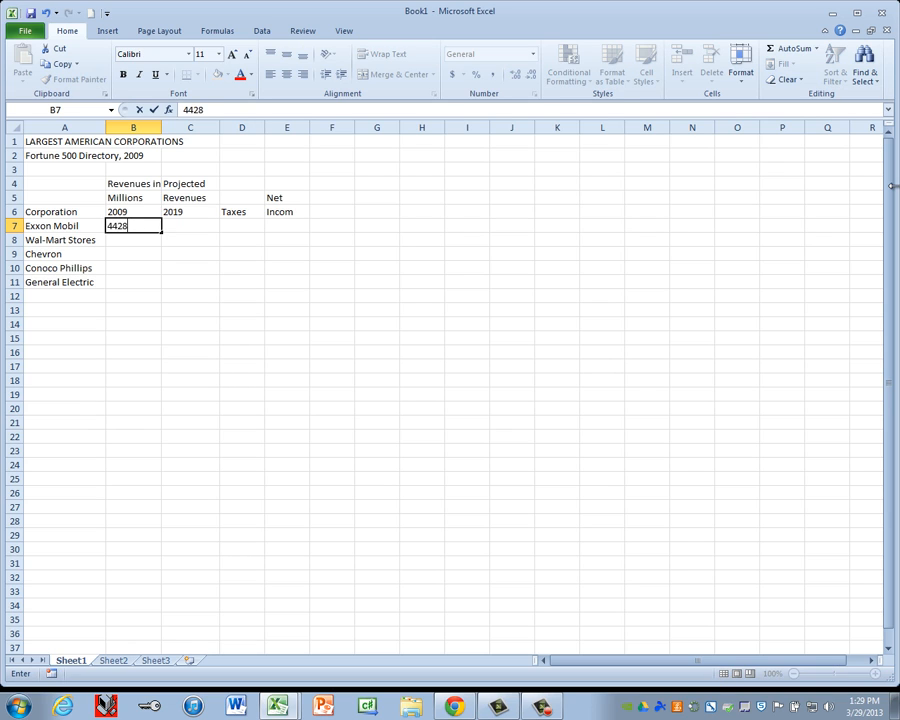
key("Return")
type("405607")
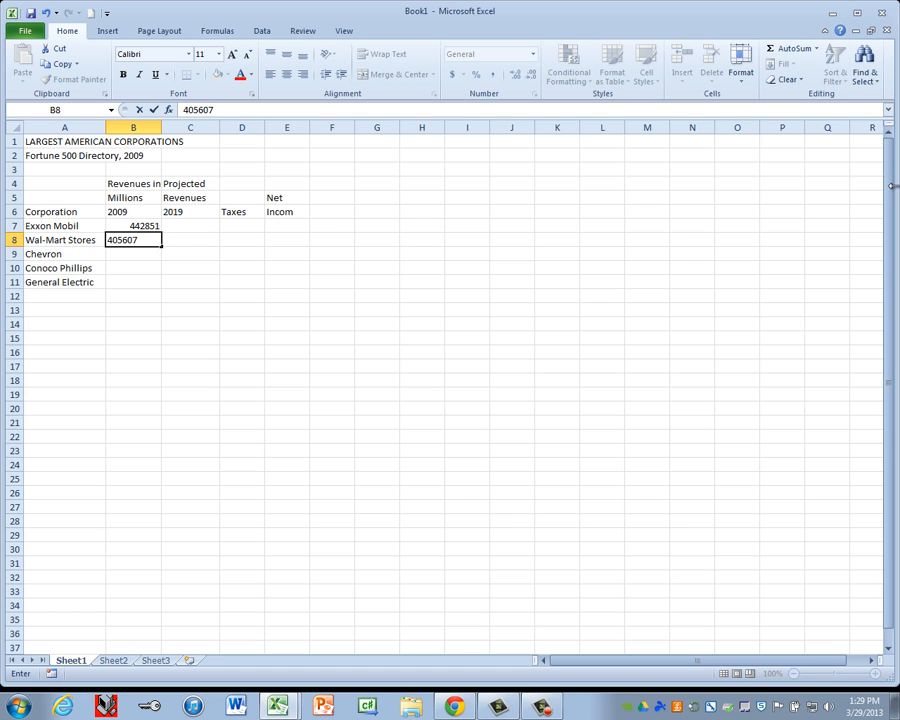
key("Return")
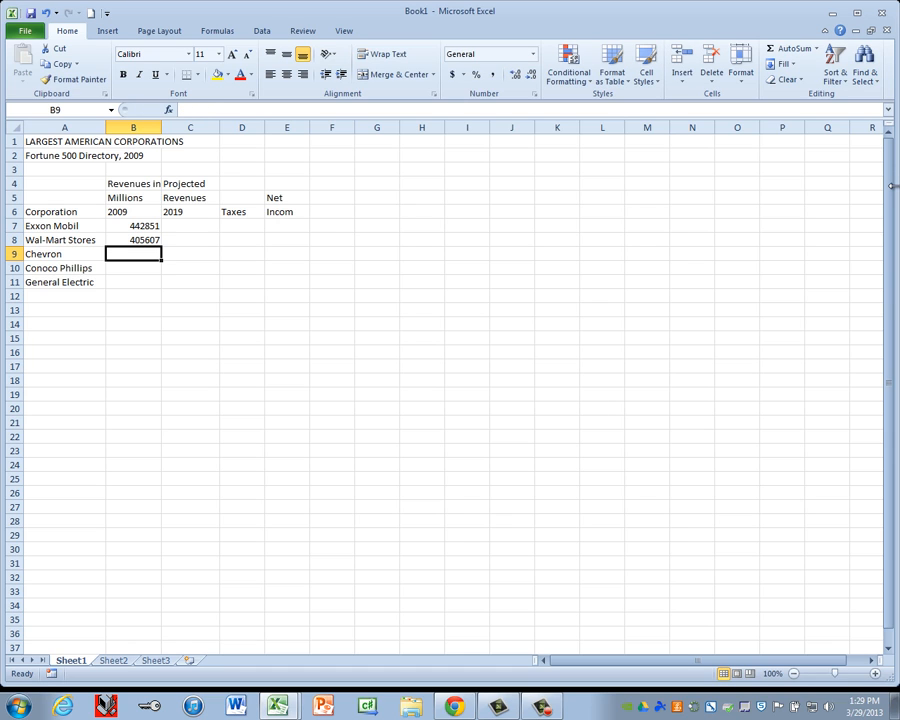
type("263159")
key("Return")
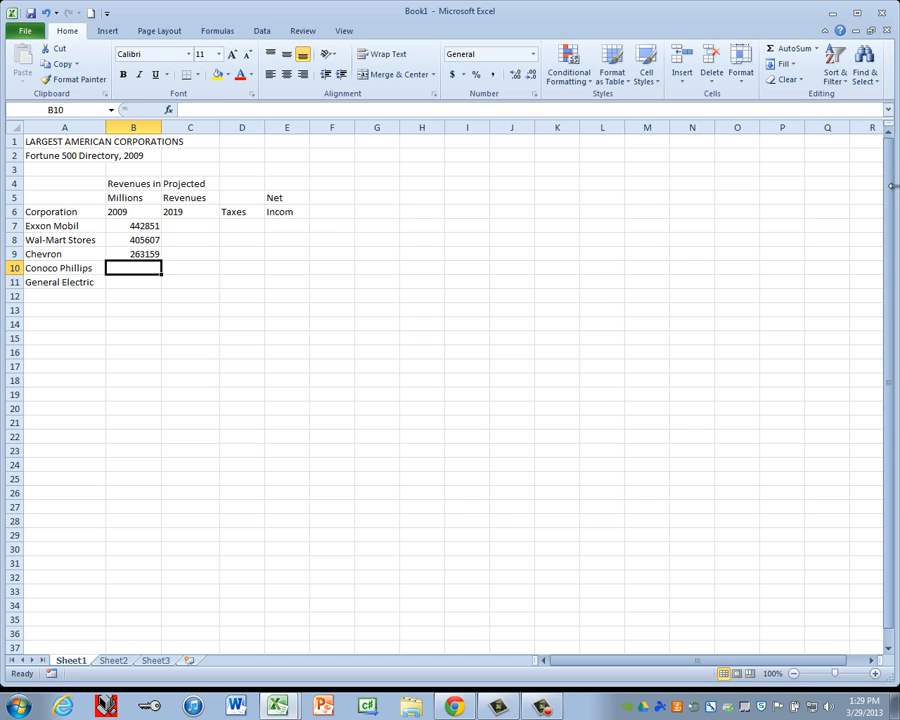
type("23074")
key("BackSpace")
type("64")
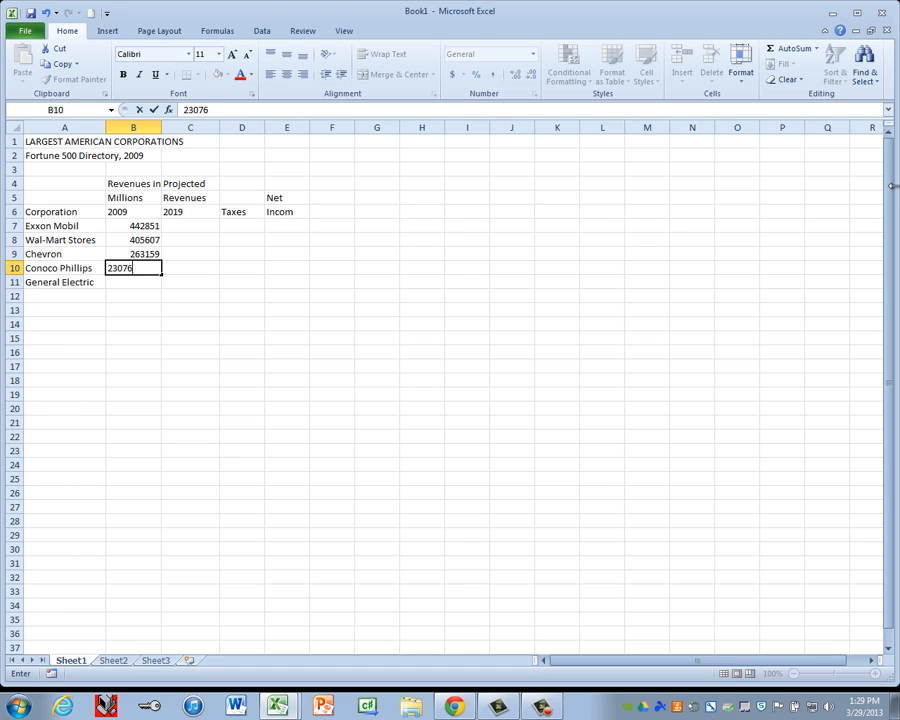
key("Return")
type("183207")
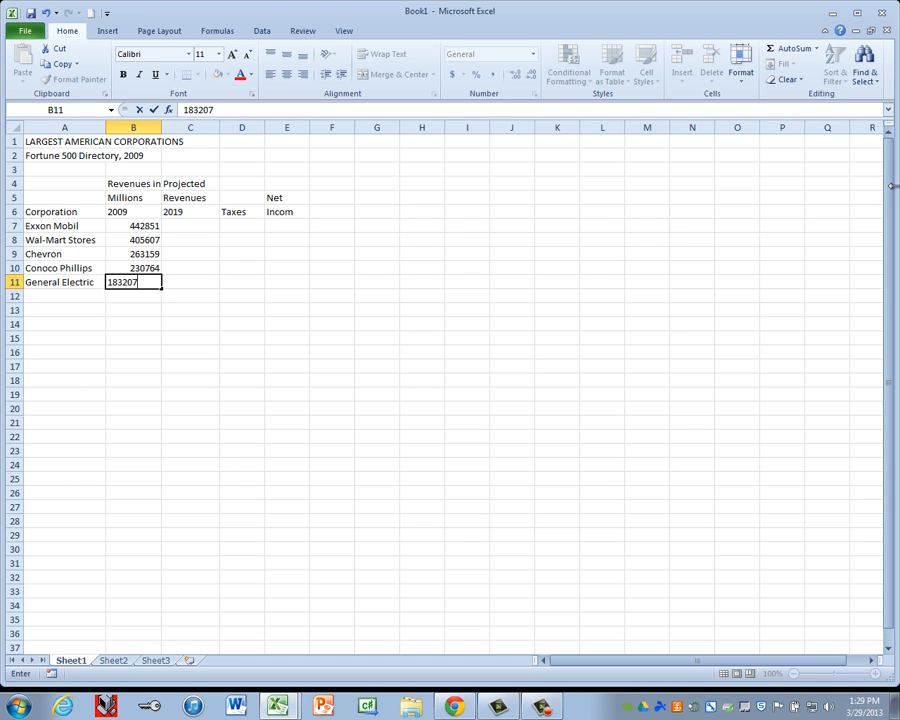
left_click(190, 226)
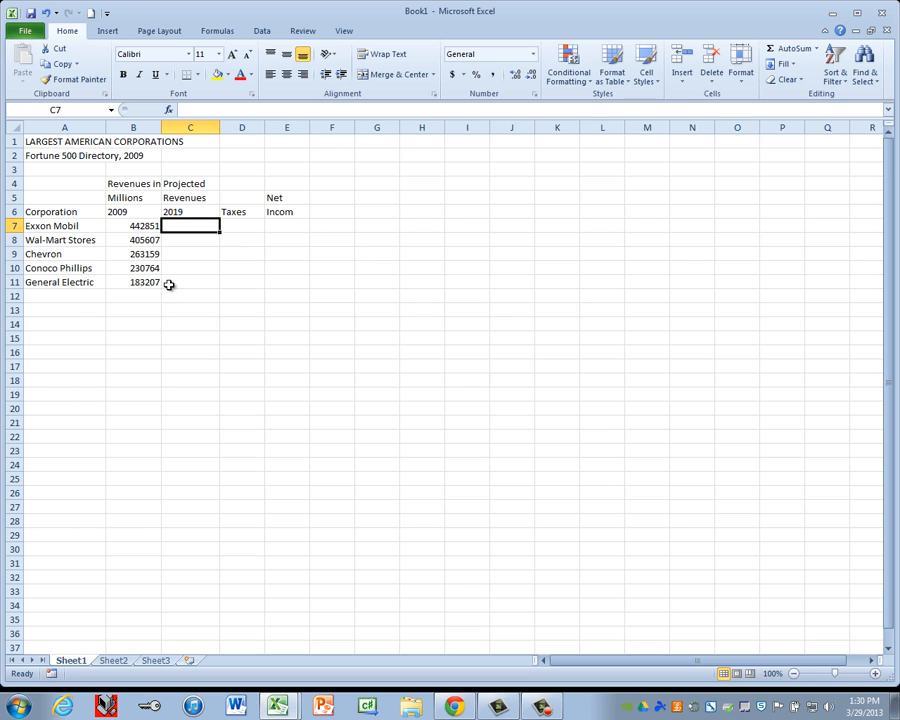
- Correct the misspelled heading in E6 to "Income"
double_click(308, 212)
type("Incom")
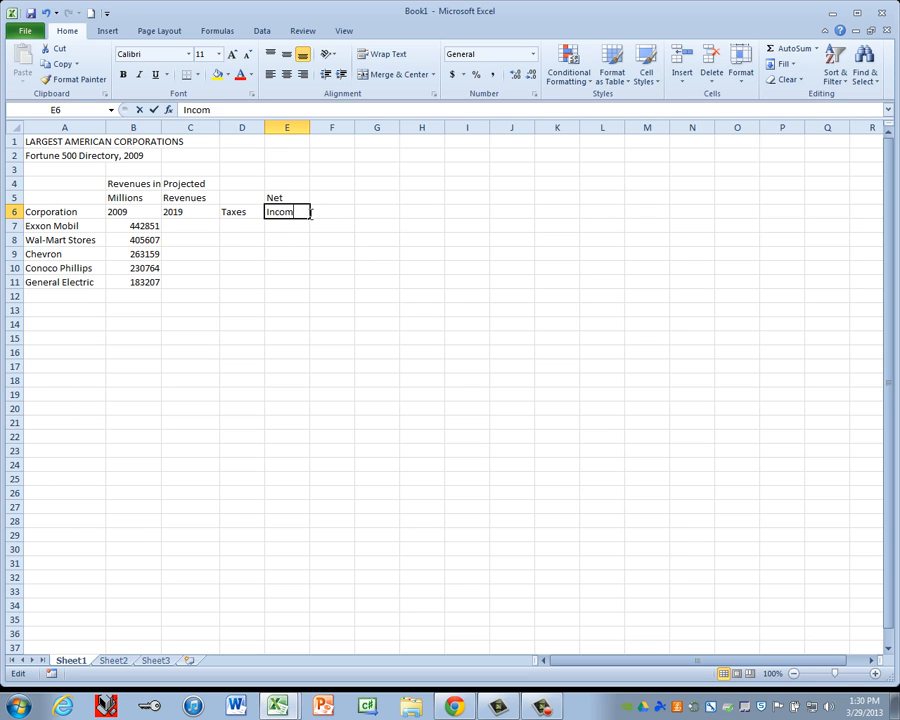
type("e")
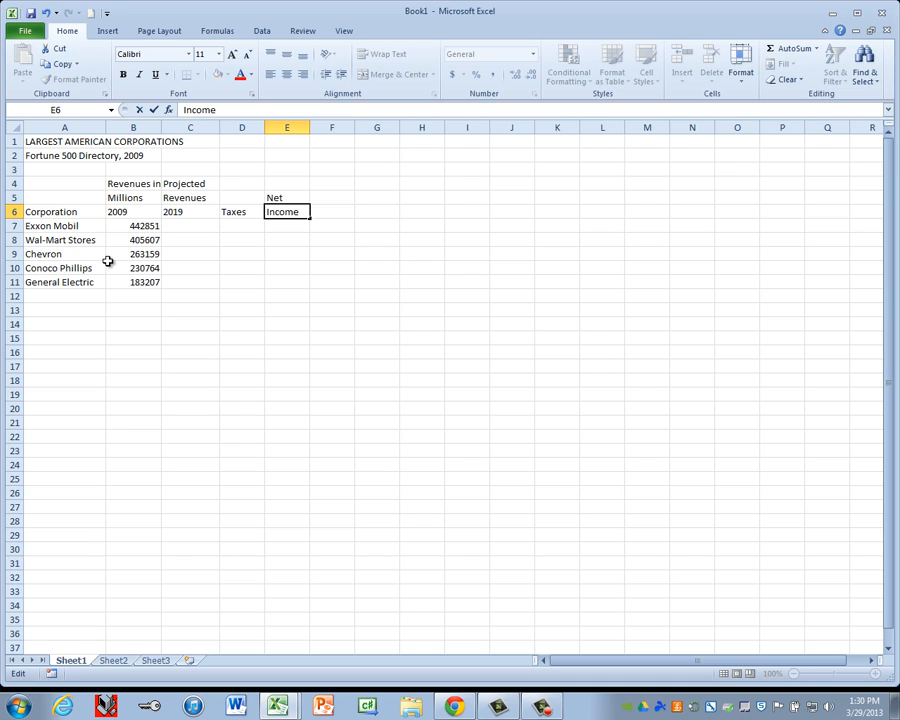
- Make the worksheet title in A1 bold and set its font size to 15
left_click(28, 141)
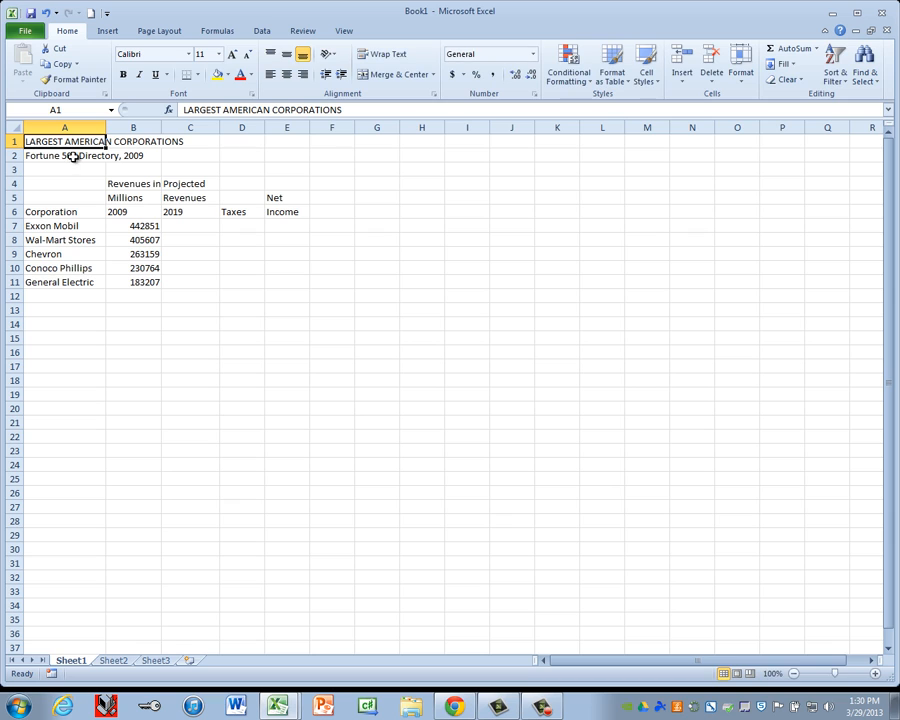
left_click(123, 75)
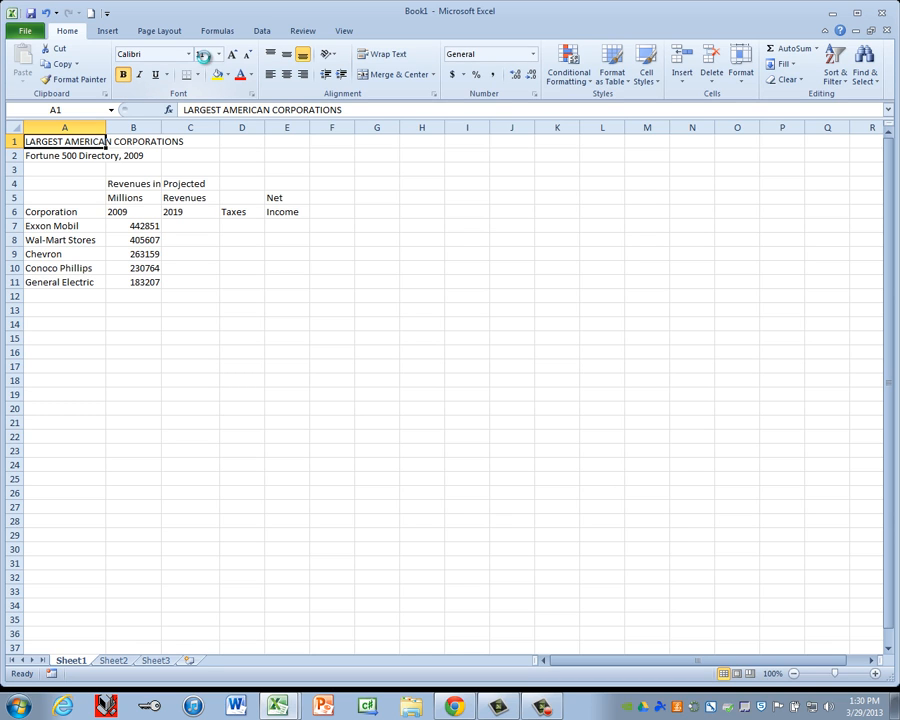
left_click(203, 55)
type("15")
key("Return")
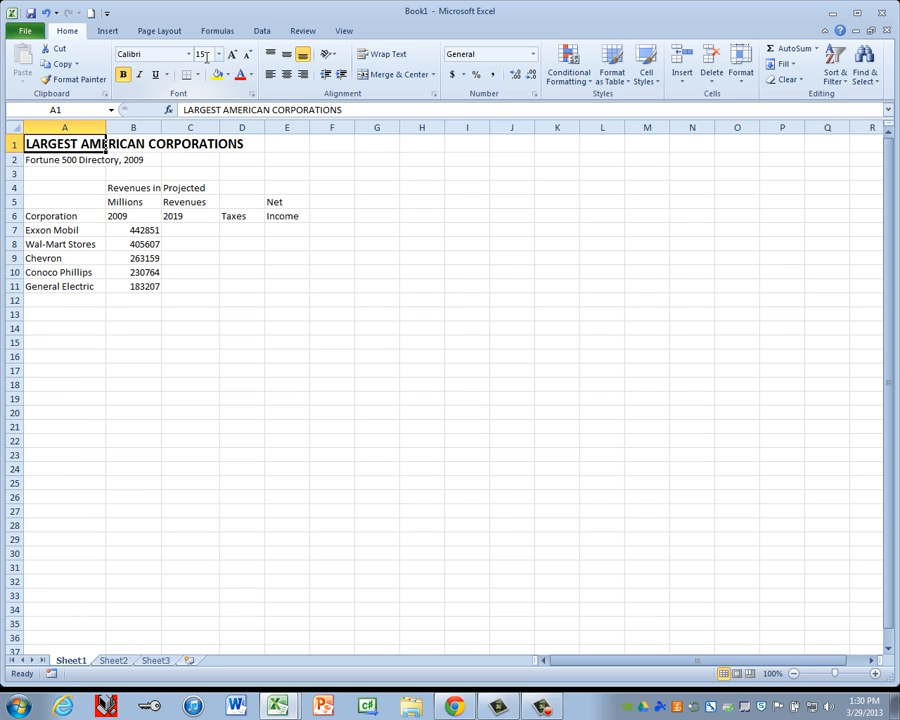
- Merge and center the title across A1:E1 and the Fortune 500 subtitle across A2:E2
left_click_drag(76, 149, 271, 143)
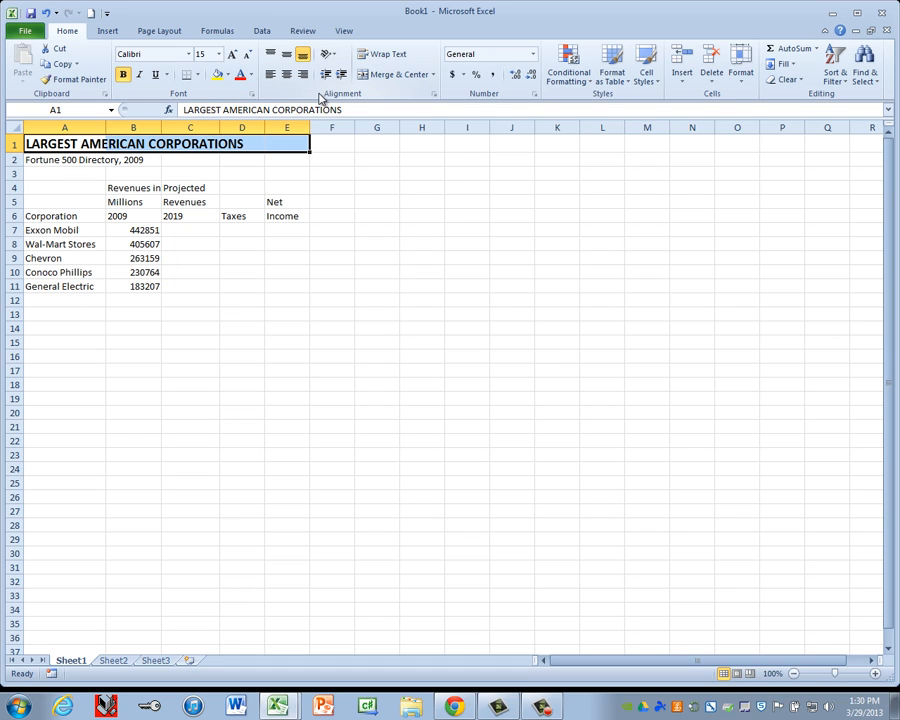
left_click(390, 75)
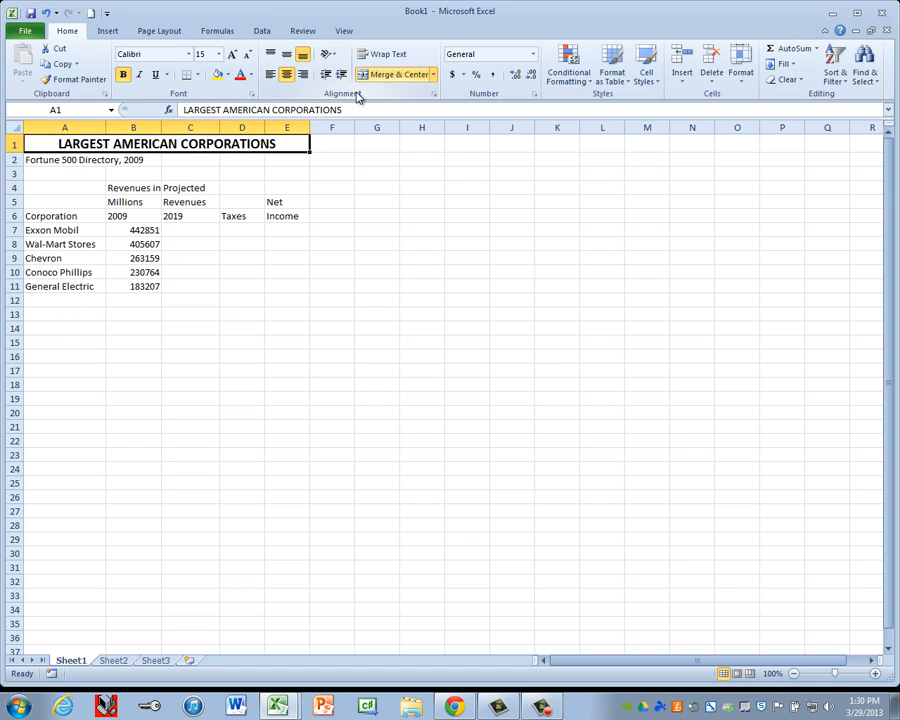
left_click(80, 163)
double_click(62, 160)
left_click_drag(62, 160, 210, 161)
left_click(92, 173)
left_click_drag(80, 160, 284, 159)
left_click(403, 78)
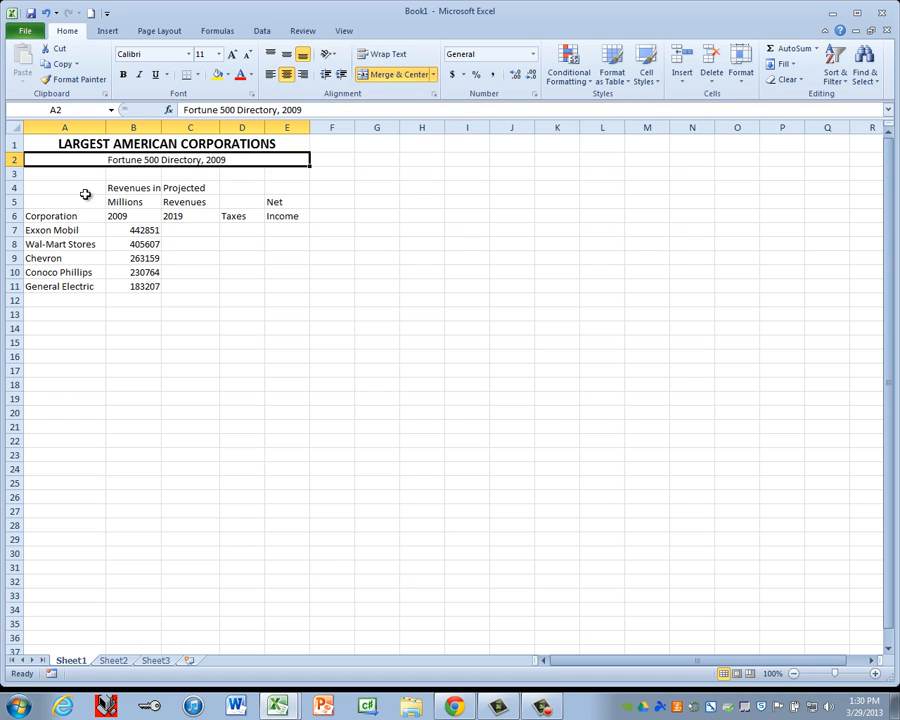
- Center the column headings in rows 4 to 6 and underline the headings in row 6
left_click_drag(14, 187, 14, 216)
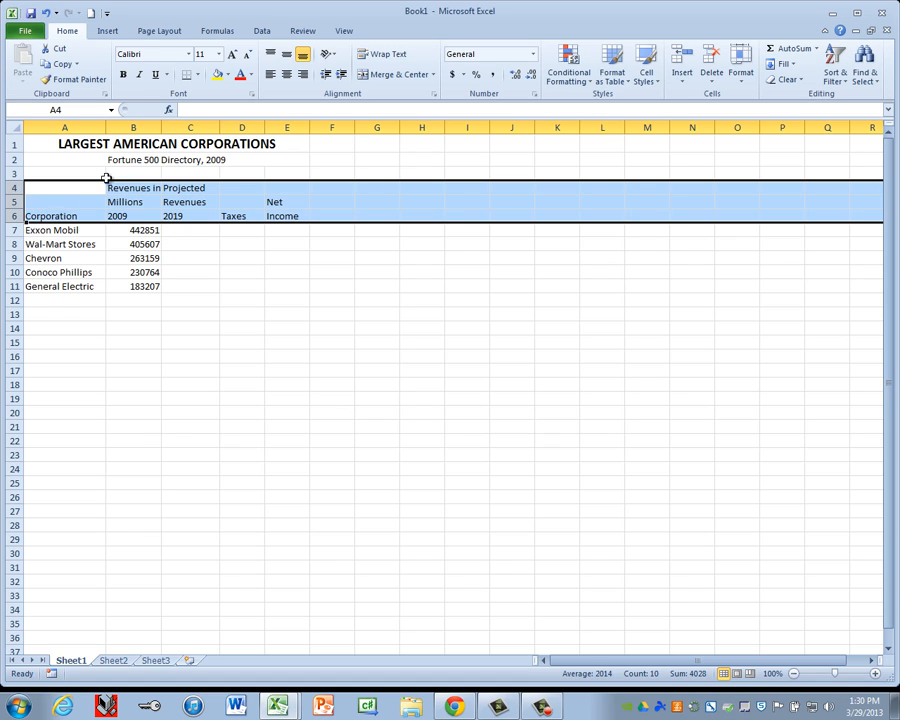
left_click(286, 75)
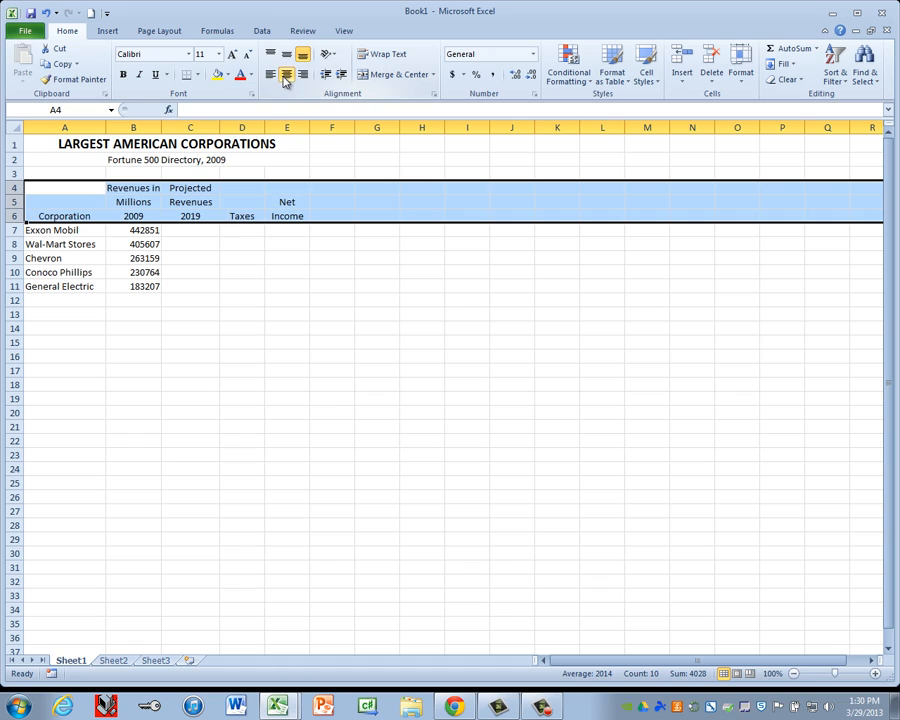
left_click(12, 216)
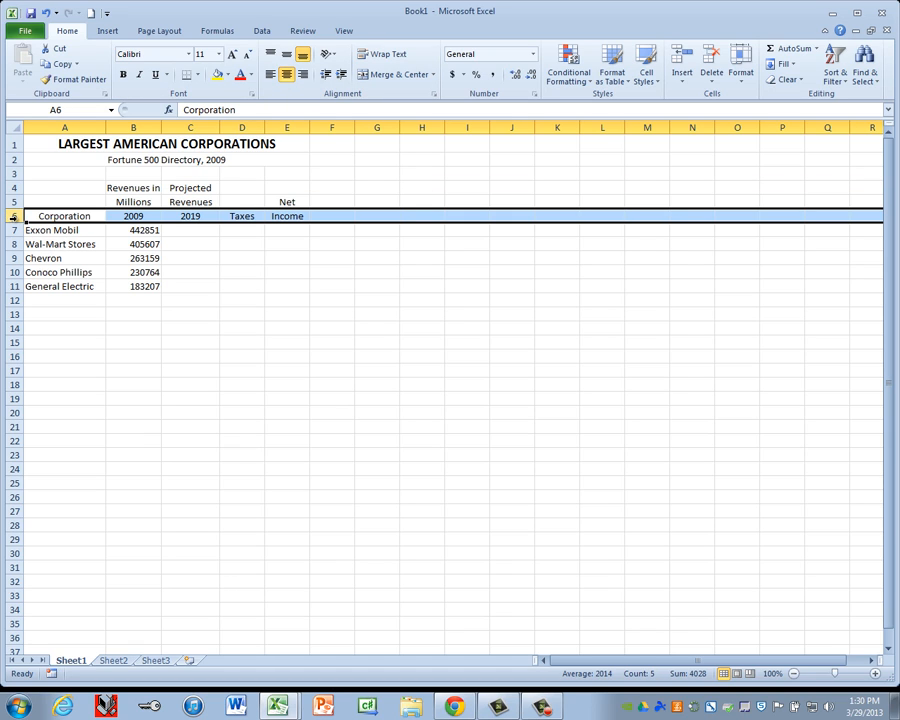
left_click(156, 76)
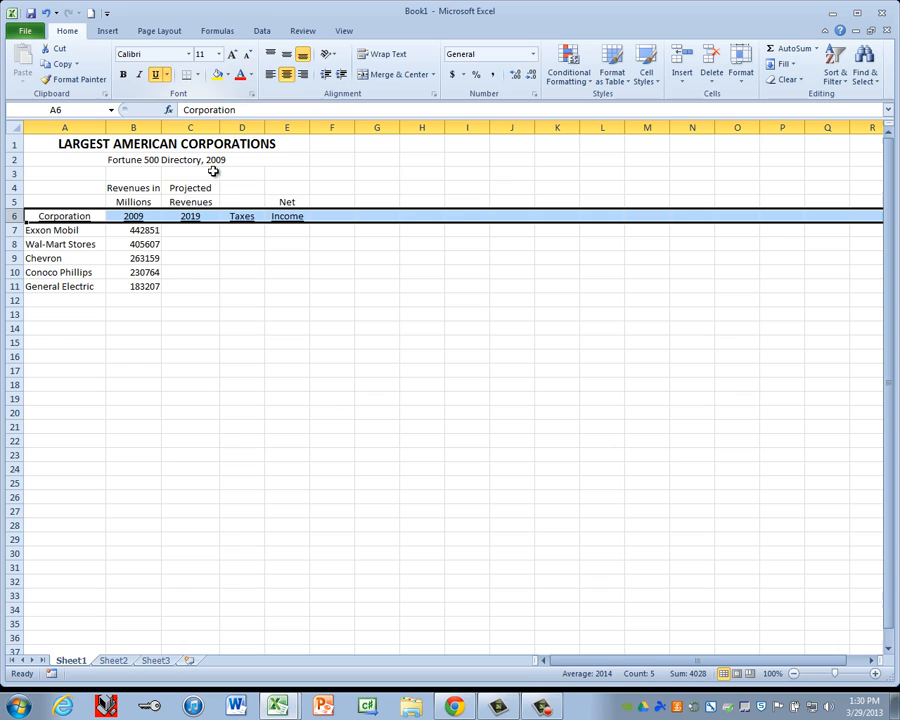
left_click(200, 229)
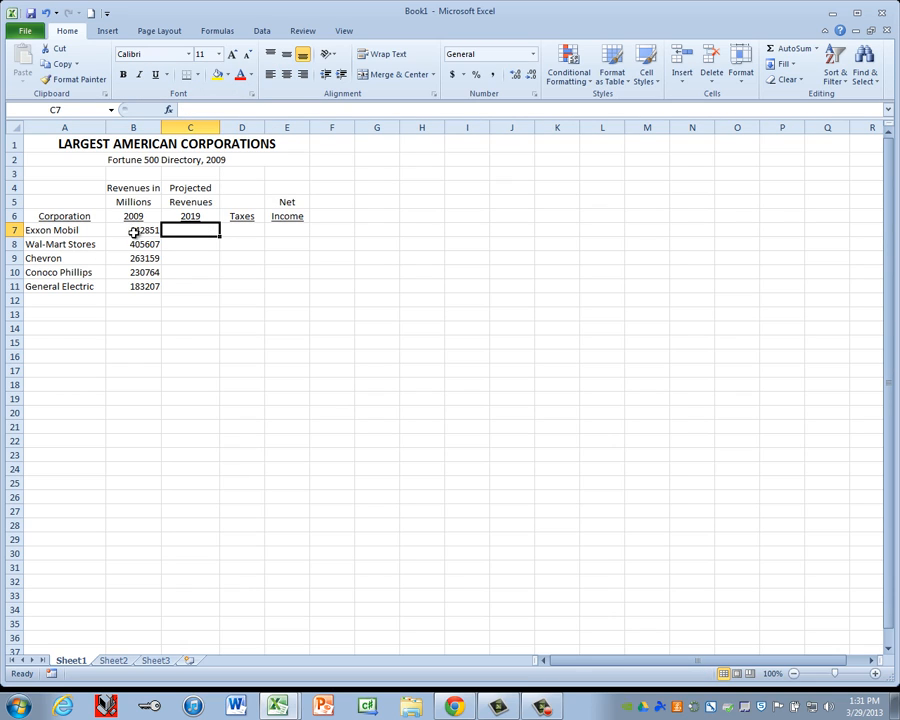
- Apply the Currency number format to the data range B7:E11
left_click_drag(135, 231, 284, 283)
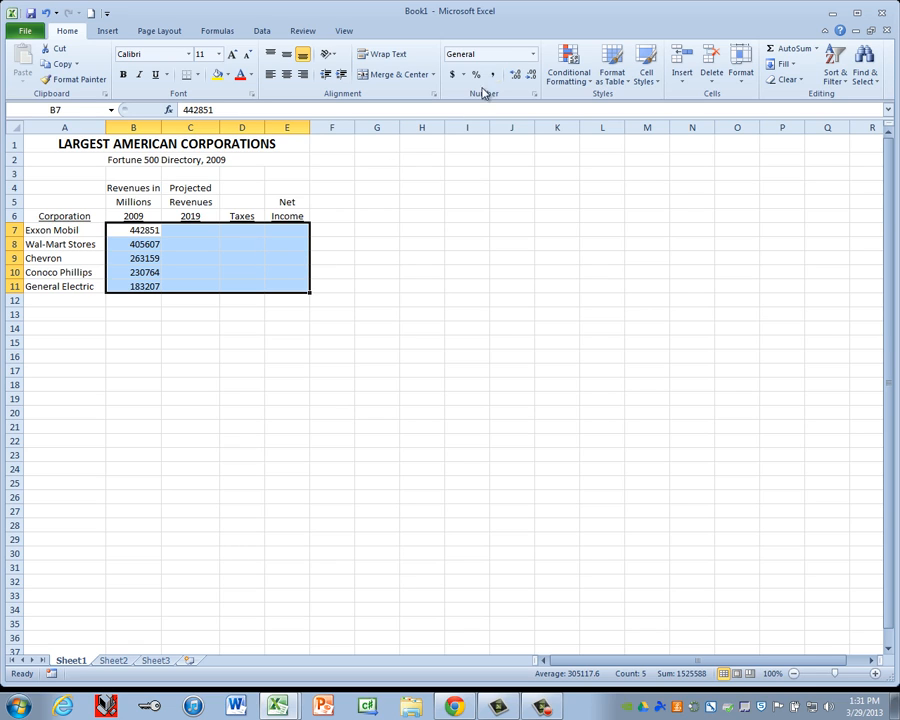
left_click(534, 55)
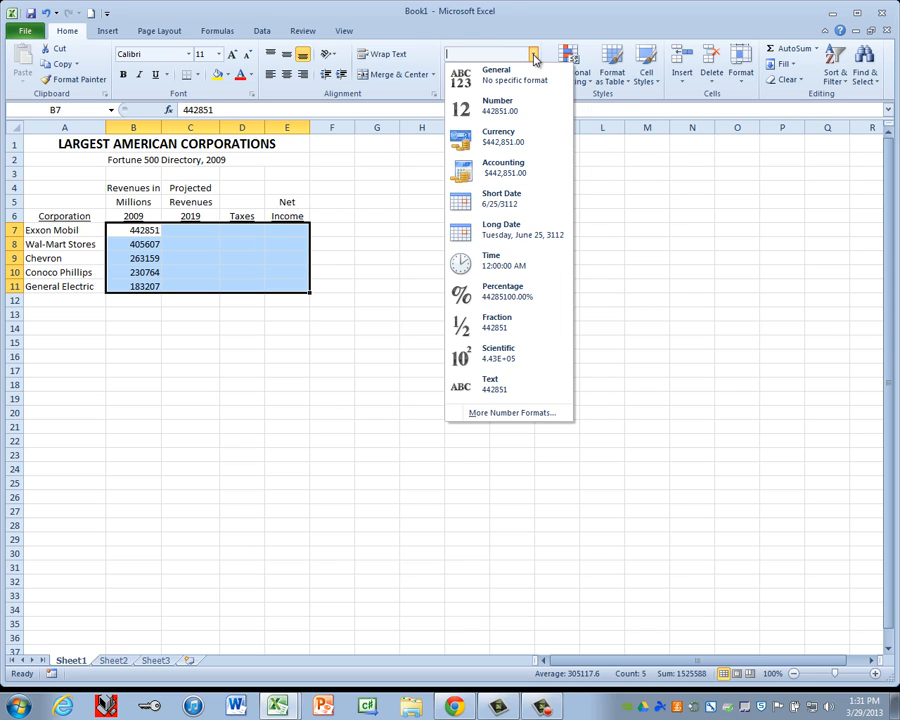
left_click(512, 140)
- Calculate projected 2019 revenues in C7 with =B7*135% and fill the formula down to C11
left_click(214, 233)
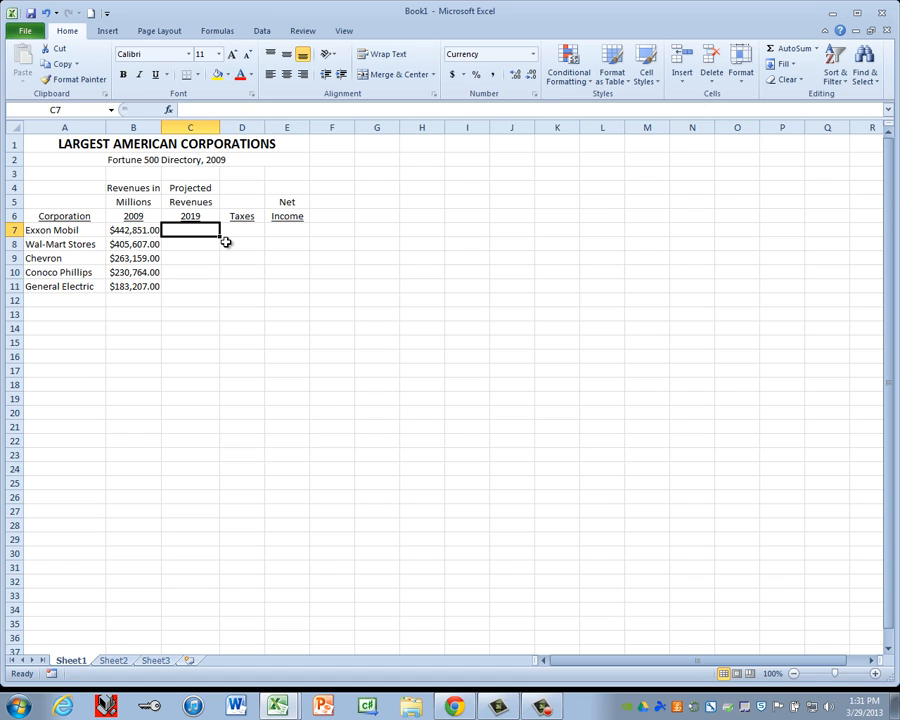
type("=")
left_click(140, 232)
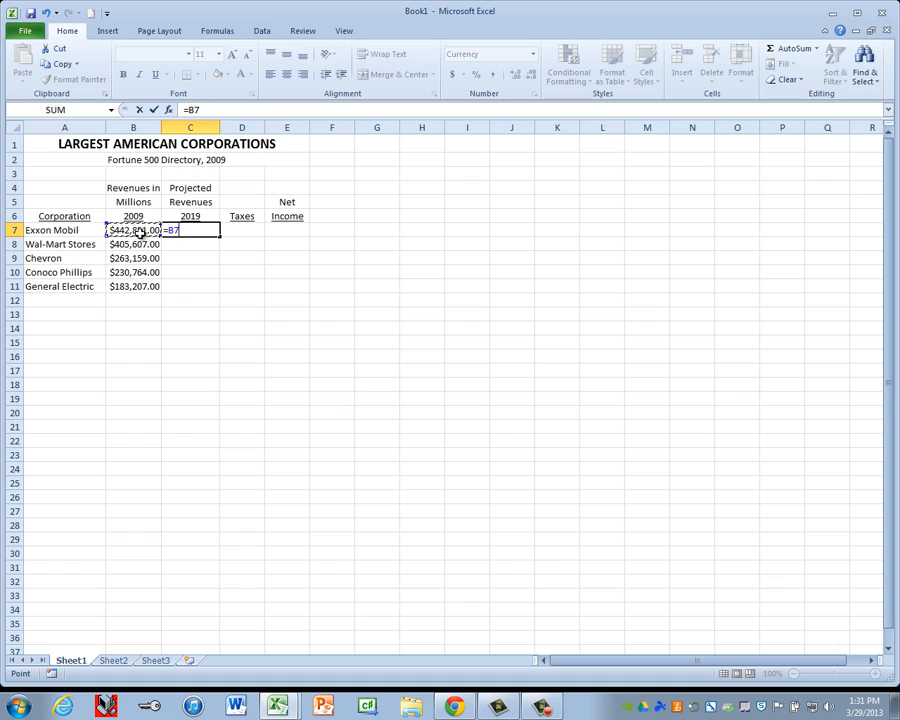
type("*135%")
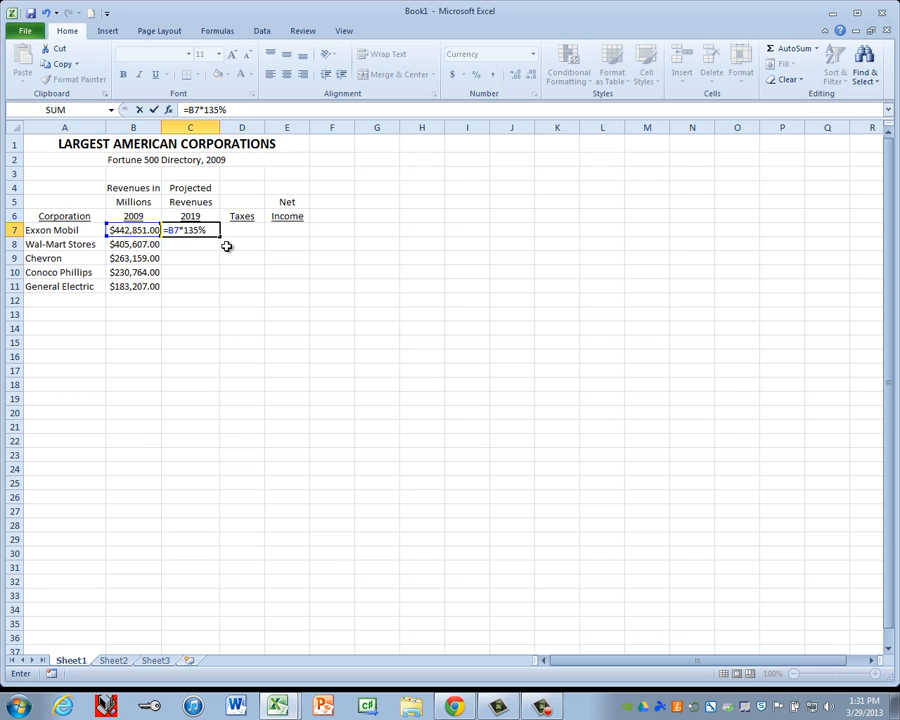
key("ctrl+Return")
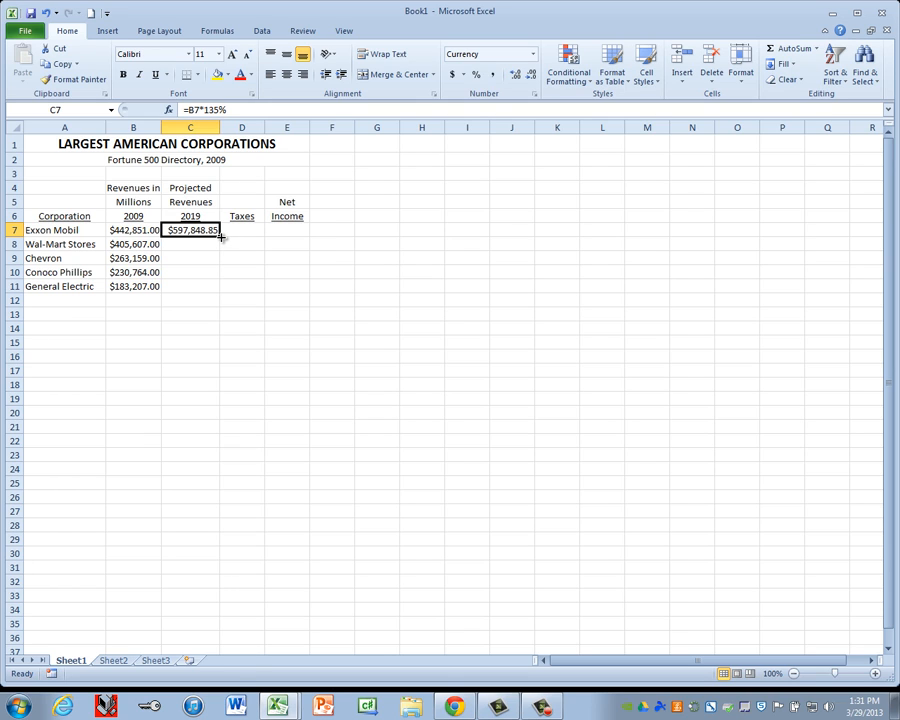
left_click_drag(220, 237, 216, 288)
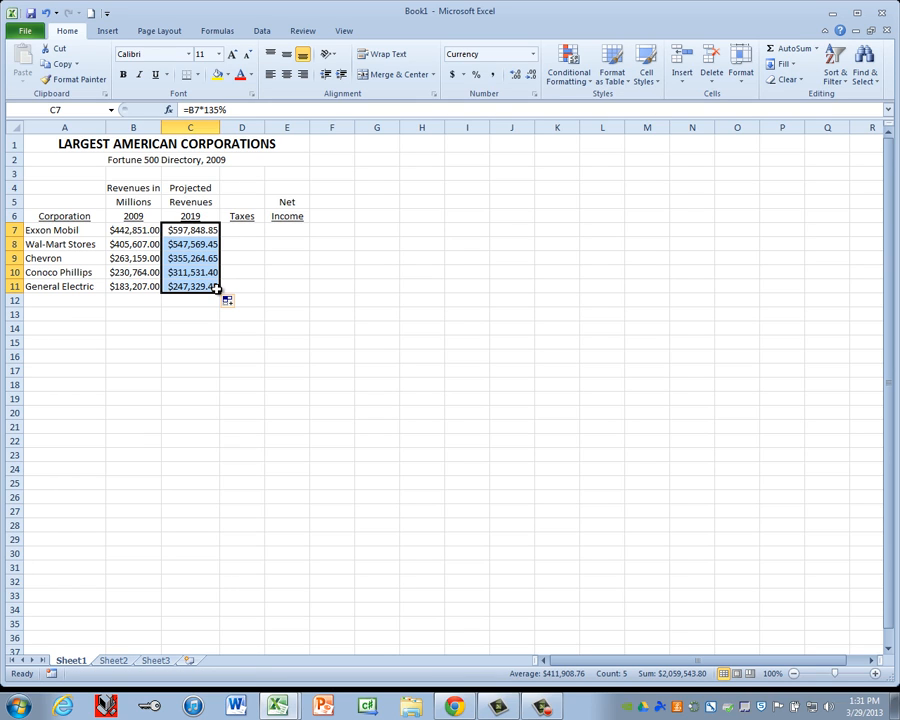
- Calculate taxes in D7 with =C7*42% and fill the formula down to D11
left_click(255, 231)
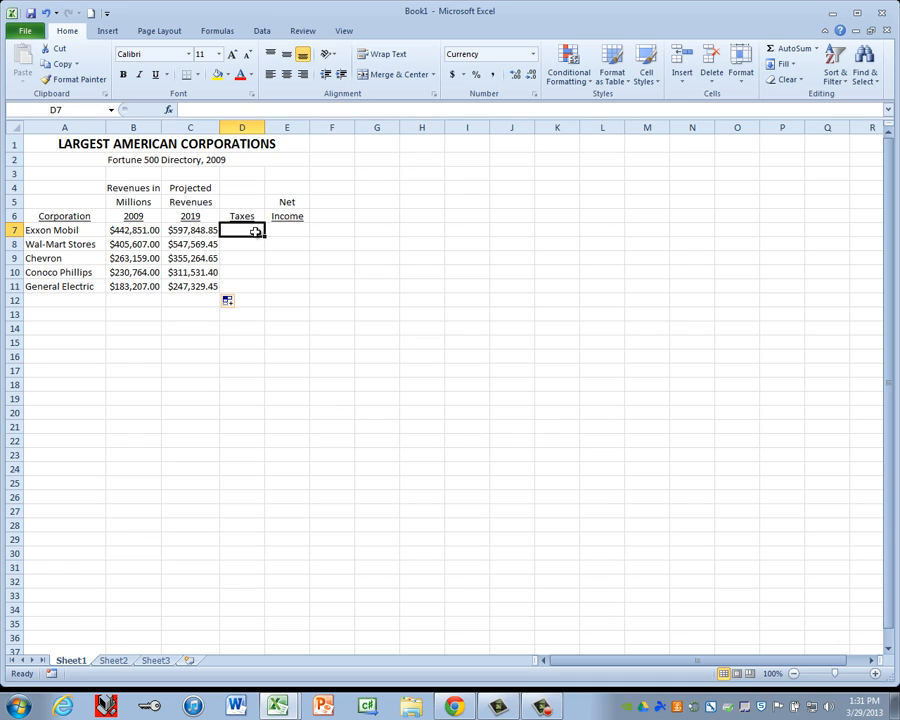
type("=")
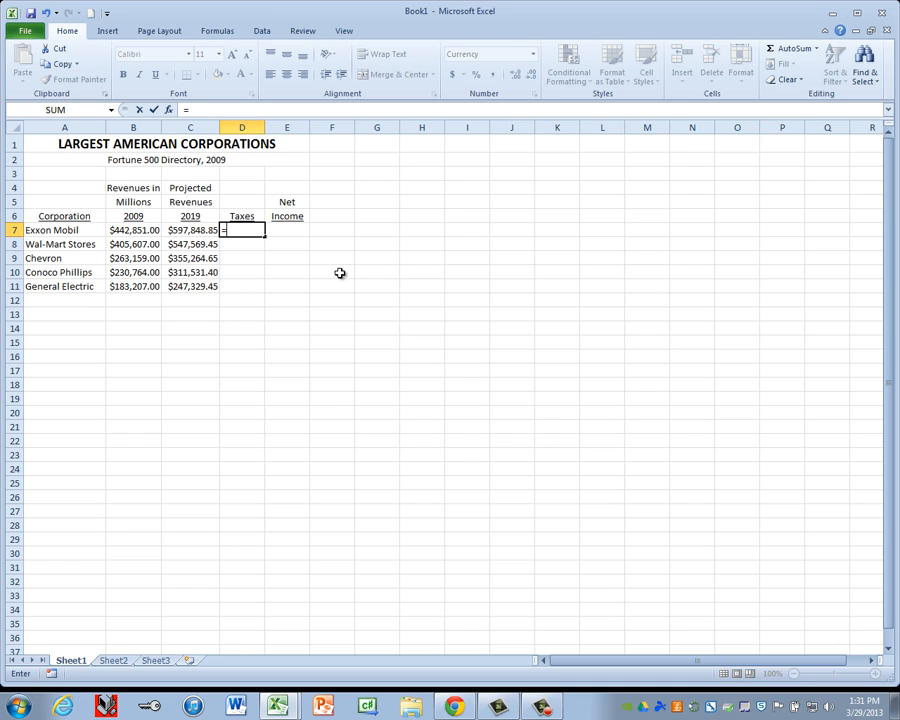
left_click(195, 230)
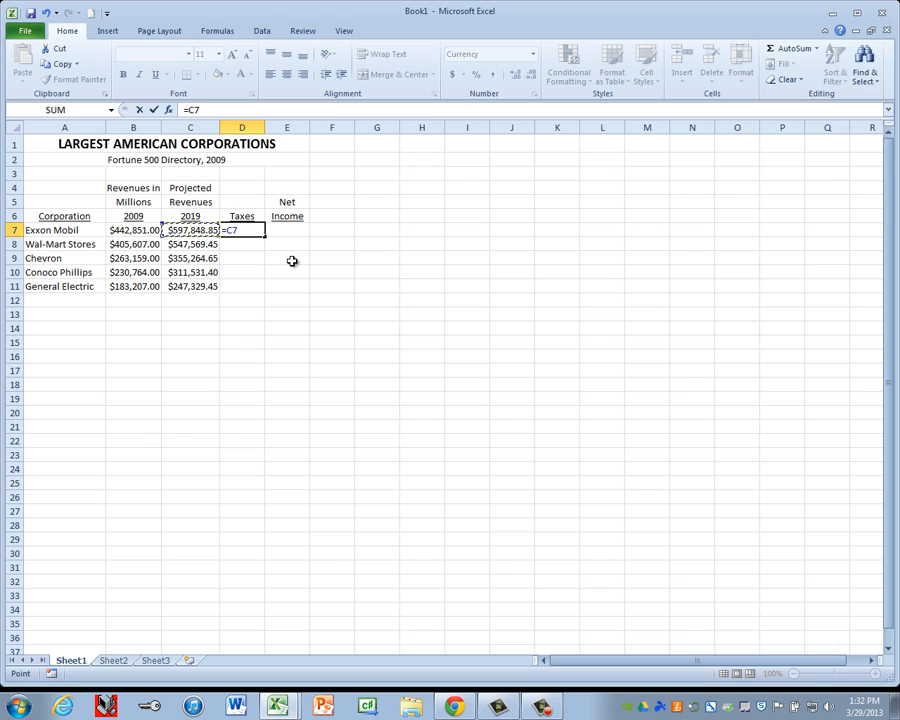
type("*42&")
key("BackSpace")
type("%")
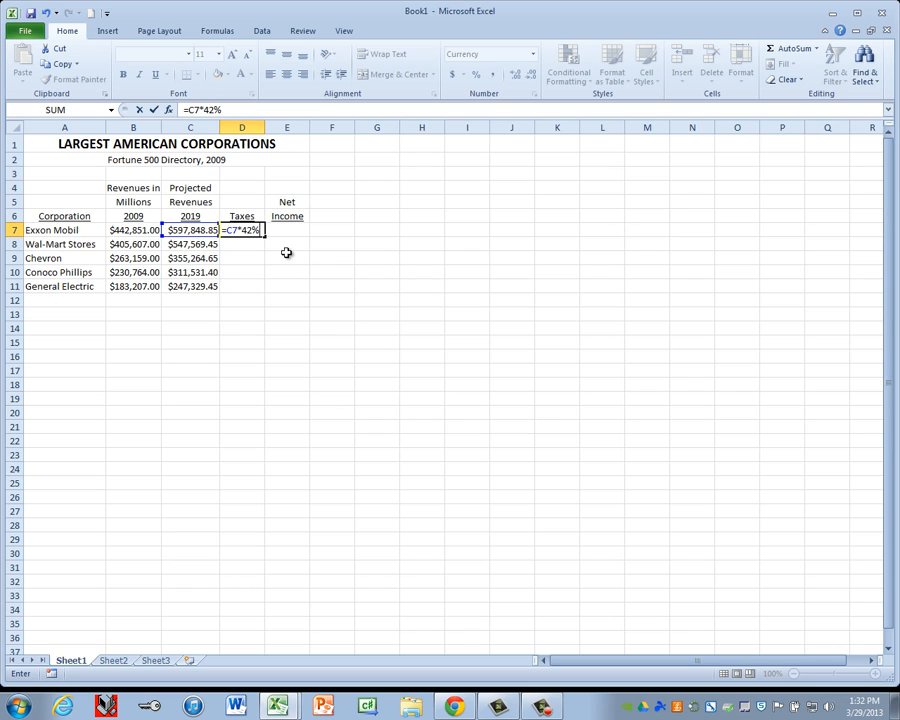
key("ctrl+Return")
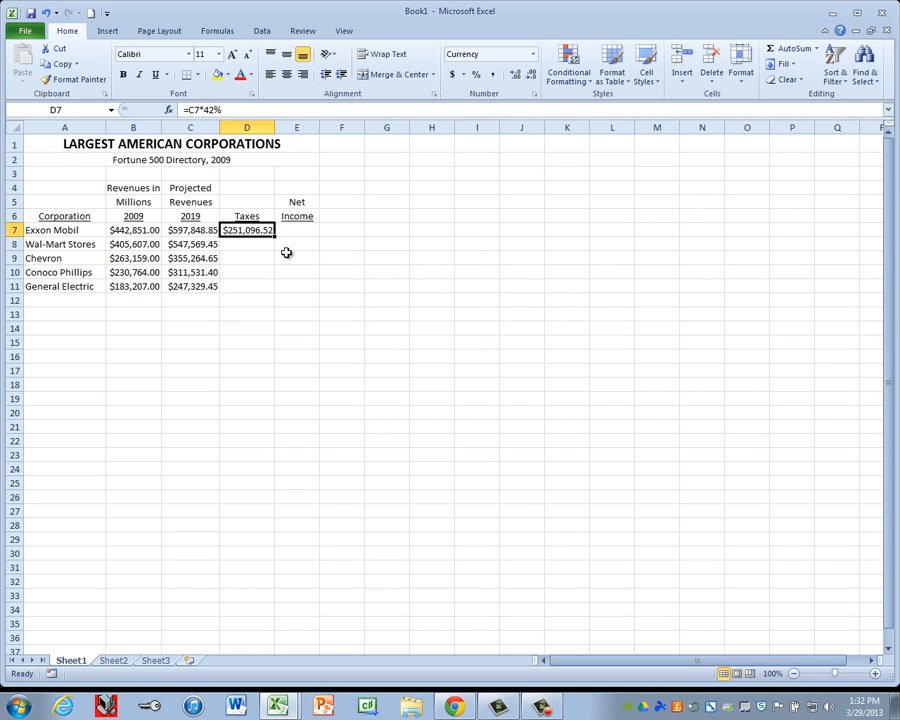
left_click_drag(274, 237, 272, 290)
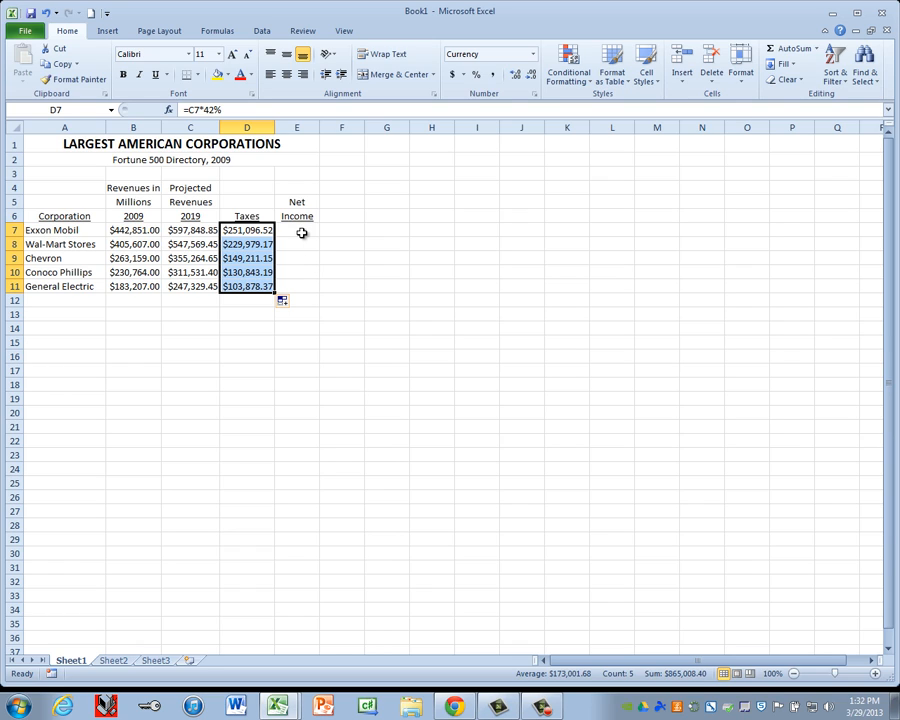
- Calculate net income in E7 with =C7-D7 and fill the formula down to E11
left_click(301, 232)
type("=")
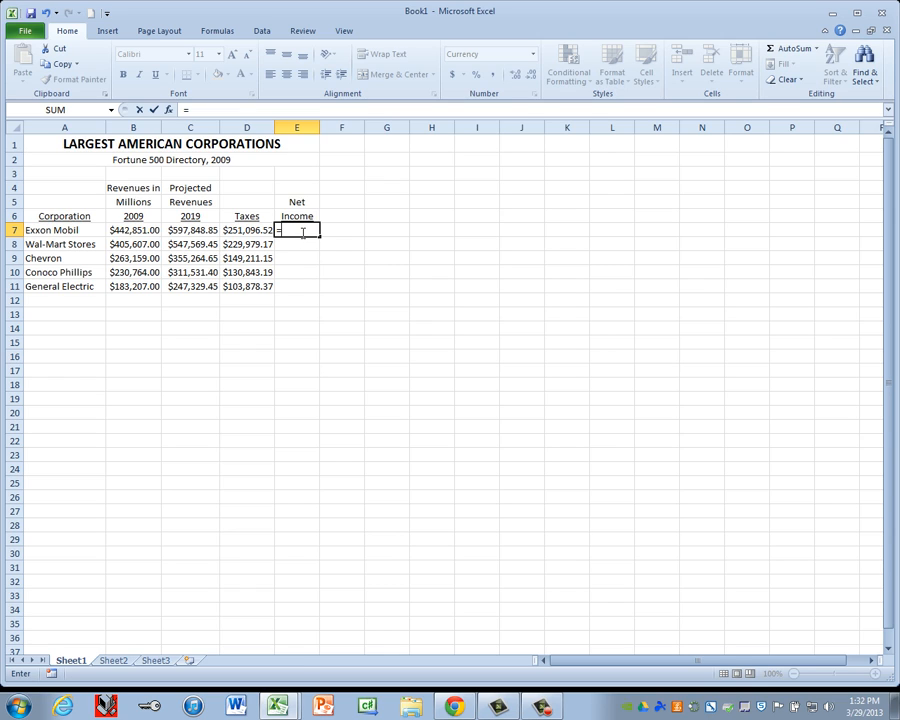
left_click(211, 233)
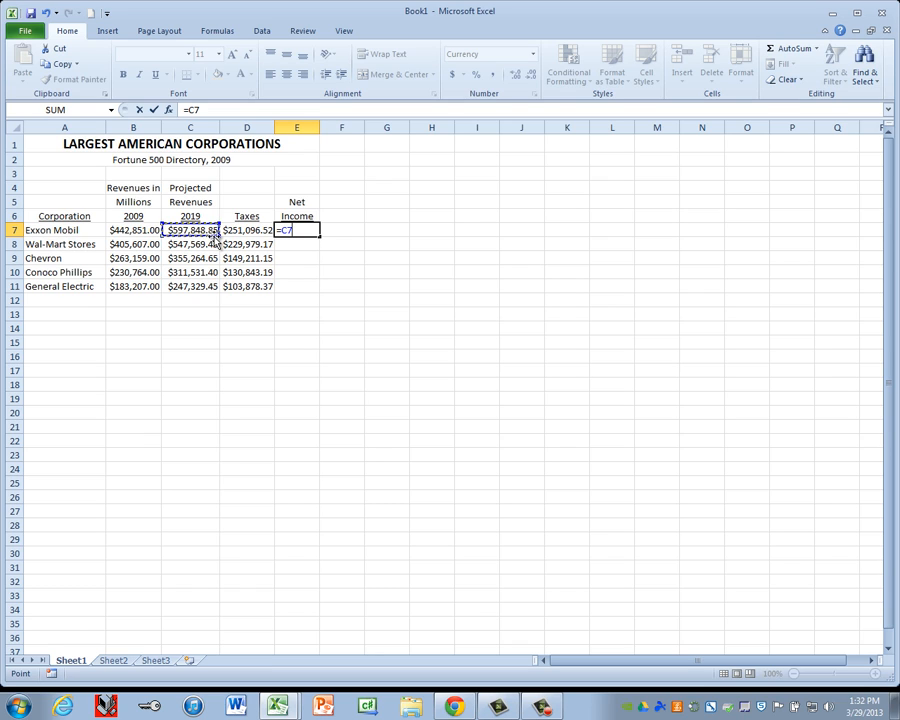
type("-")
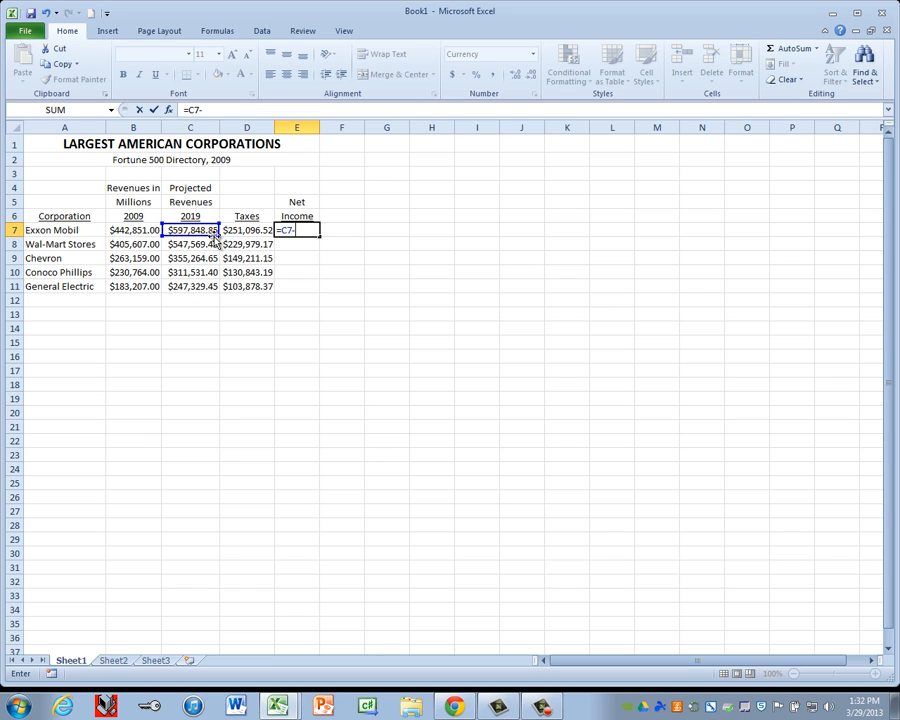
left_click(237, 232)
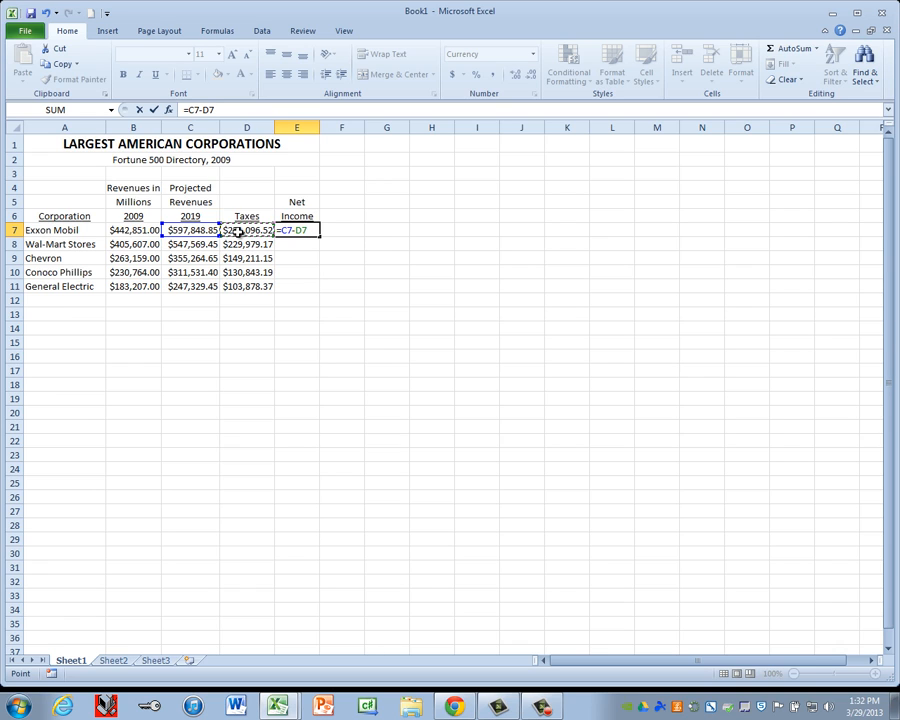
key("ctrl+Return")
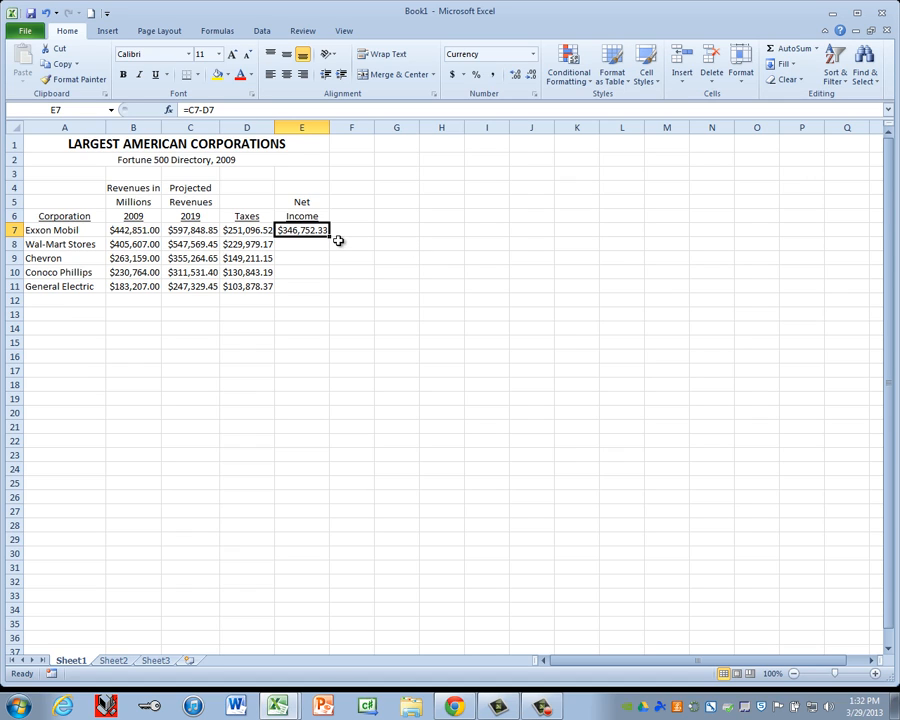
left_click_drag(328, 236, 333, 289)
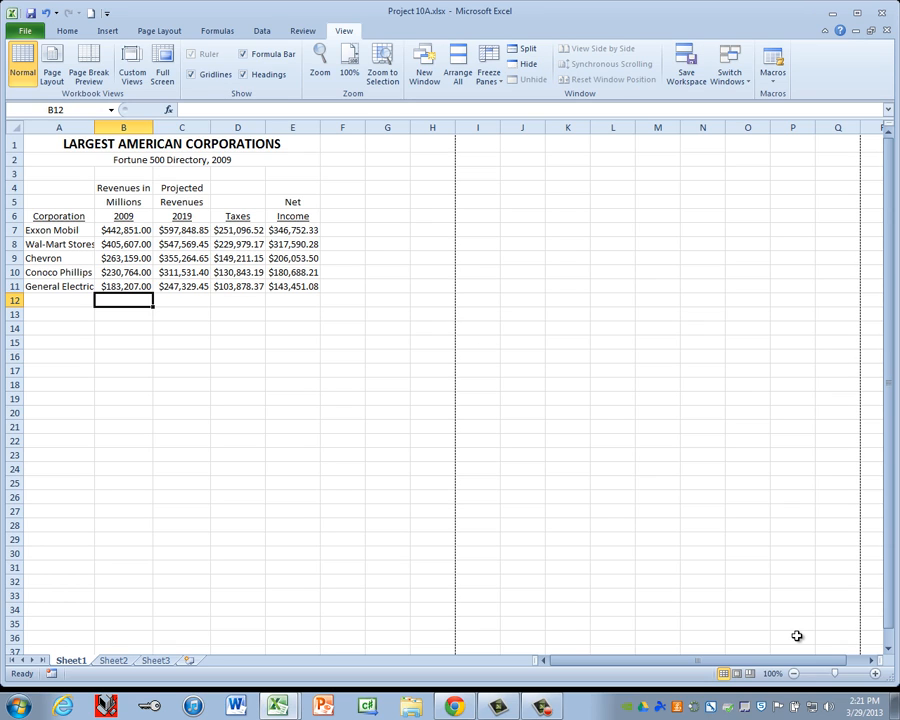
- Total the 2009 revenues in B12 with =SUM(B7:B11), leaving the year heading out of the range
key("alt+h")
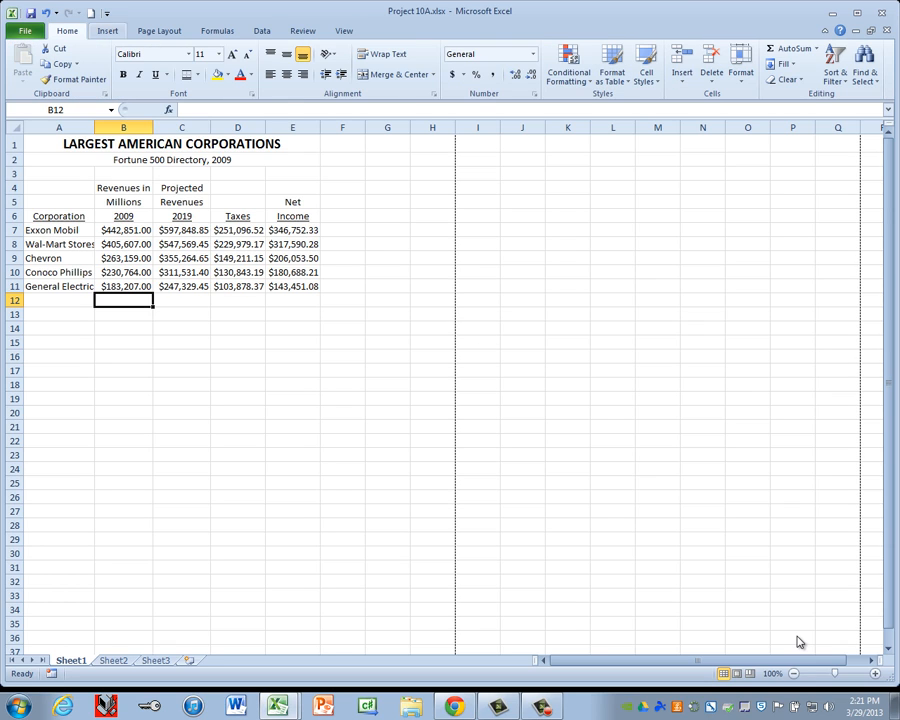
key("alt+equal")
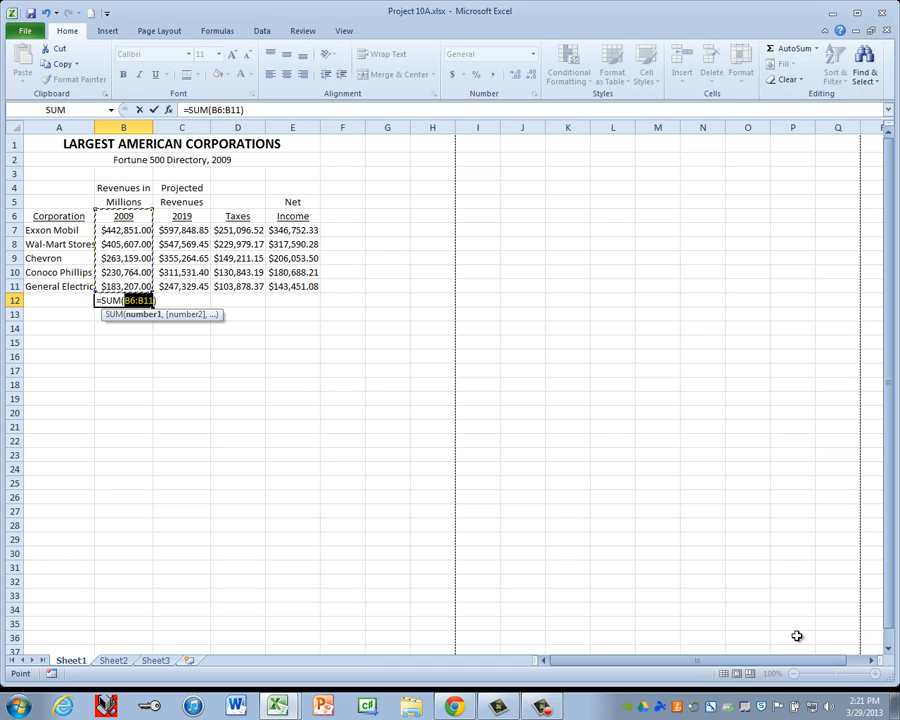
key("Down")
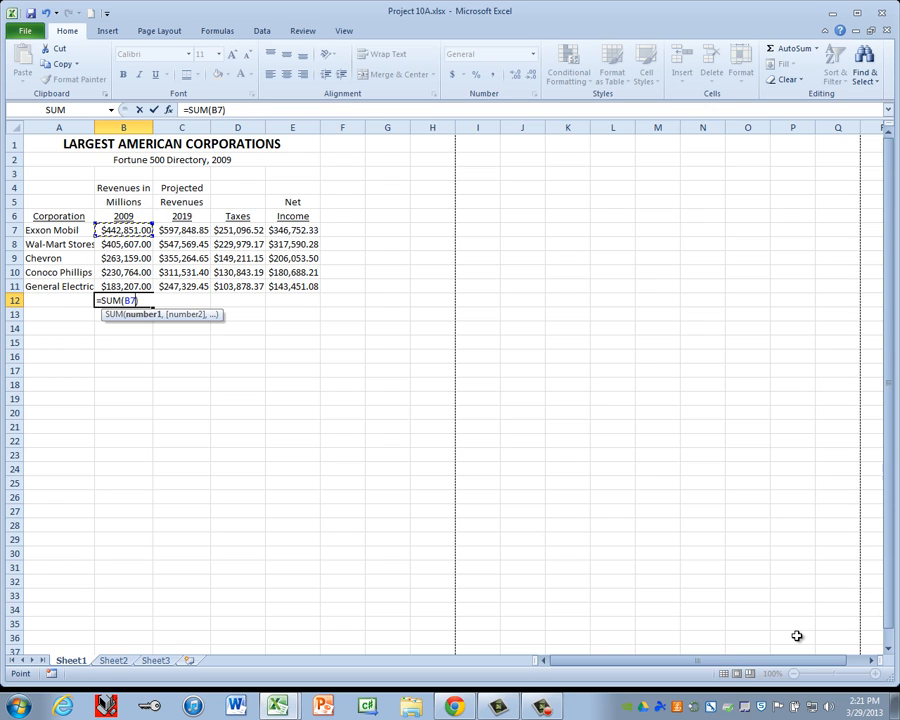
key("shift+Down")
key("shift+Down")
key("shift+Down")
key("shift+Down")
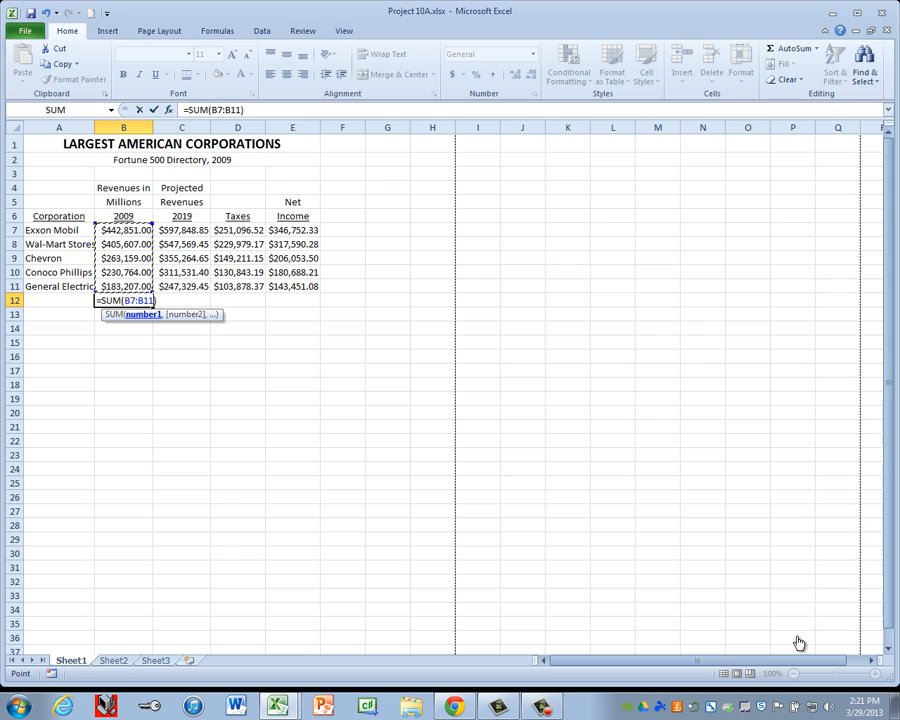
key("ctrl+Return")
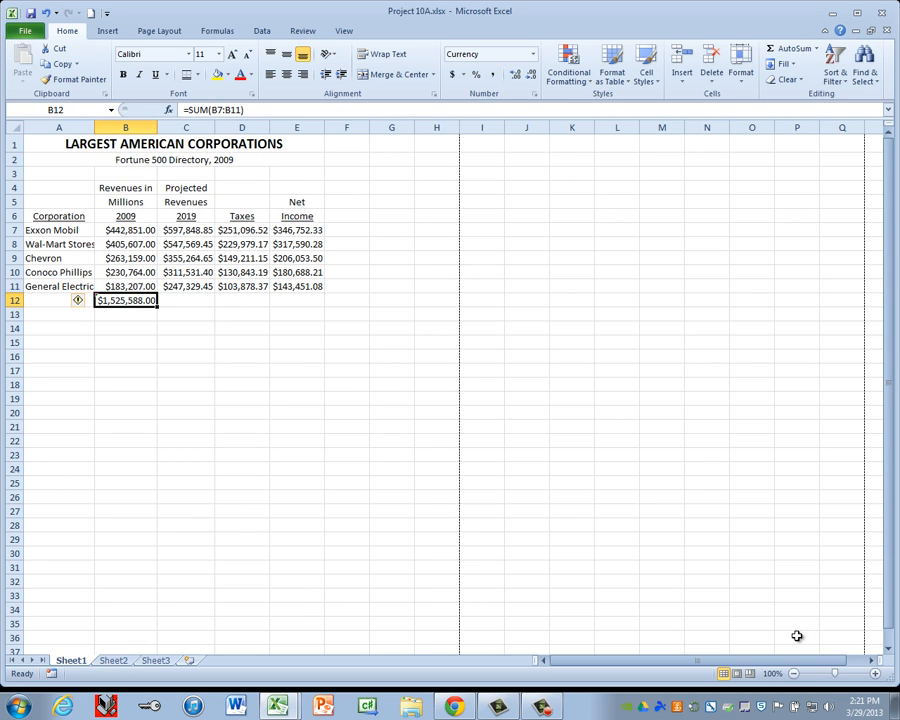
- Ignore the adjacent-cells formula error flagged on the total in B12
mouse_move(79, 301)
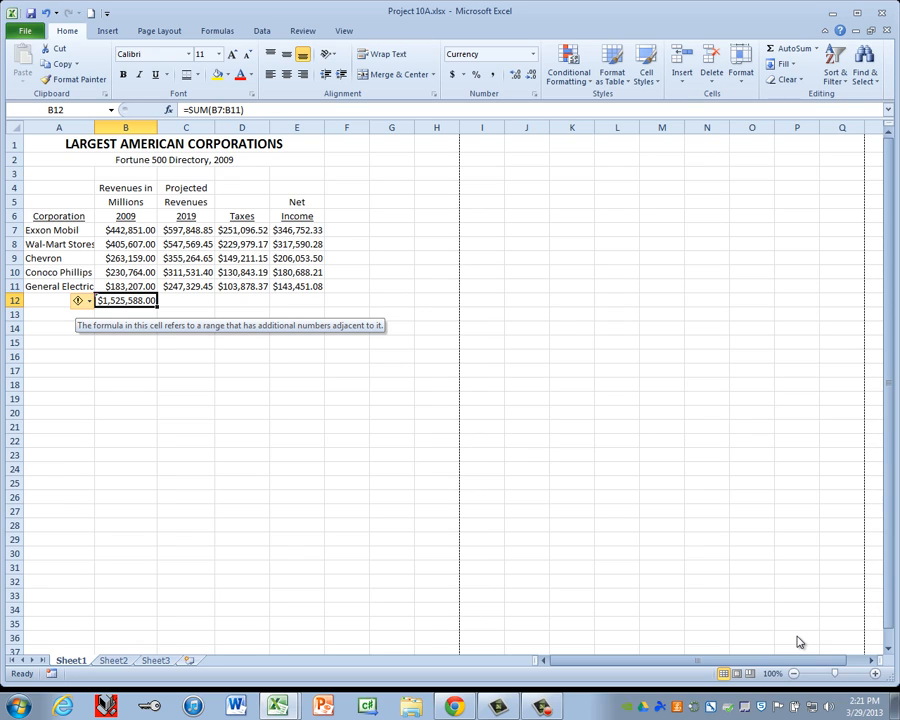
left_click(79, 301)
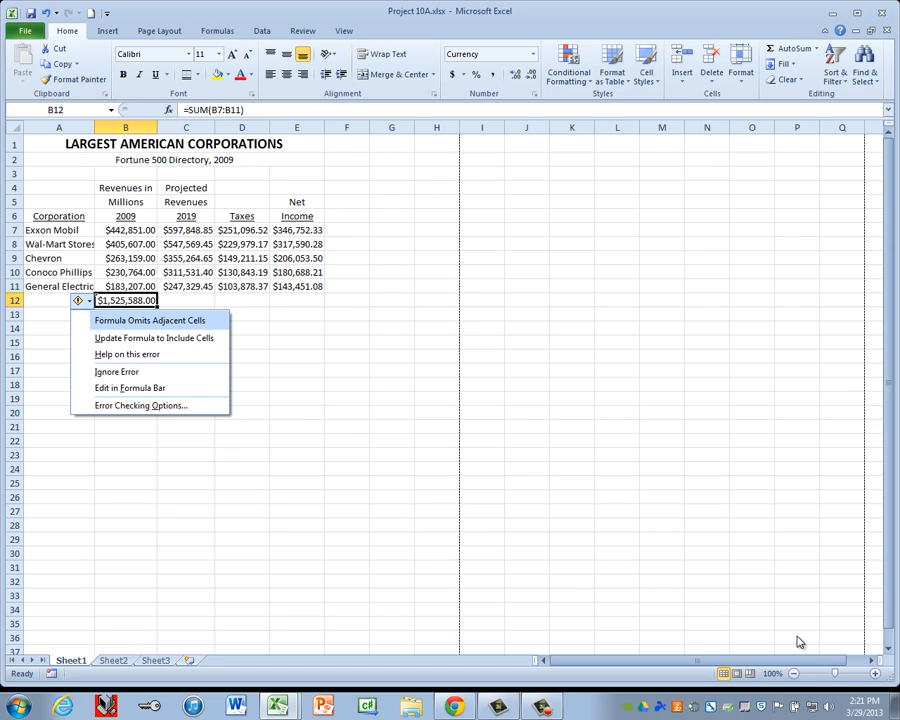
key("Down")
key("Down")
key("Down")
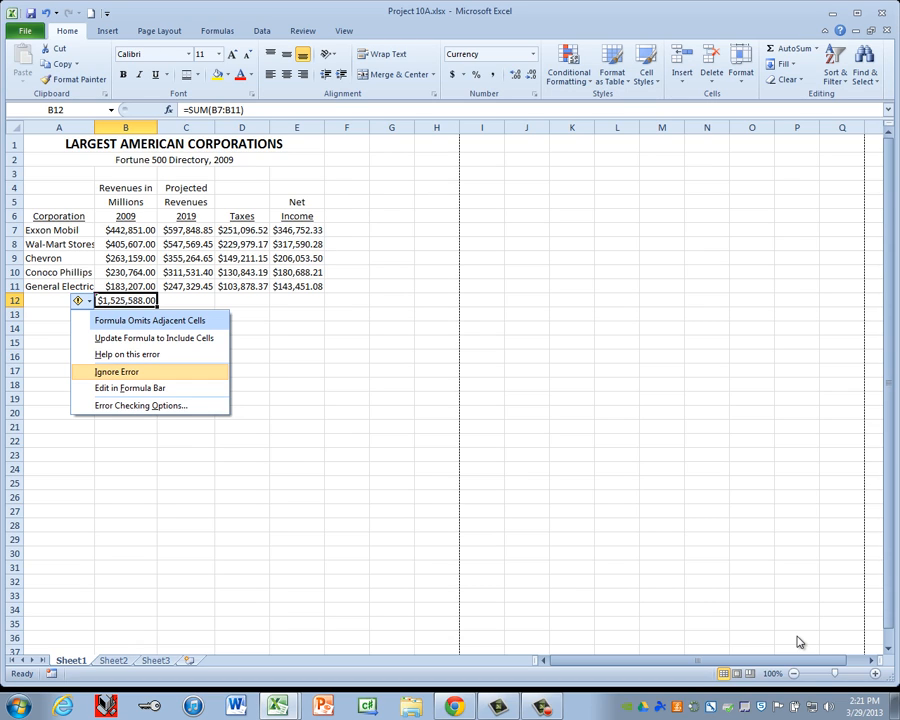
key("Return")
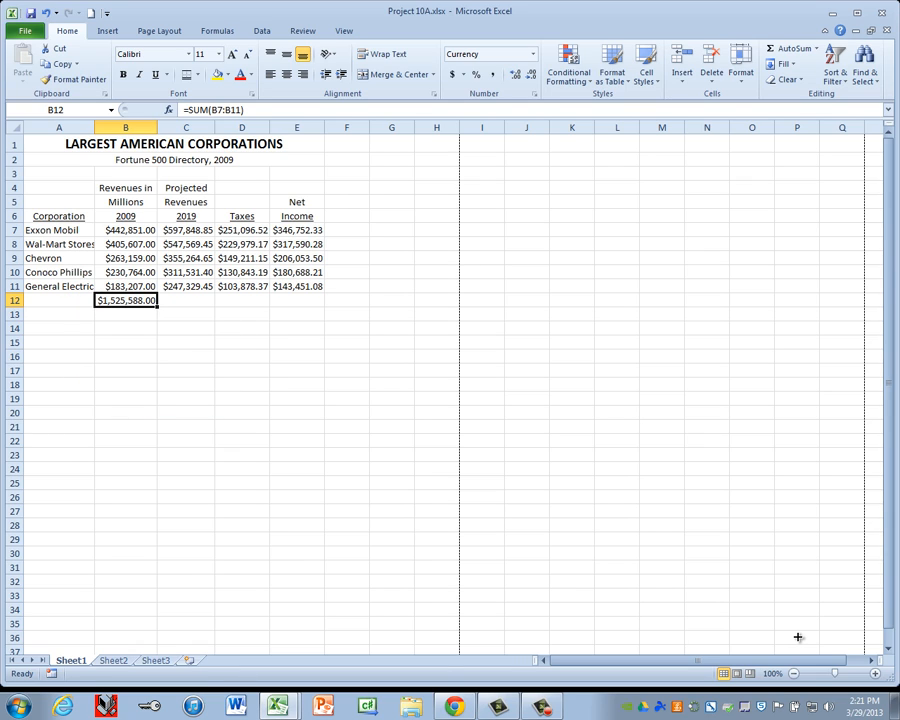
- Copy the total formula from B12 across to C12:E12
key("ctrl+c")
key("shift+Right")
key("shift+Right")
key("shift+Right")
key("ctrl+v")
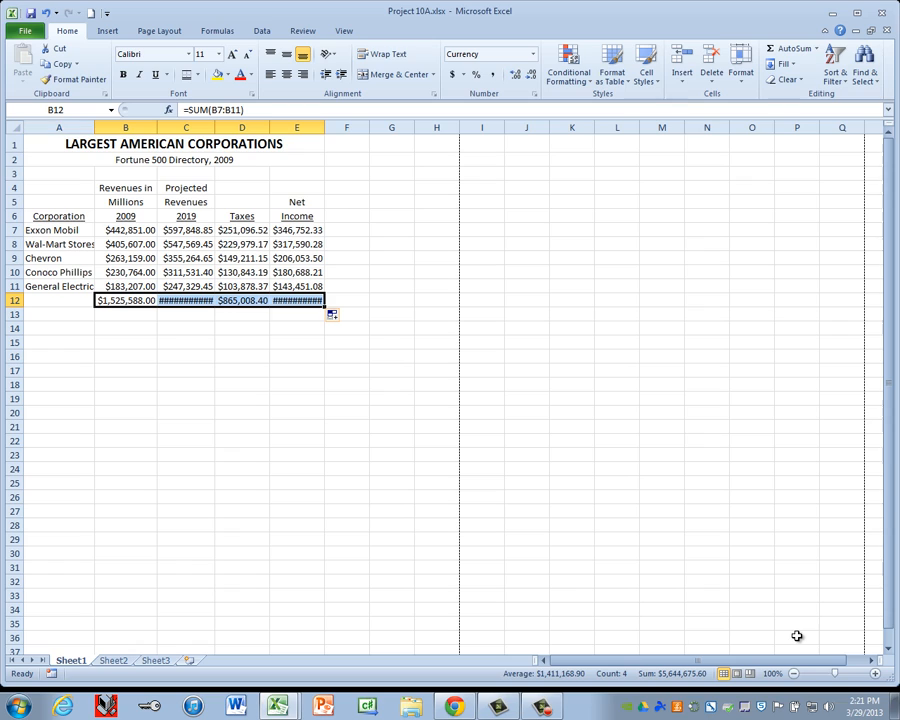
- Enter the bold label TOTALS in A12
key("Left")
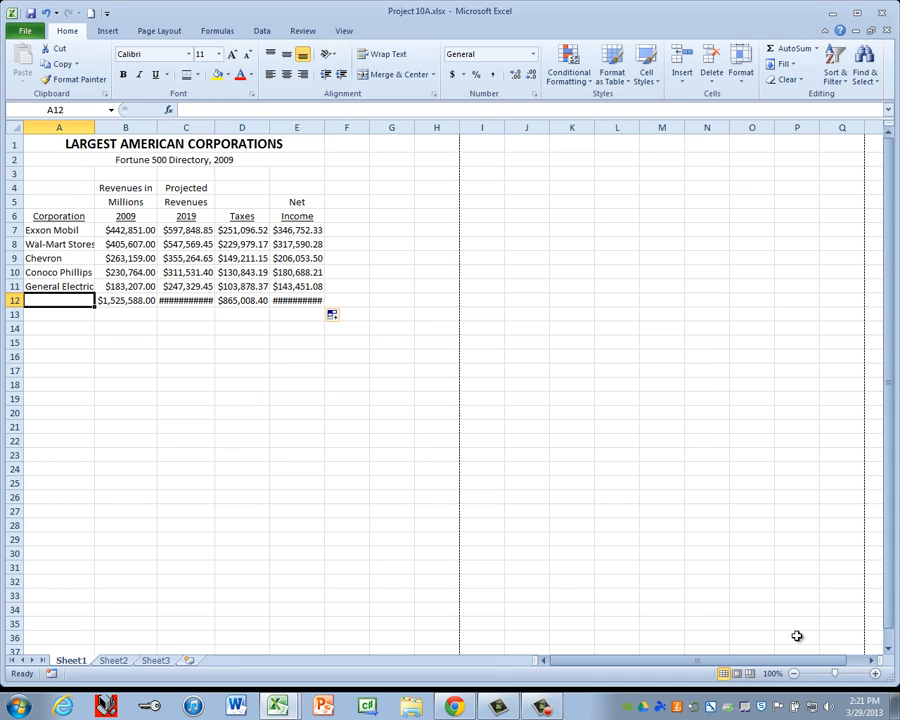
key("ctrl+b")
type("TOTALS")
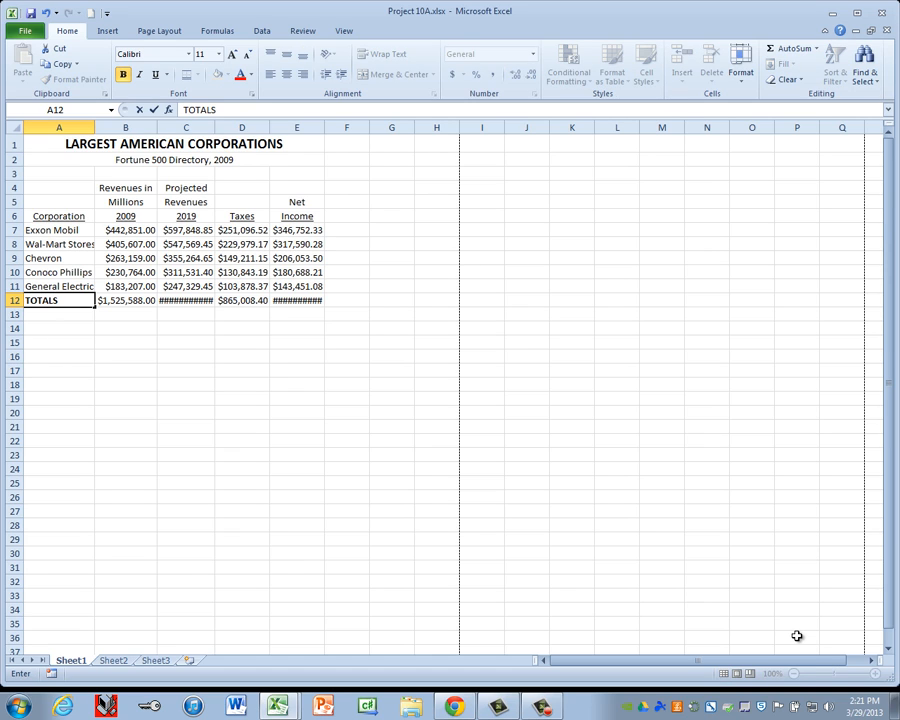
key("ctrl+Return")
- Apply a Top and Double Bottom Border to the totals row A12:E12
key("shift+Right")
key("shift+Right")
key("shift+Right")
key("shift+Right")
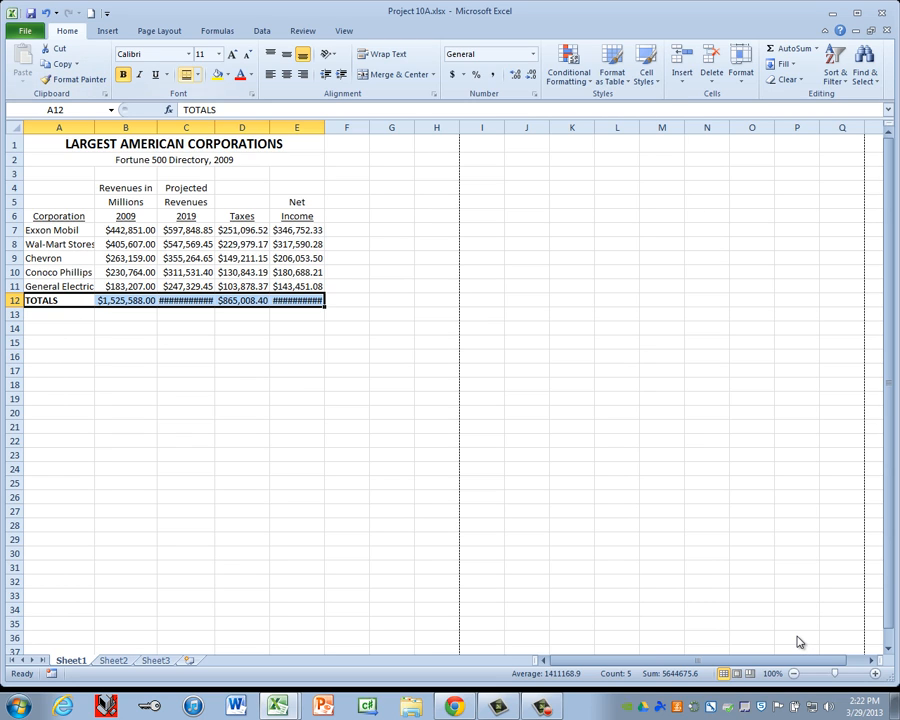
left_click(198, 75)
key("Down")
key("Down")
key("Down")
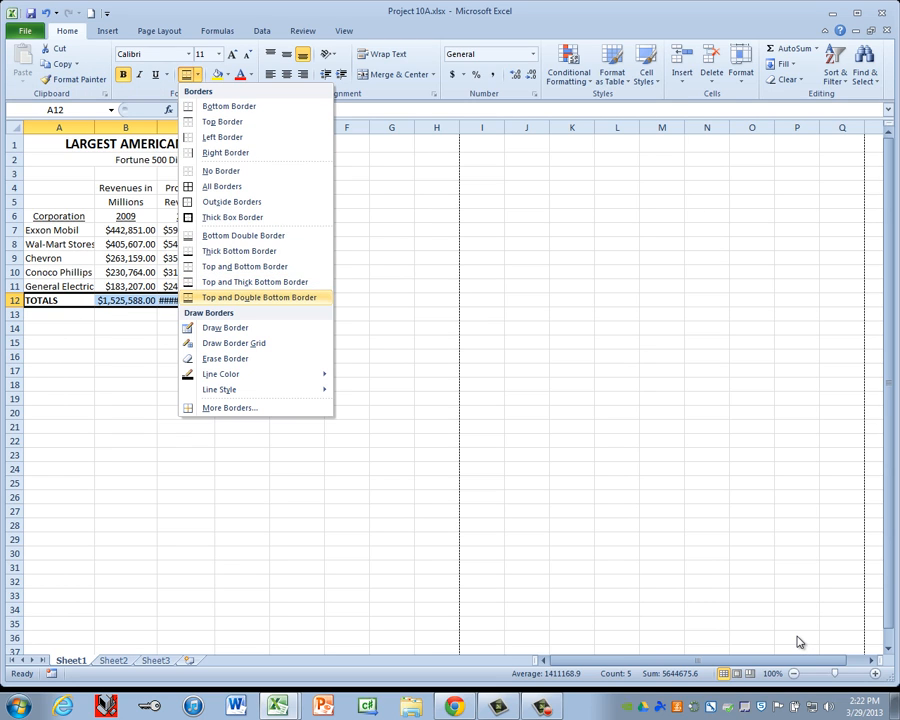
key("Return")
left_click(126, 316)
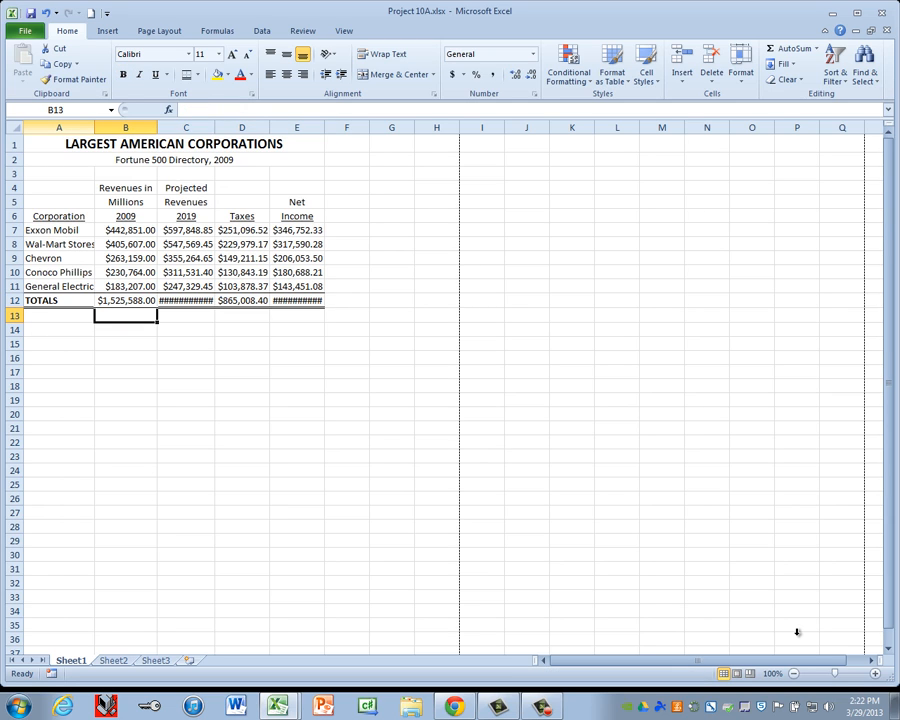
- AutoFit the widths of columns A through E to their contents
left_click_drag(59, 127, 325, 127)
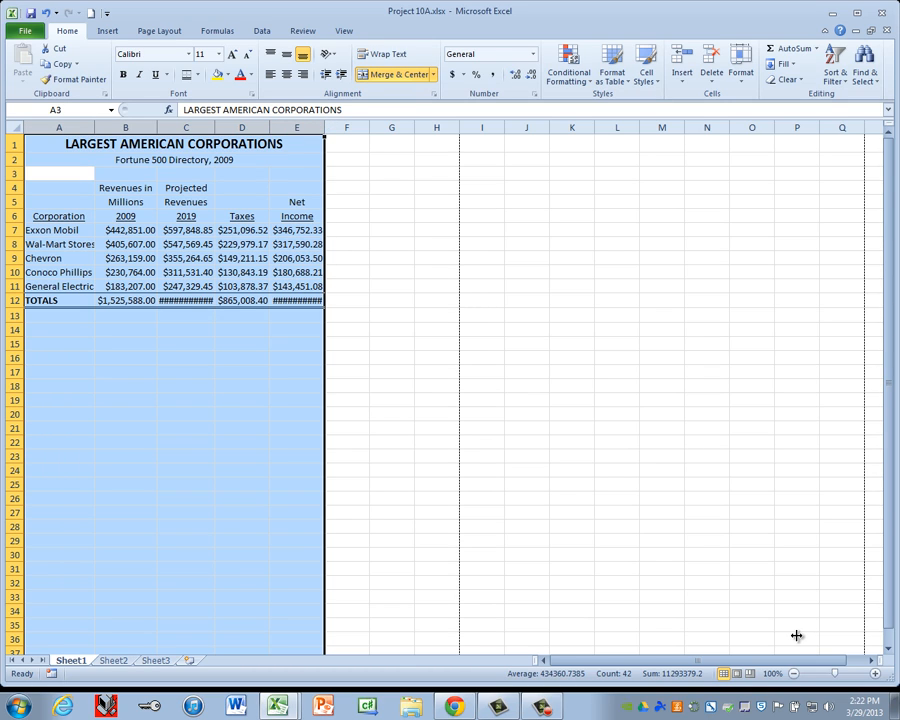
key("alt+h")
key("o")
key("i")
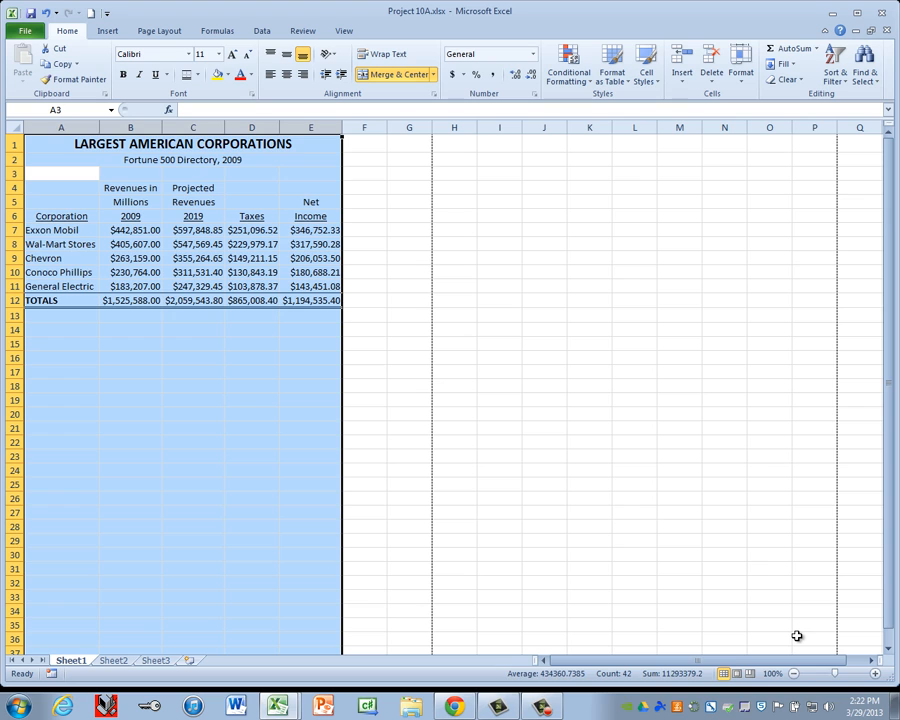
- Add a page header with Student Name in the left section, A1 in the center and the file name in the right
key("ctrl+Home")
key("alt+n")
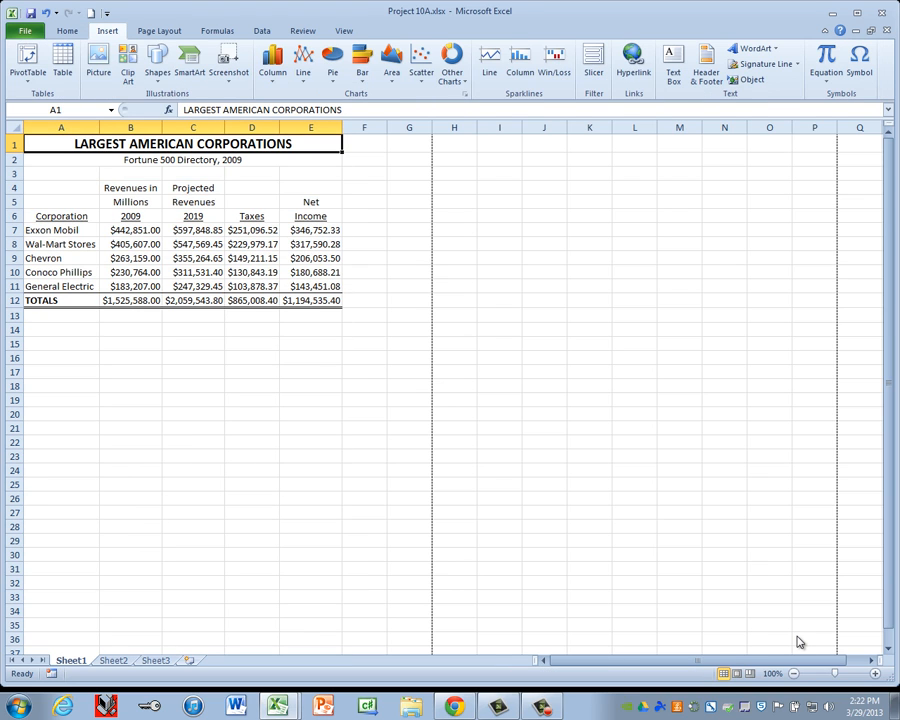
left_click(706, 65)
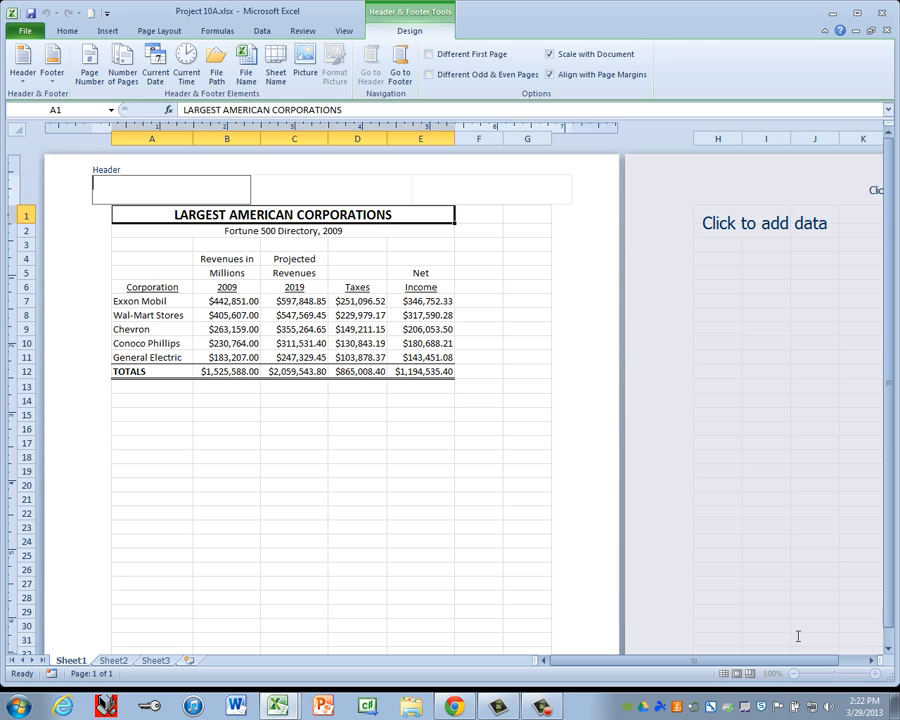
type("Student Name")
key("Tab")
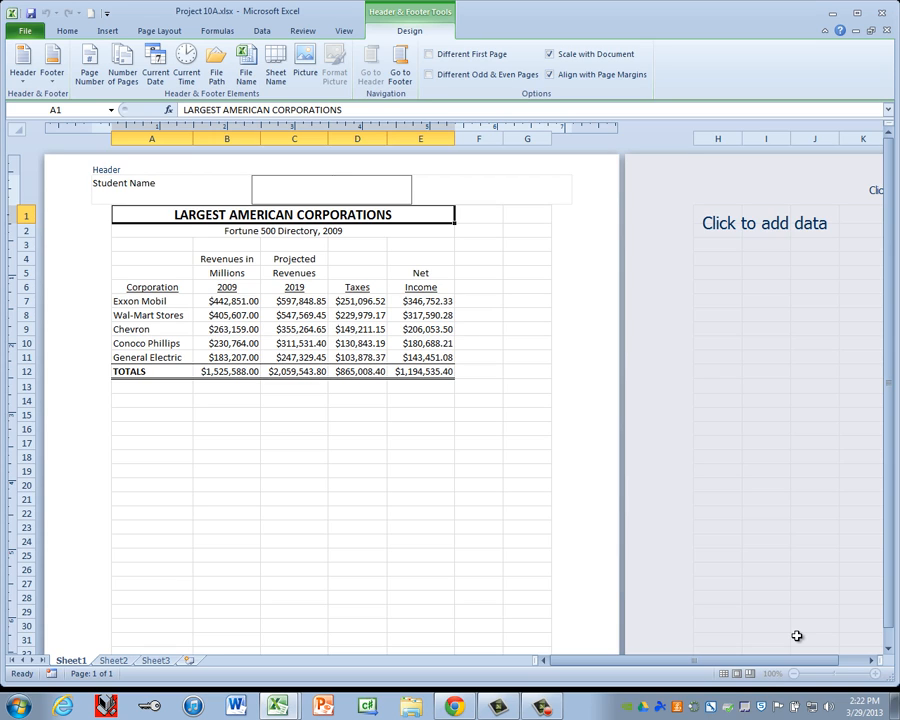
type("A1")
key("Tab")
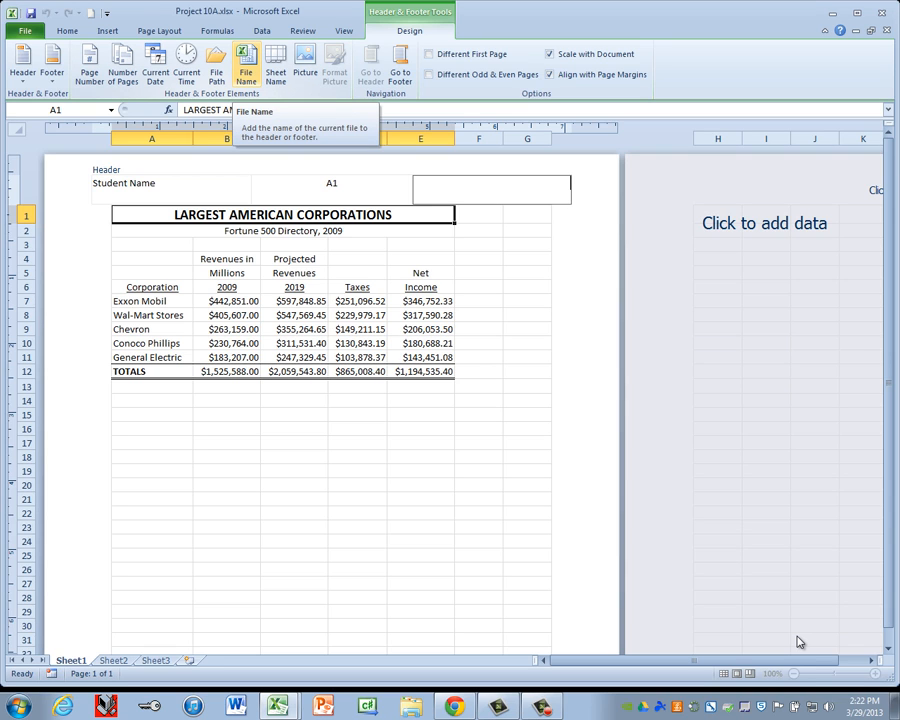
left_click(246, 66)
- Enter the label Average in A14 and the formula =B12/5 in B14
left_click(152, 400)
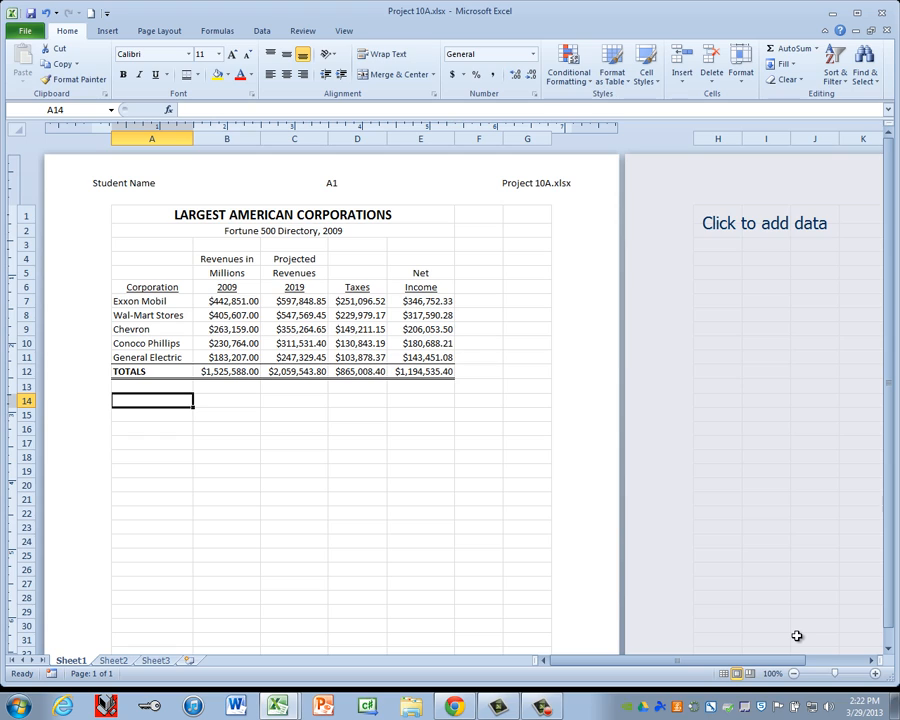
type("Average")
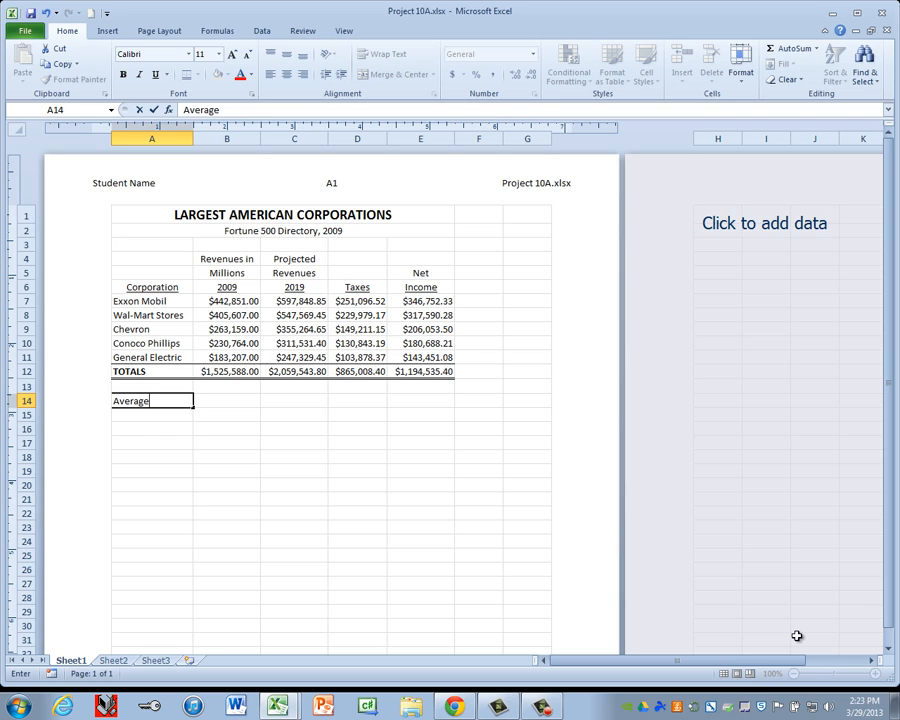
key("Tab")
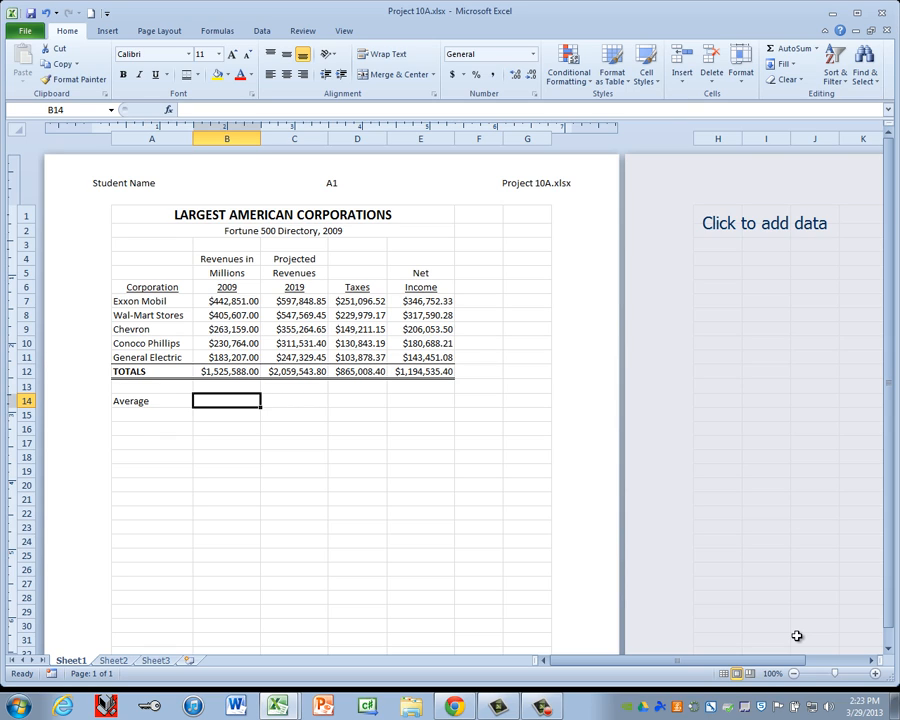
type("=")
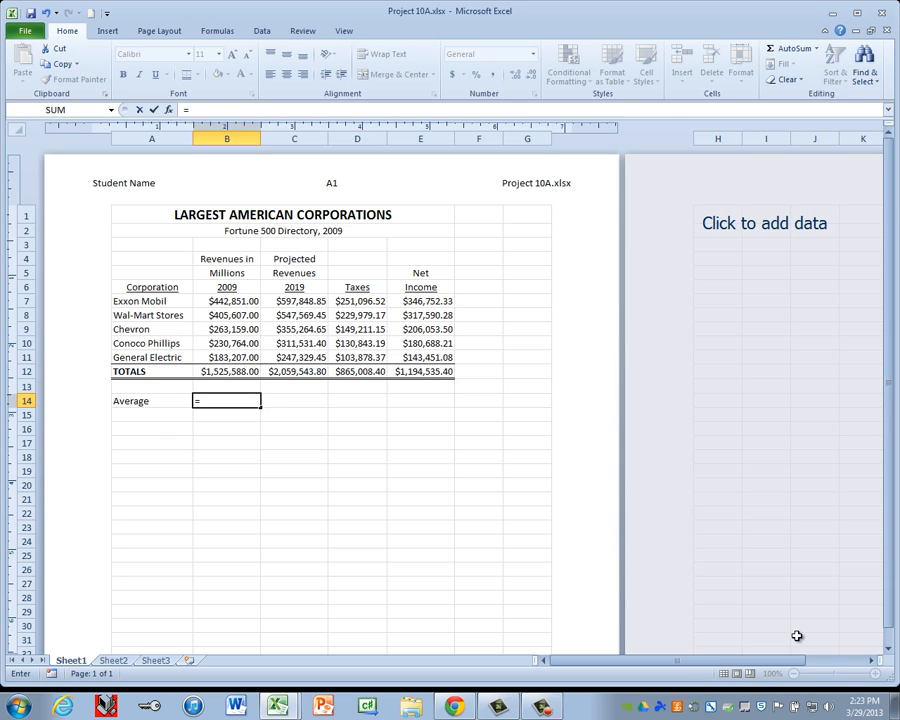
key("Up")
key("Up")
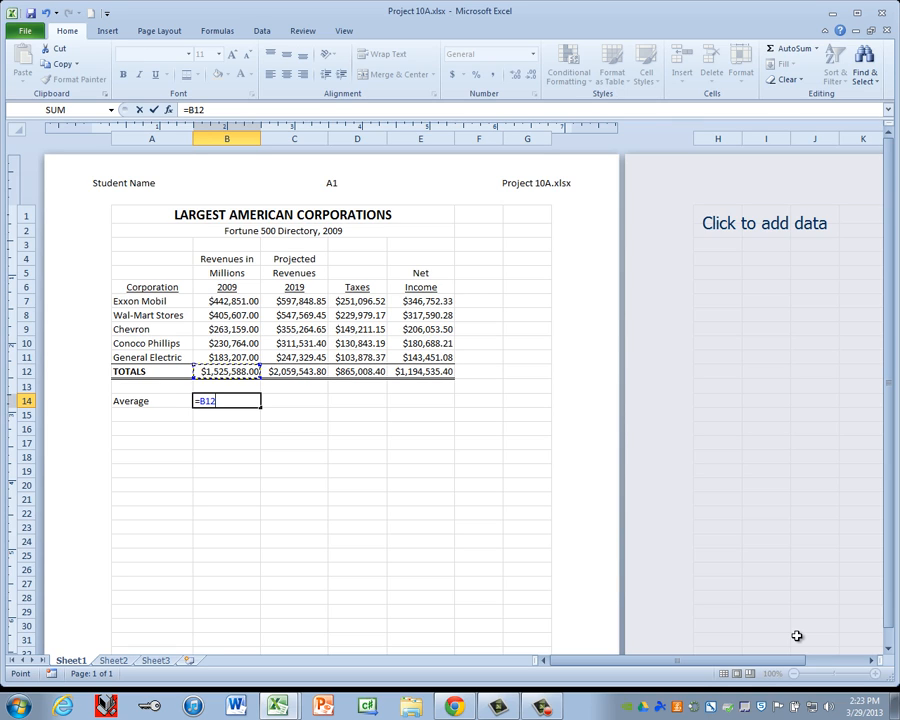
type("/5")
key("ctrl+Return")
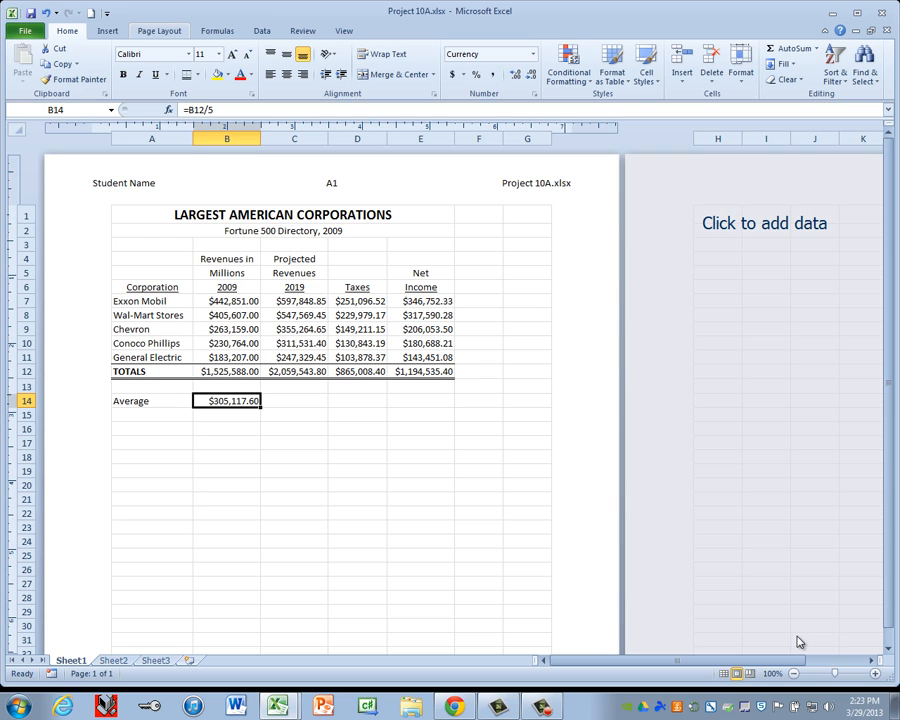
- Center the worksheet horizontally and vertically on the printed page
key("alt+p")
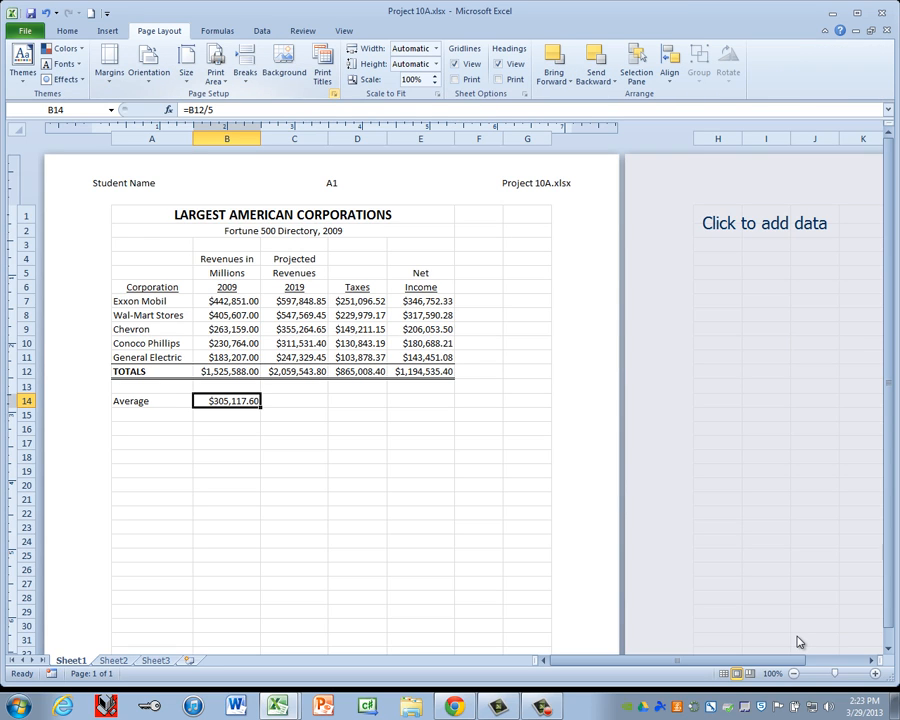
left_click(334, 94)
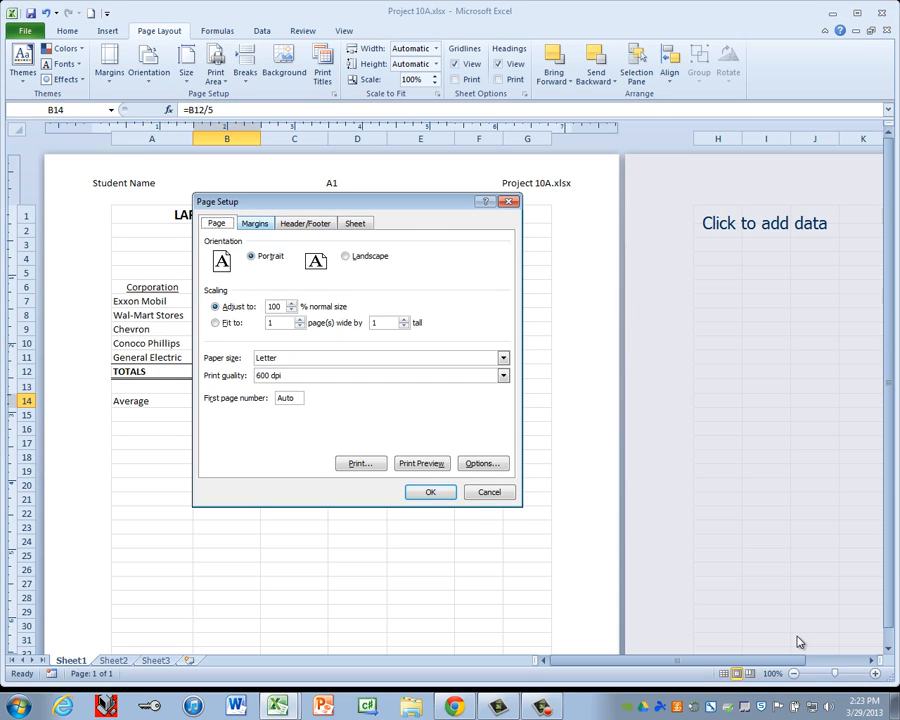
left_click(254, 223)
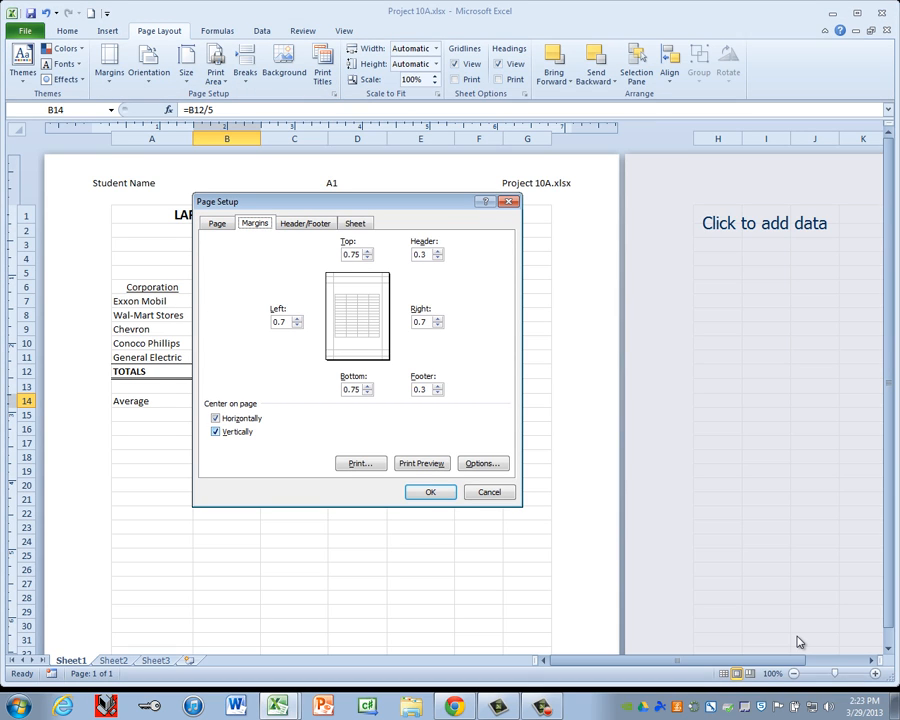
left_click(430, 492)
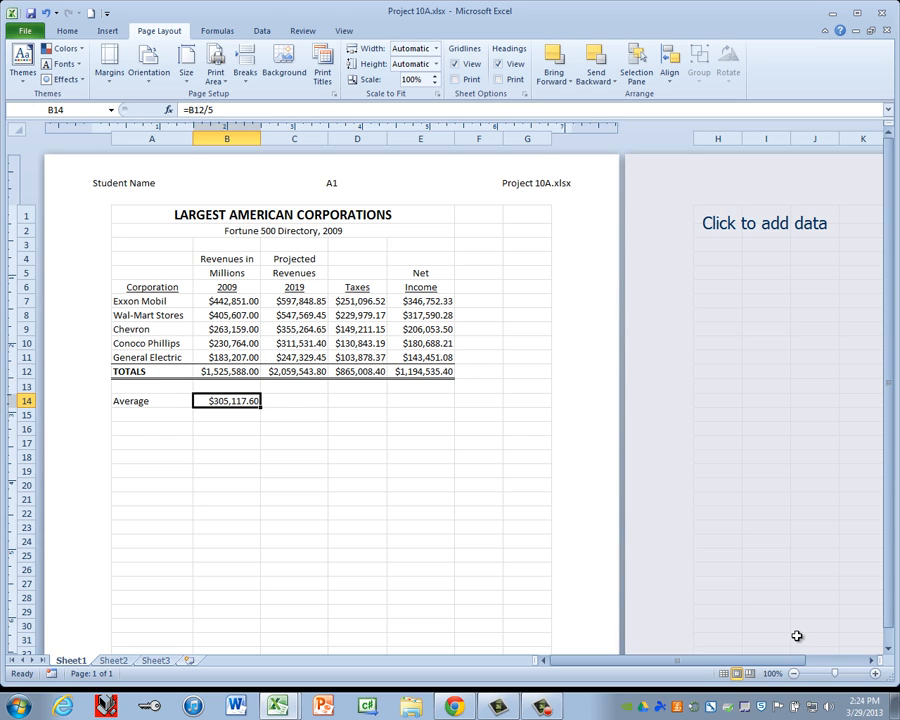
- Spell-check the whole sheet, continuing from its beginning
key("F7")
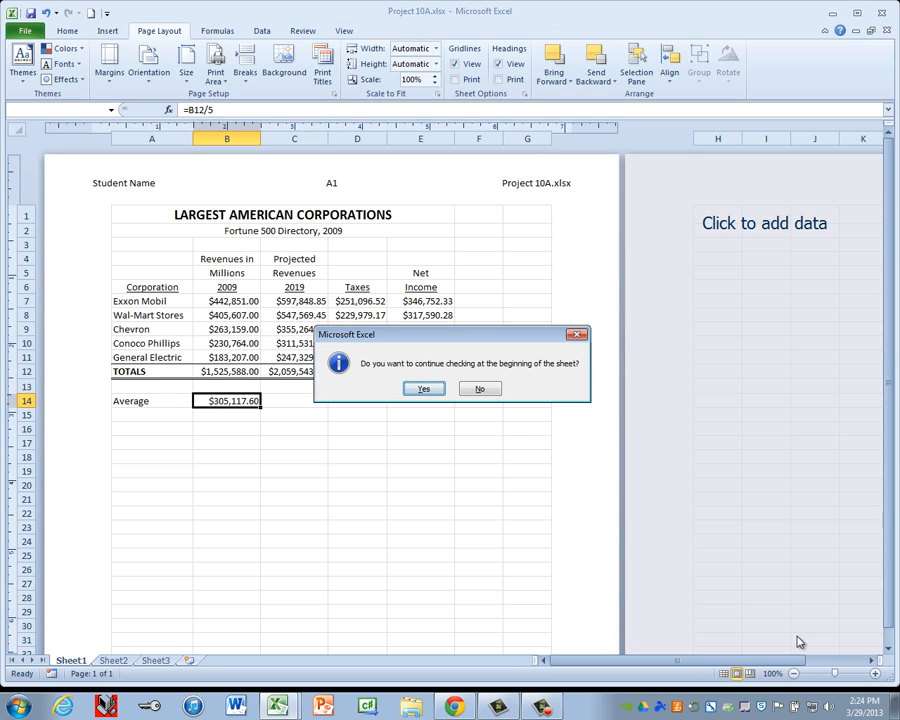
key("Return")
key("Return")
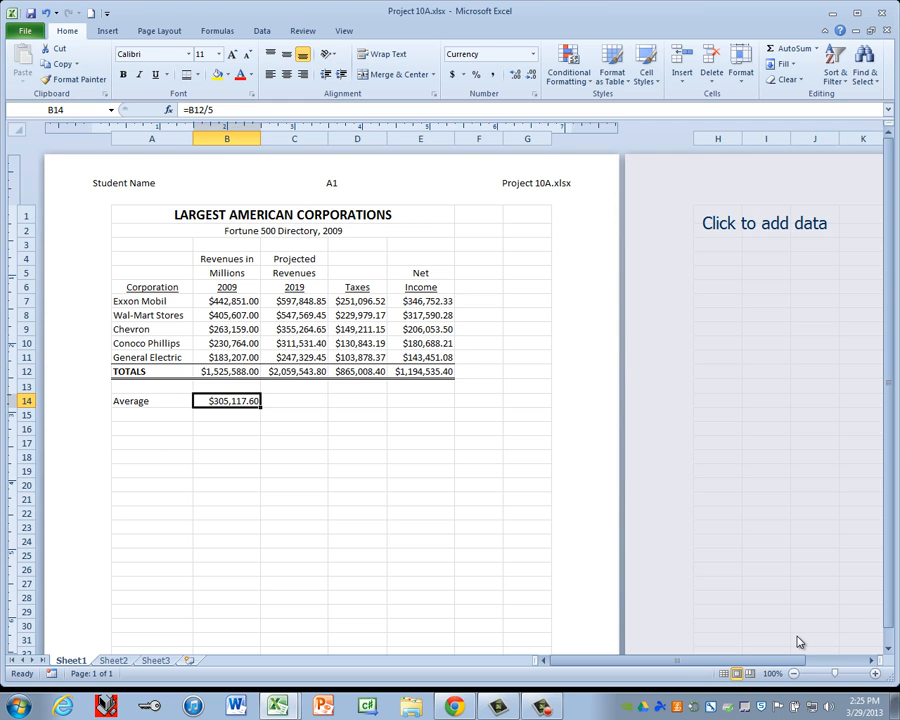
- Start saving the workbook under a file name and browse to Sample Student Drive > A1 Computer Technology 1 > Excel
key("alt+f")
key("Down")
key("Down")
key("Down")
key("Down")
key("Down")
key("Up")
key("Up")
key("Up")
key("Return")
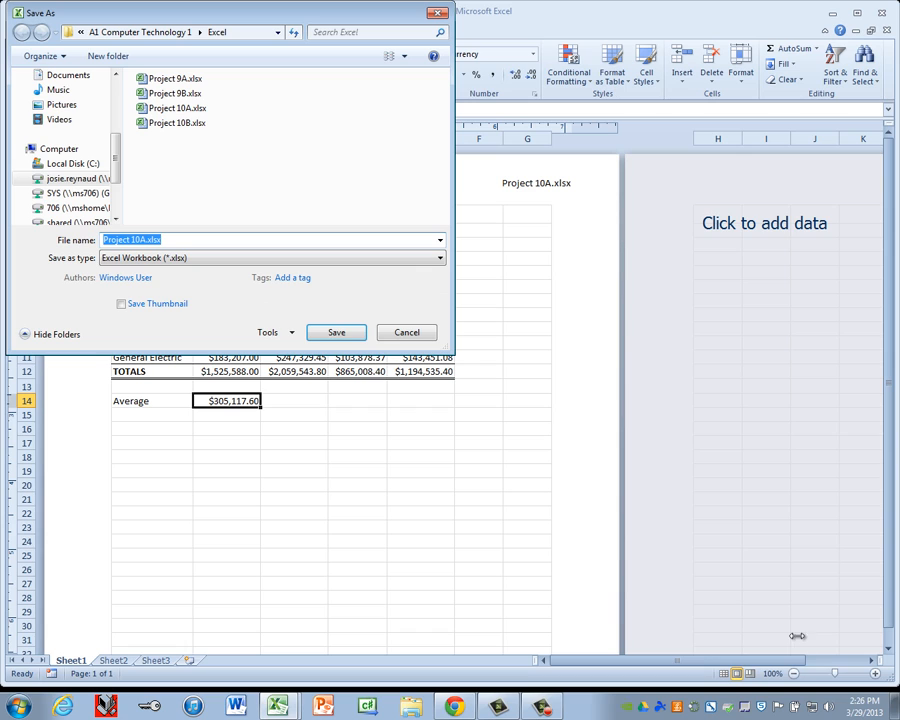
left_click(77, 179)
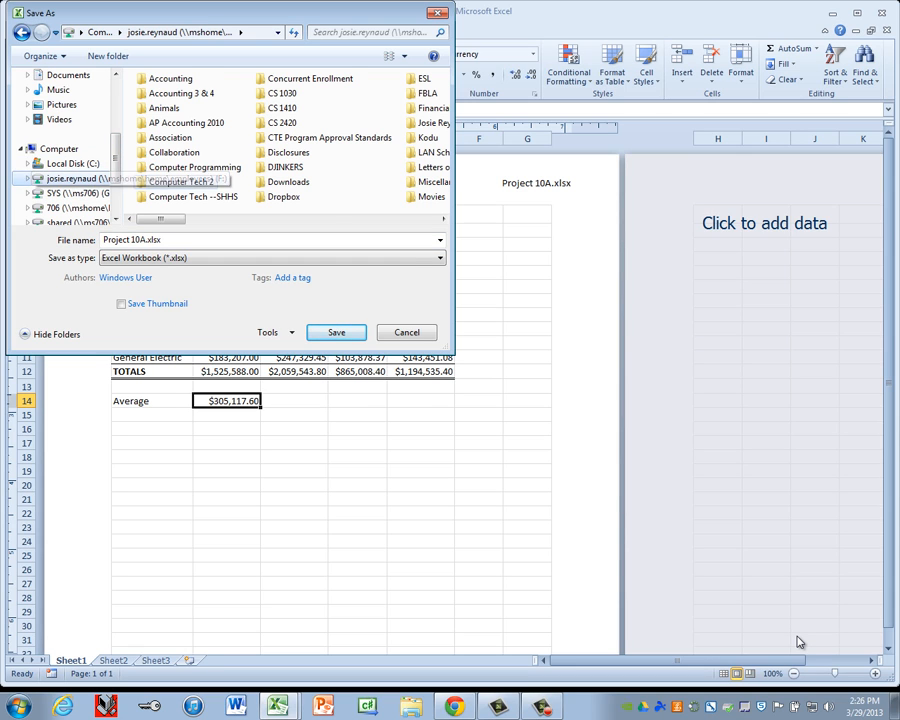
left_click(194, 168)
key("s")
double_click(180, 167)
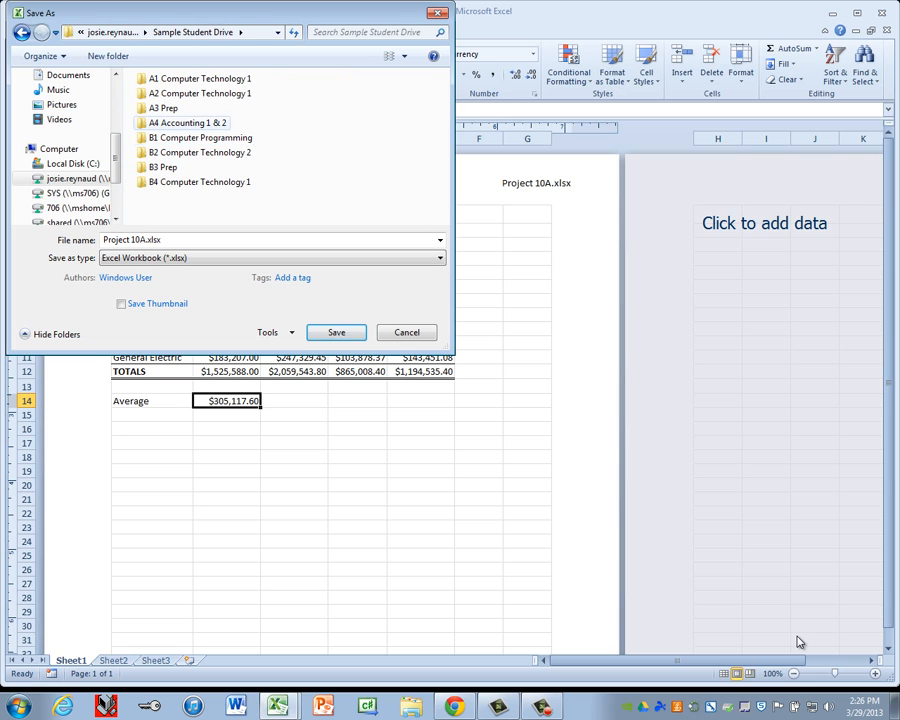
double_click(186, 78)
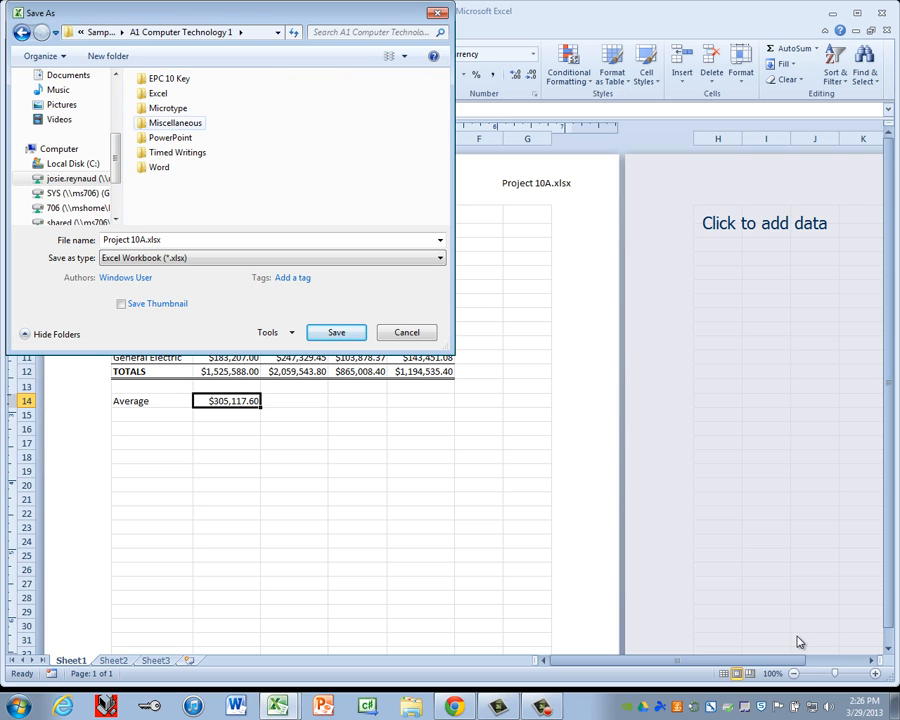
left_click(158, 93)
key("Return")
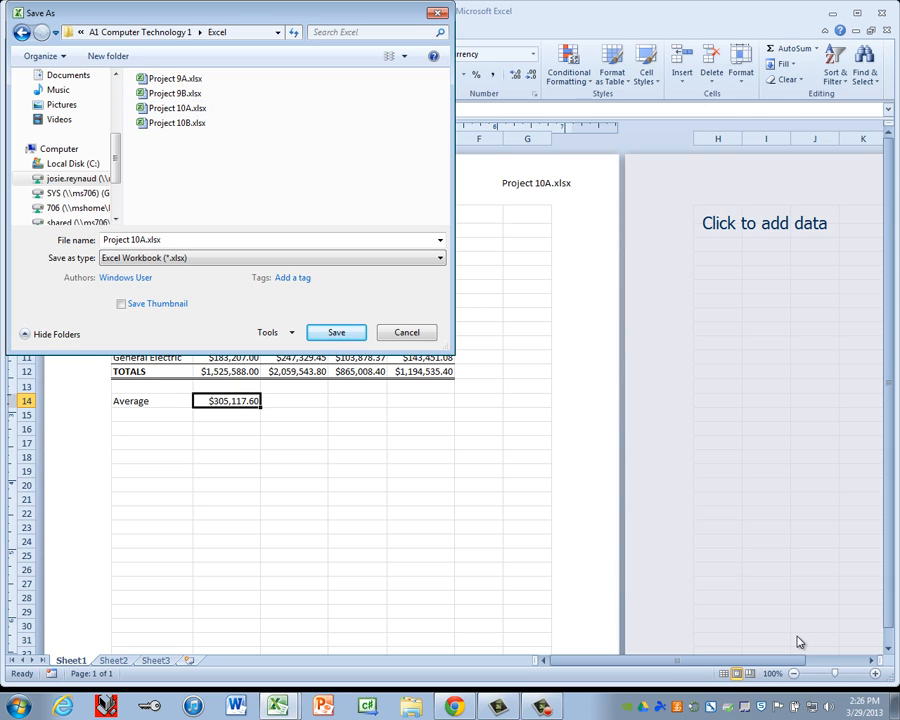
- Save the workbook as Project 10A.xlsx, replacing the existing file
left_click(200, 240)
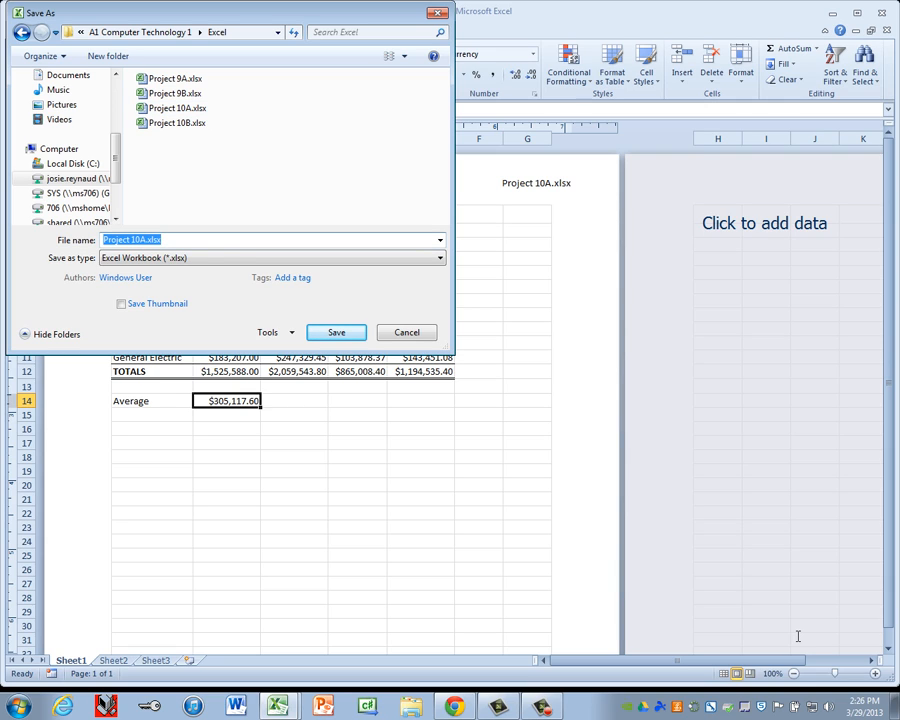
type("Project 10")
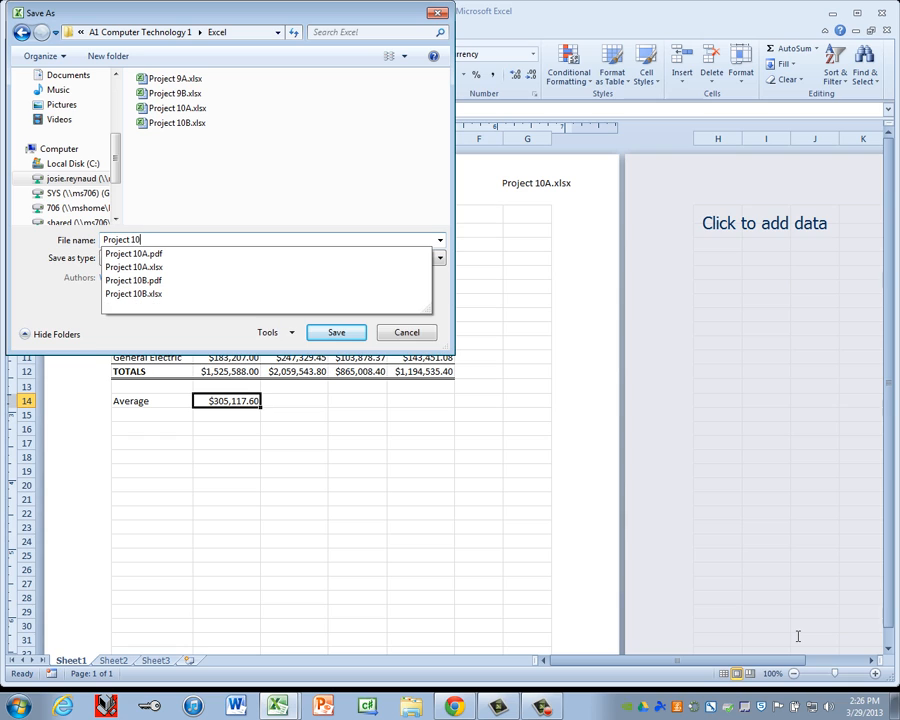
type("A")
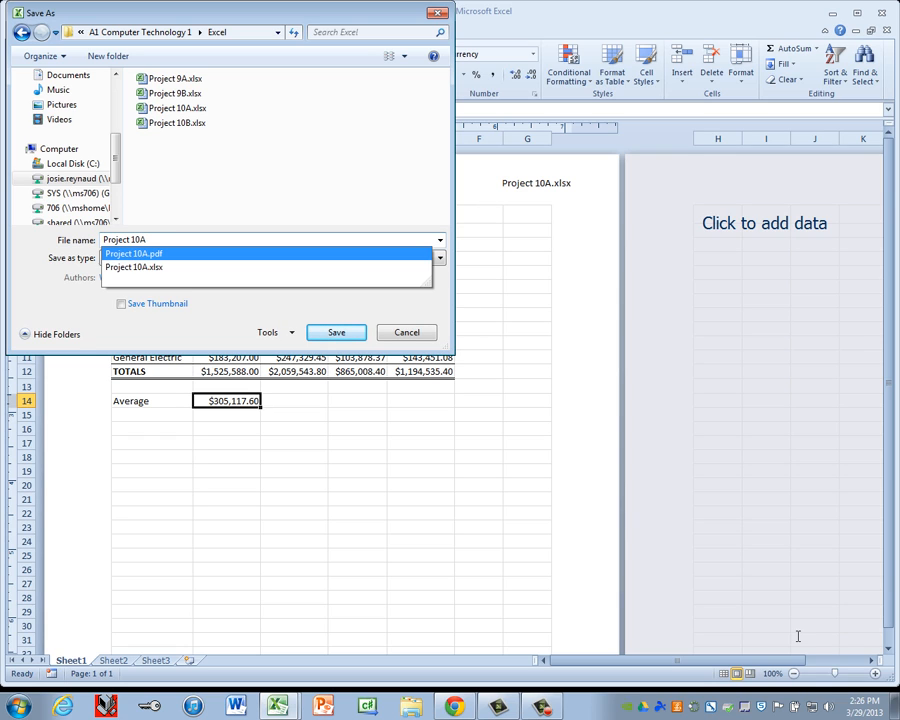
key("Down")
key("Return")
key("Return")
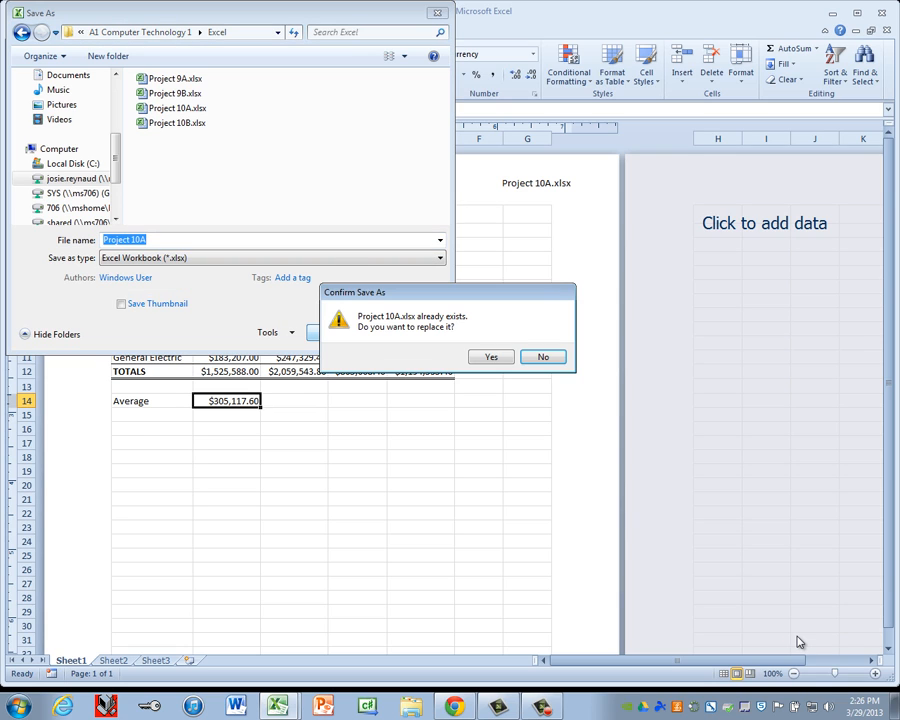
key("Left")
key("Return")
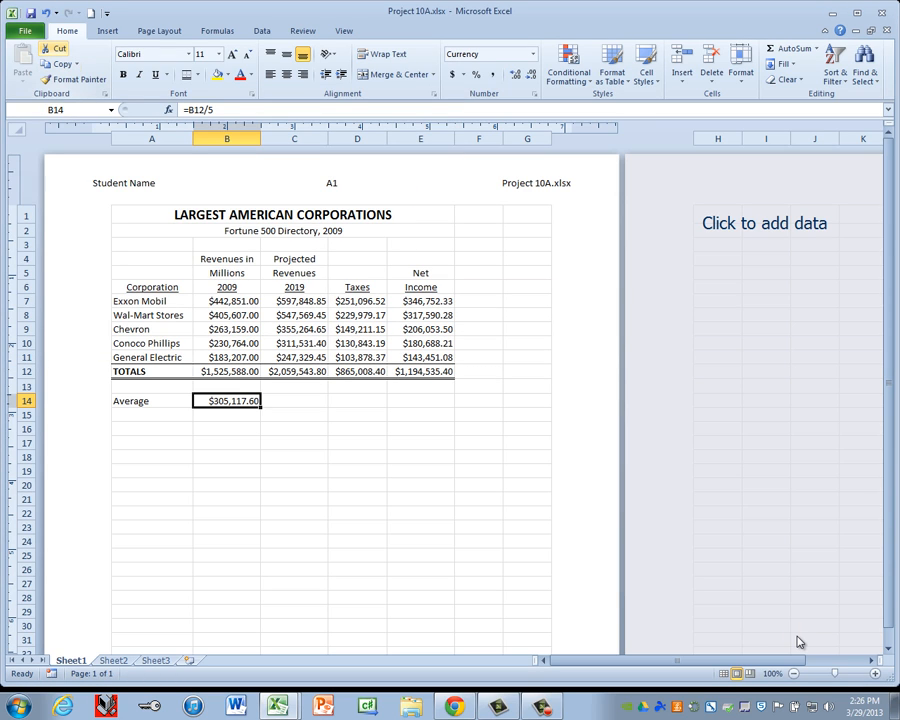
- Examine the print preview of the worksheet
key("alt+f")
key("Down")
key("Down")
key("Down")
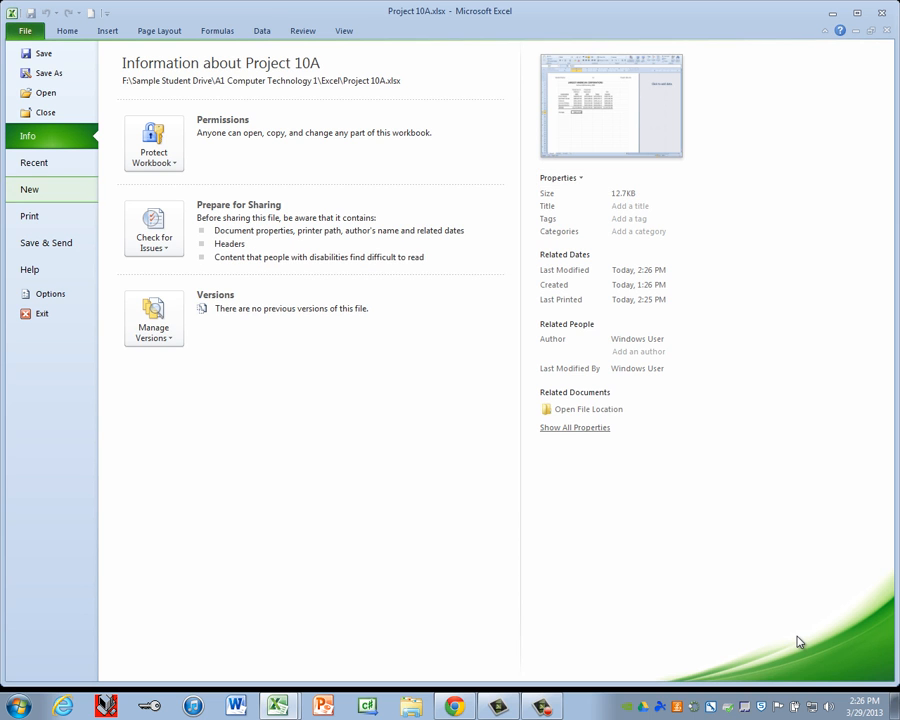
key("Return")
key("Right")
key("Return")
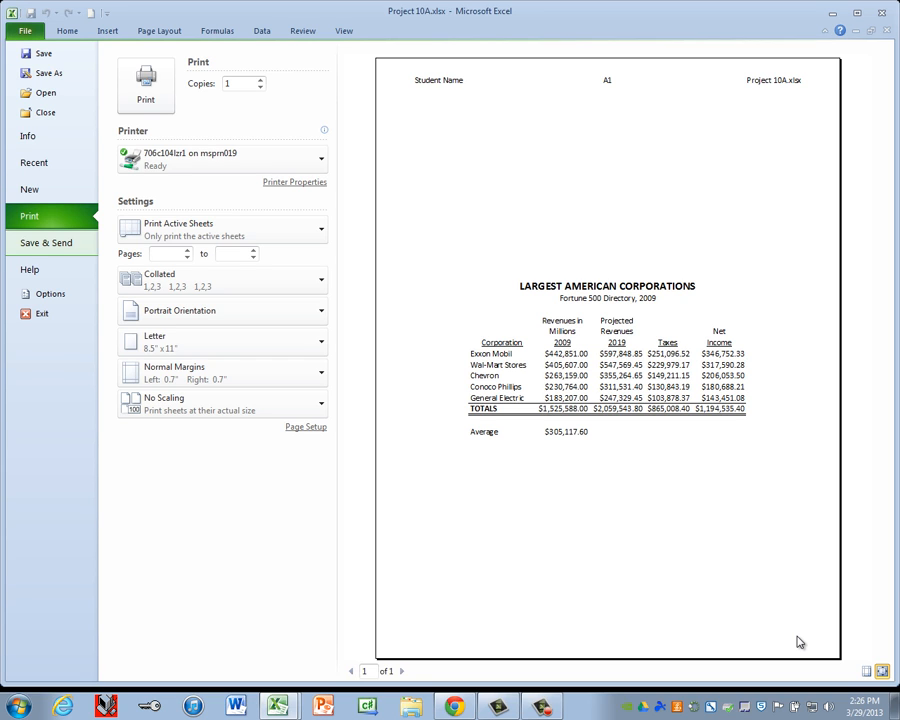
- Publish the workbook as Project 10A.pdf in the Excel folder, replacing the existing file, and close the opened PDF
key("Return")
key("Down")
key("Down")
key("Down")
key("Down")
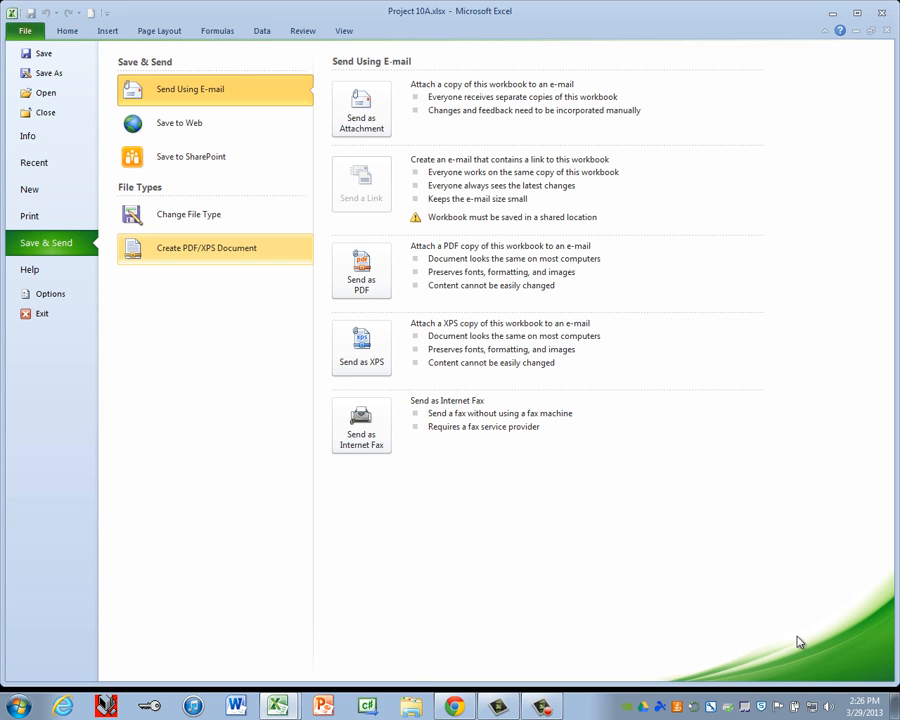
key("Return")
key("Tab")
key("Return")
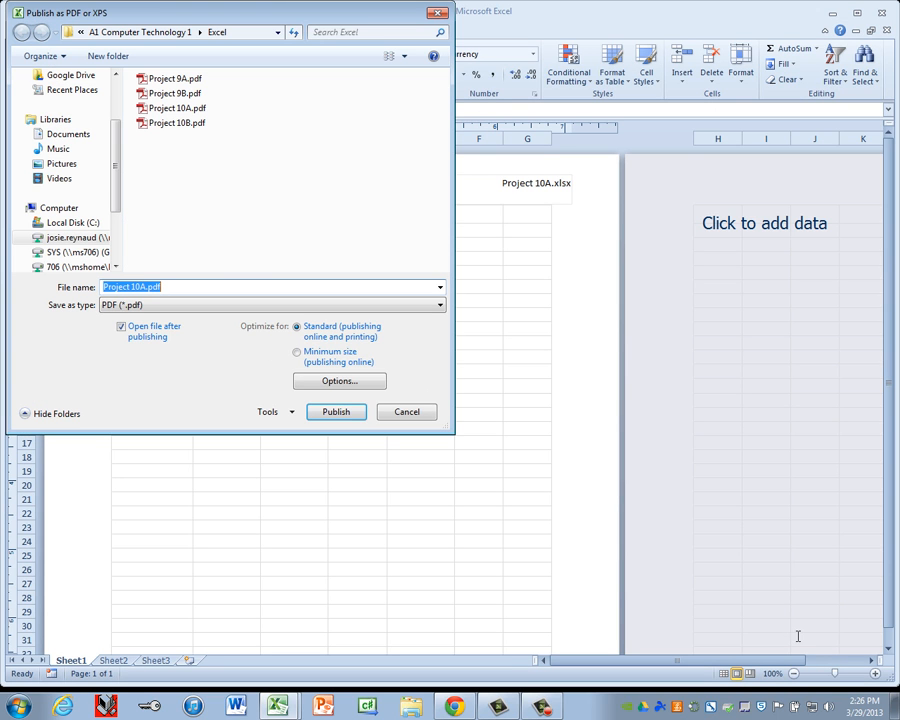
key("Return")
key("Left")
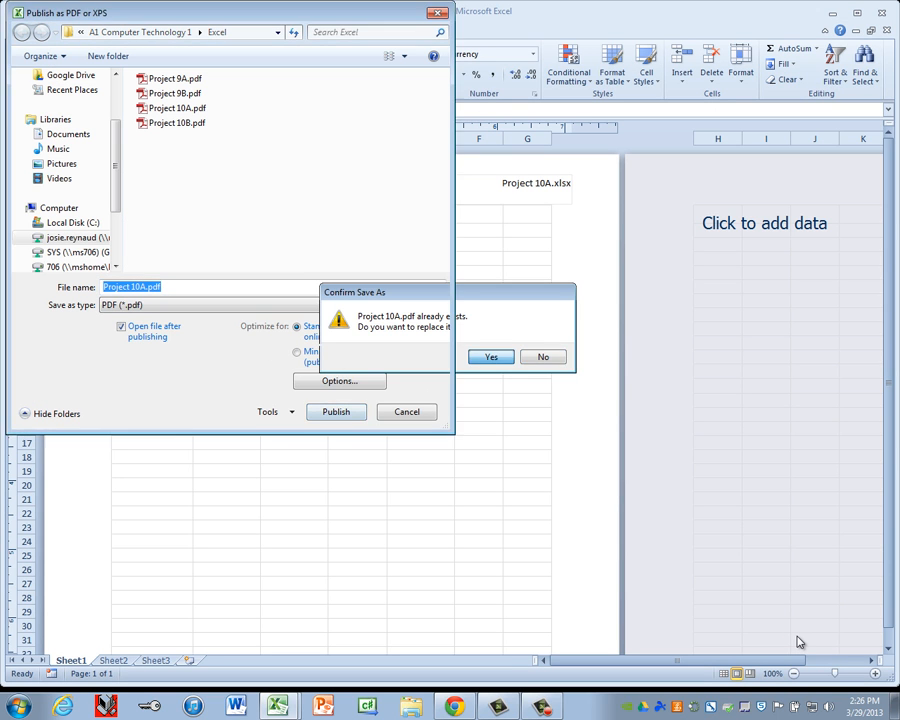
key("Return")
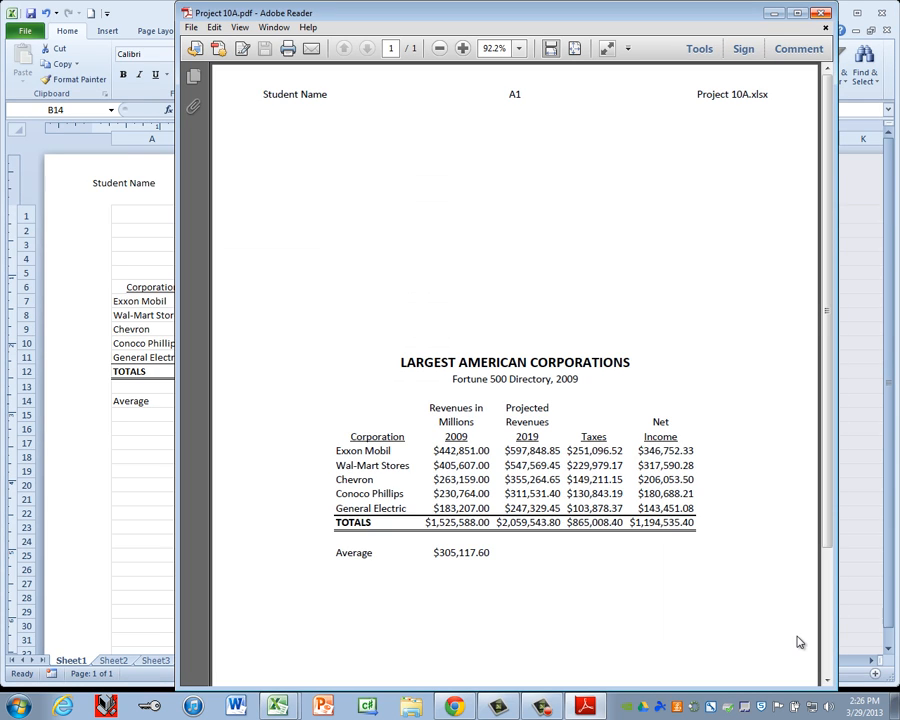
key("alt+F4")
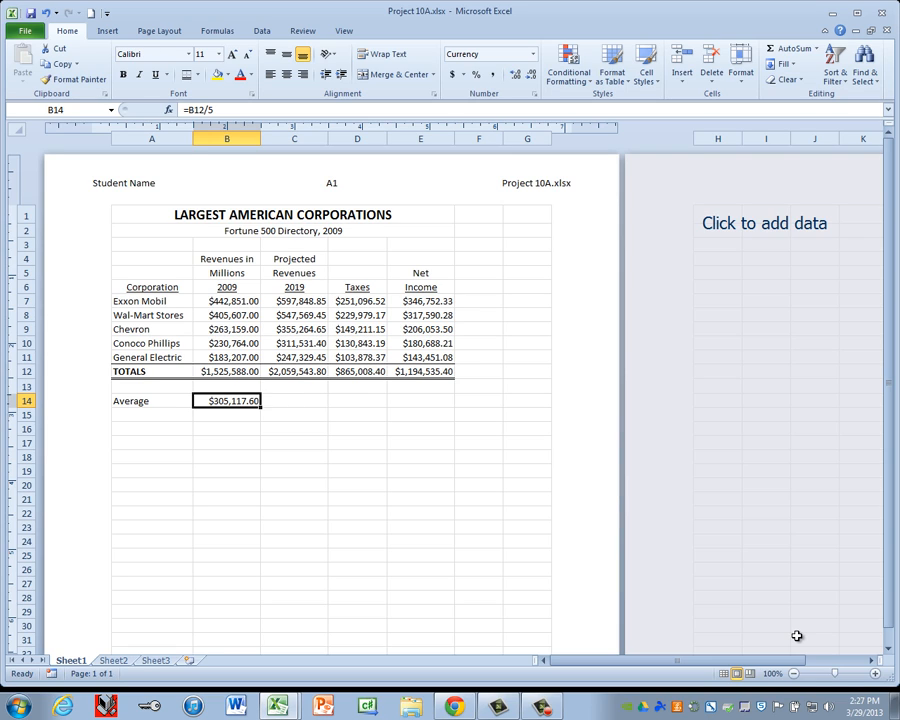
- Display the worksheet's formulas instead of values and autofit the widths of columns A through E
key("ctrl+grave")
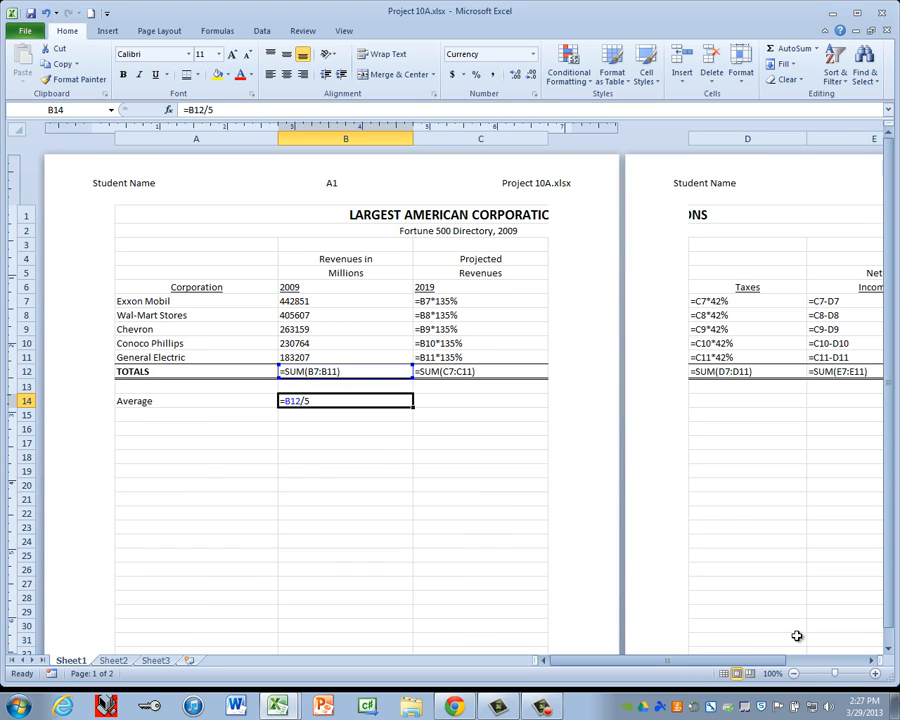
left_click(196, 139)
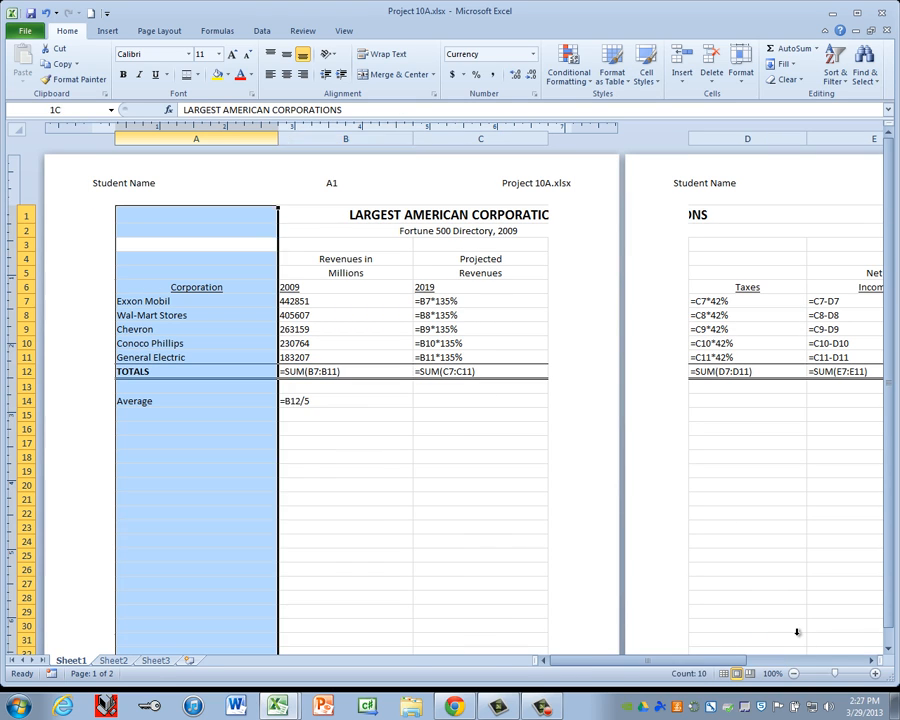
mouse_move(196, 139)
left_mouse_down()
mouse_move(868, 139)
mouse_move(640, 139)
mouse_move(750, 139)
mouse_move(650, 139)
left_mouse_up()
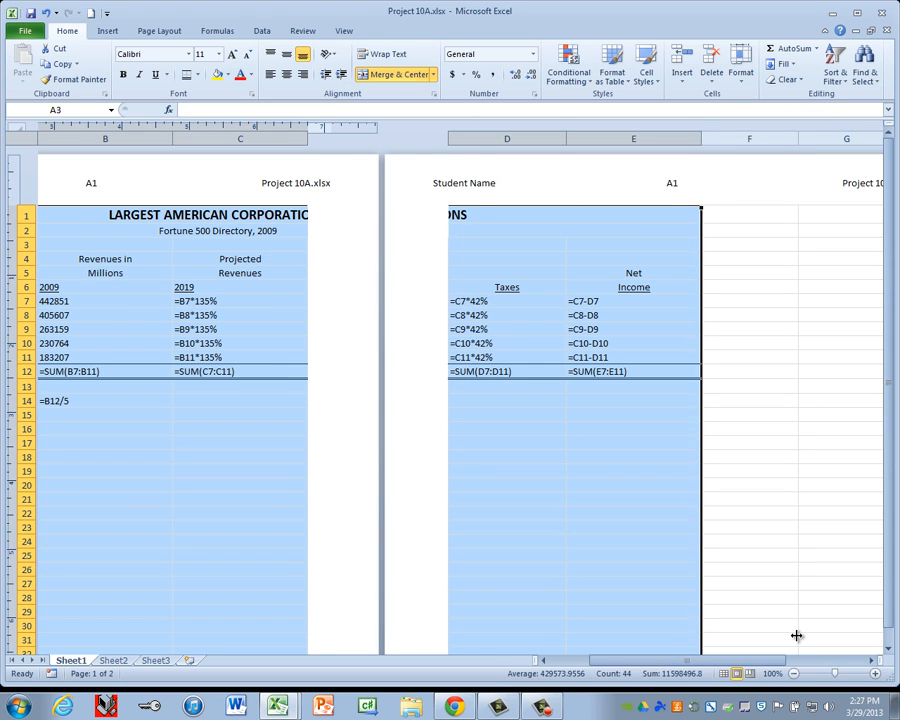
double_click(701, 139)
left_click_drag(725, 660, 687, 660)
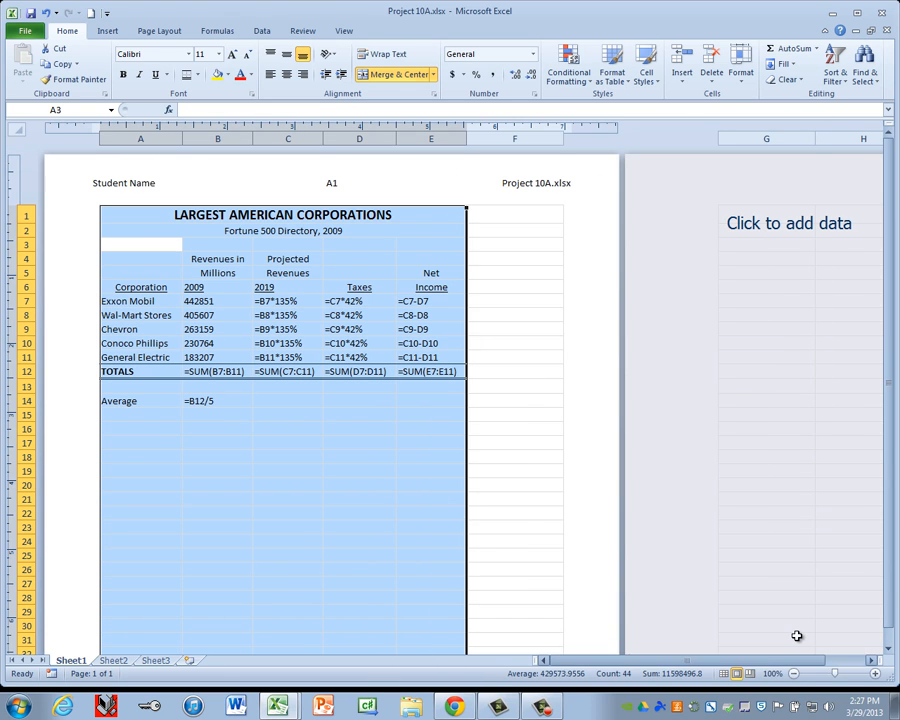
left_click(288, 273)
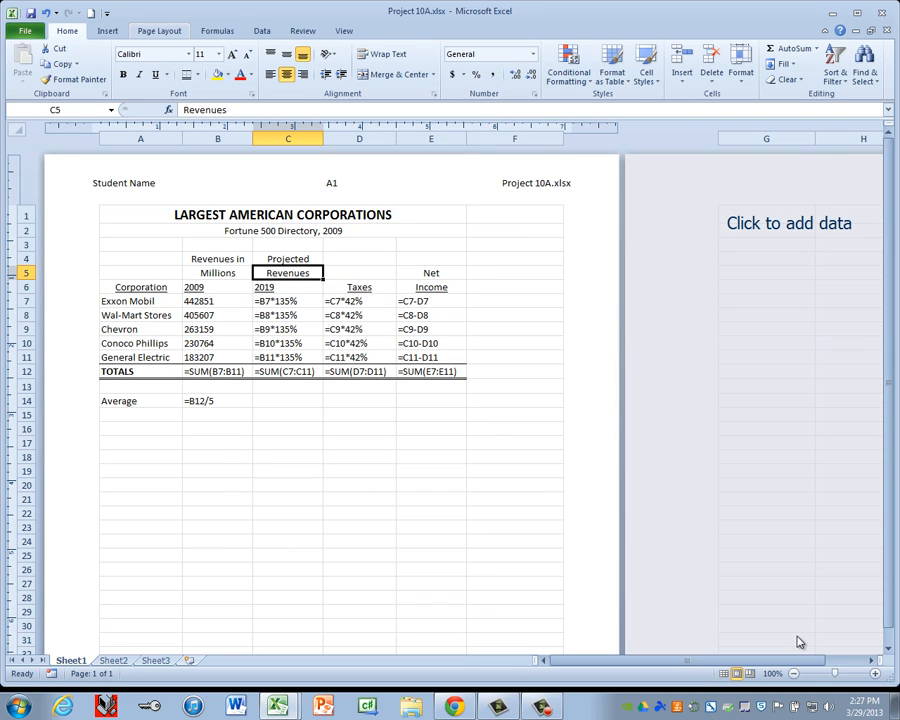
- Scale the printout to fit 1 page wide by 1 tall and check it in the print preview
left_click(159, 31)
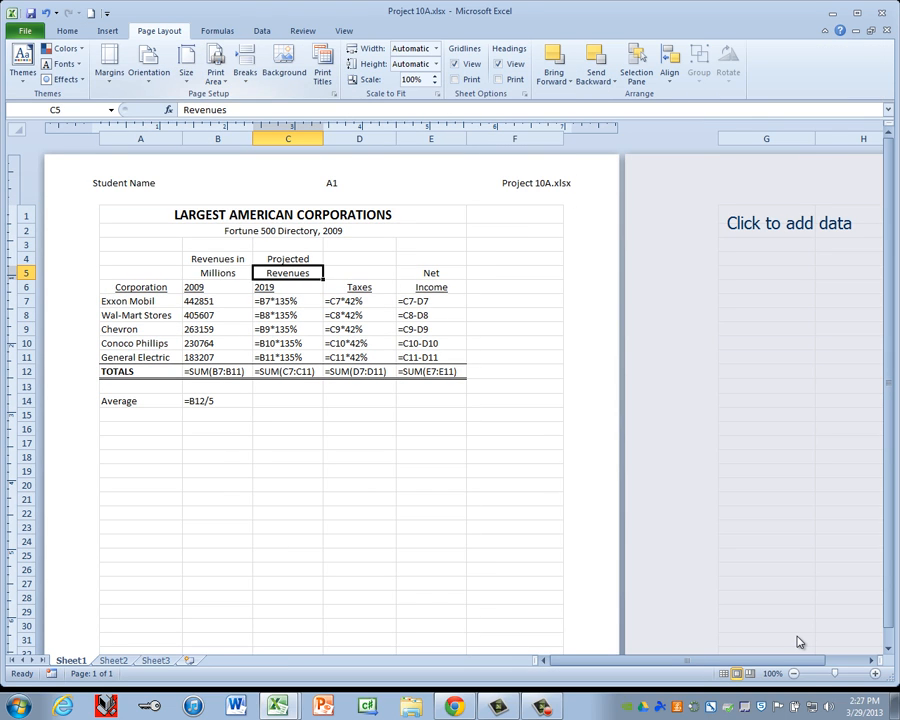
left_click(334, 94)
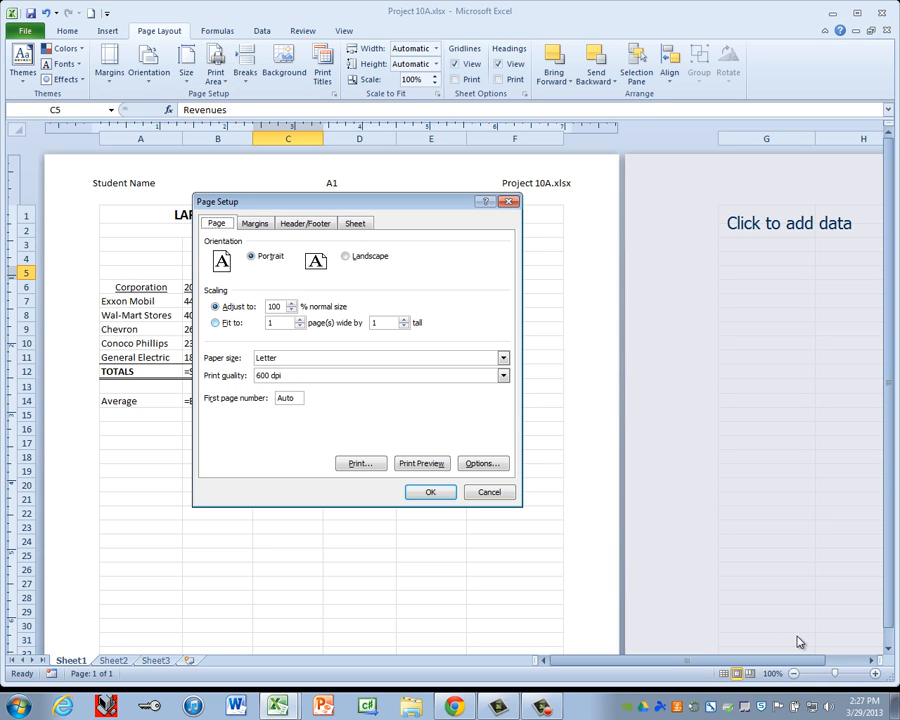
left_click(215, 322)
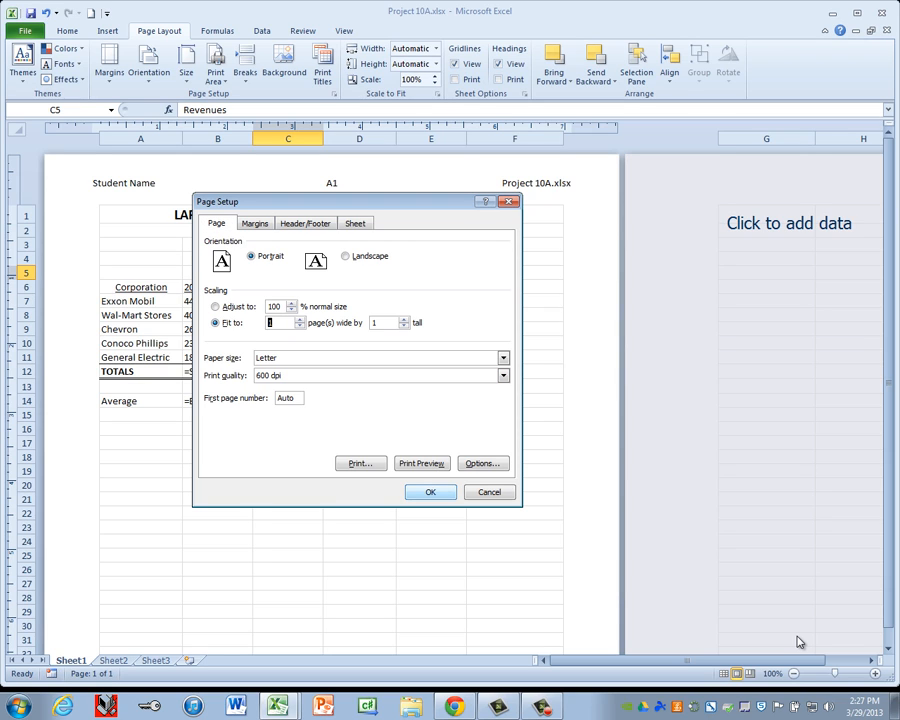
key("Return")
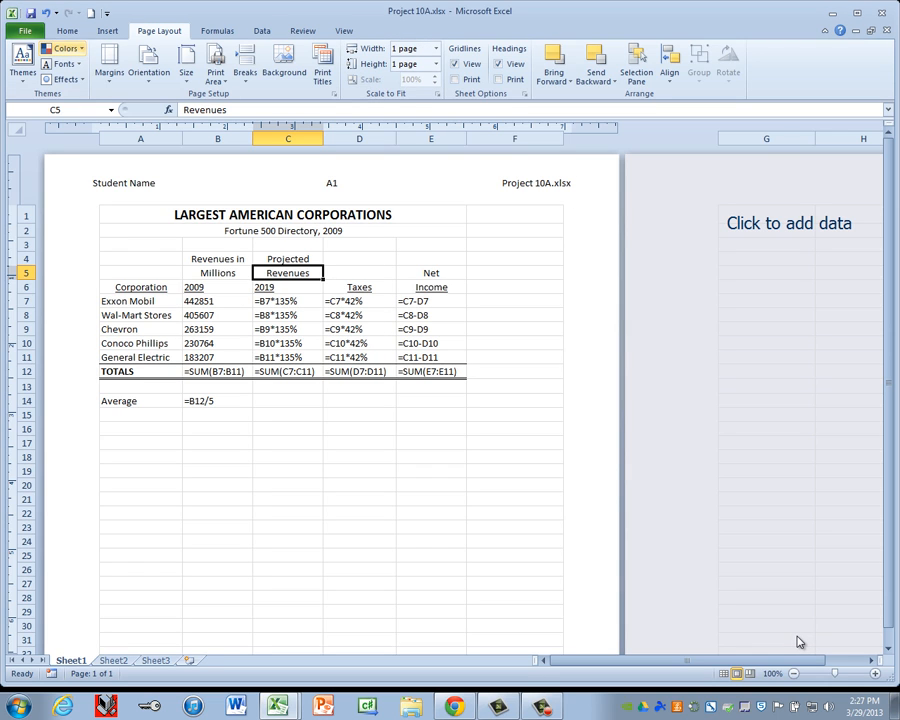
key("alt+f")
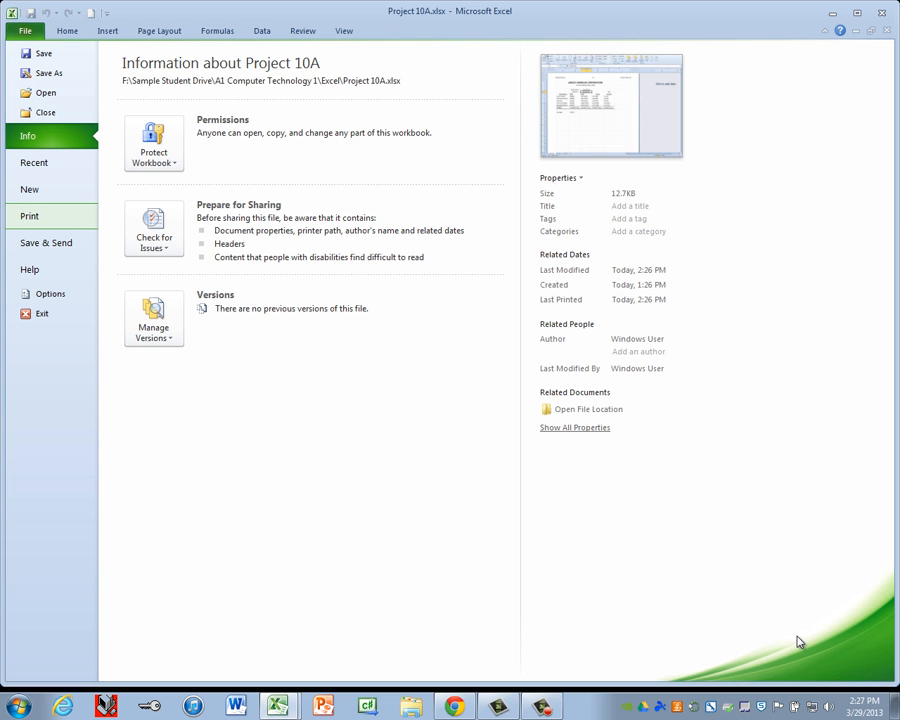
key("ctrl+p")
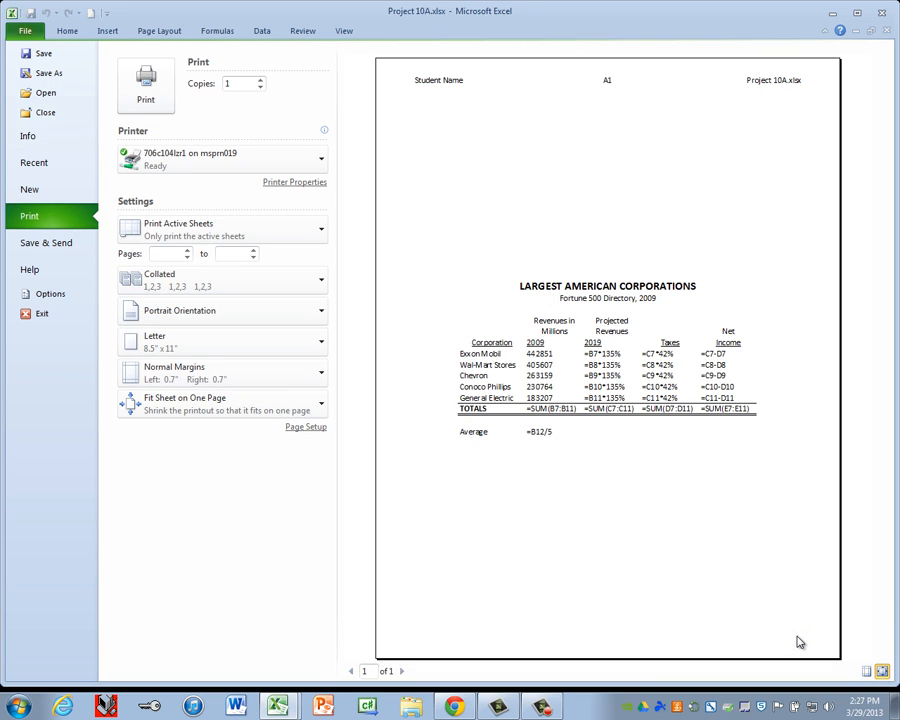
key("Escape")
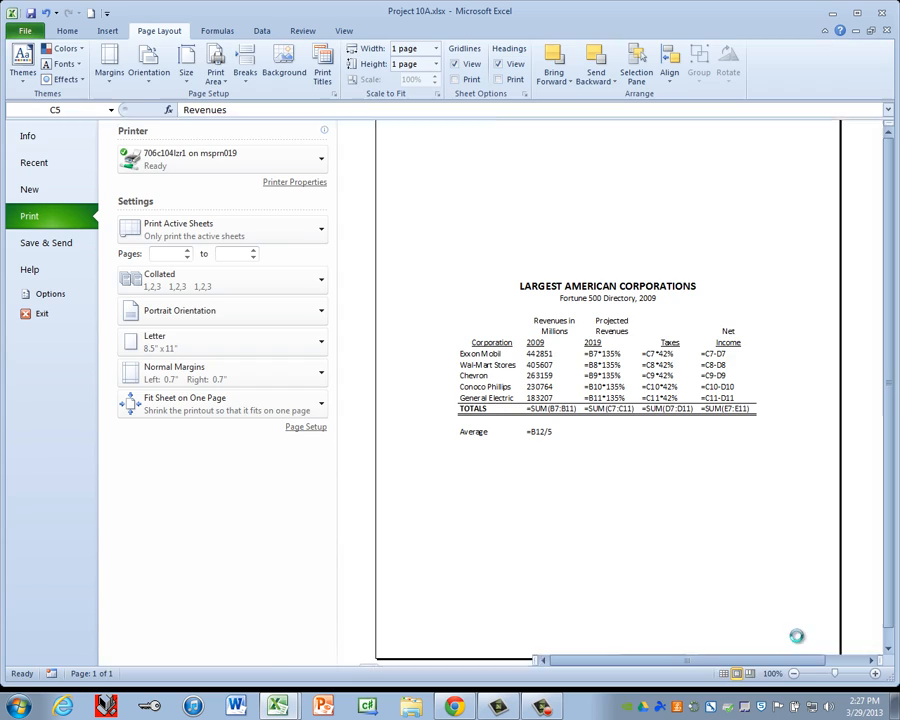
- Save the formulas version as Project 10B.xlsx in the Excel folder, replacing the existing file
key("F12")
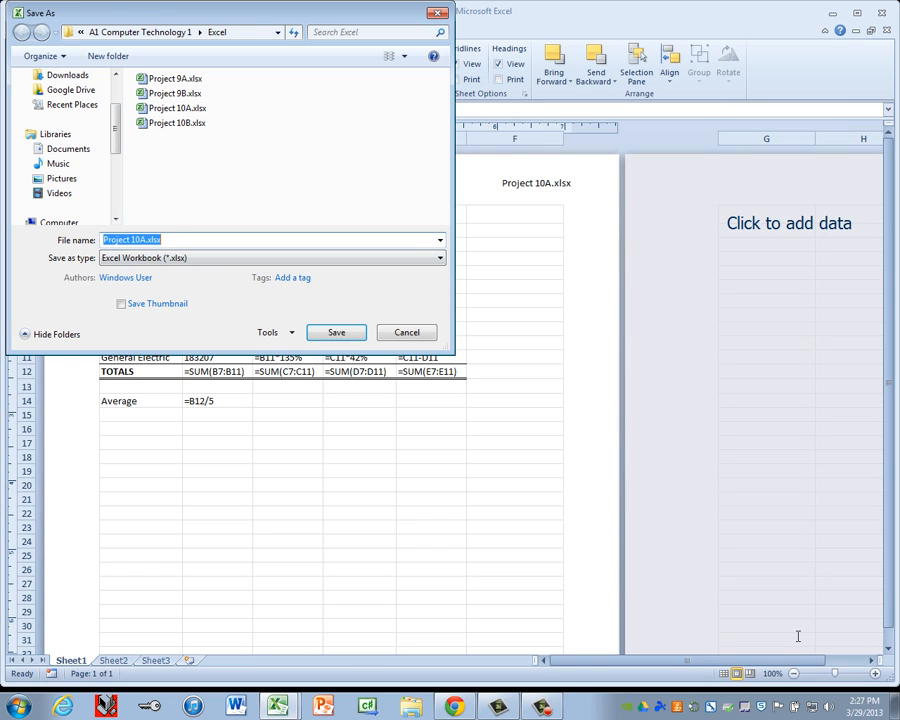
key("Delete")
type("B")
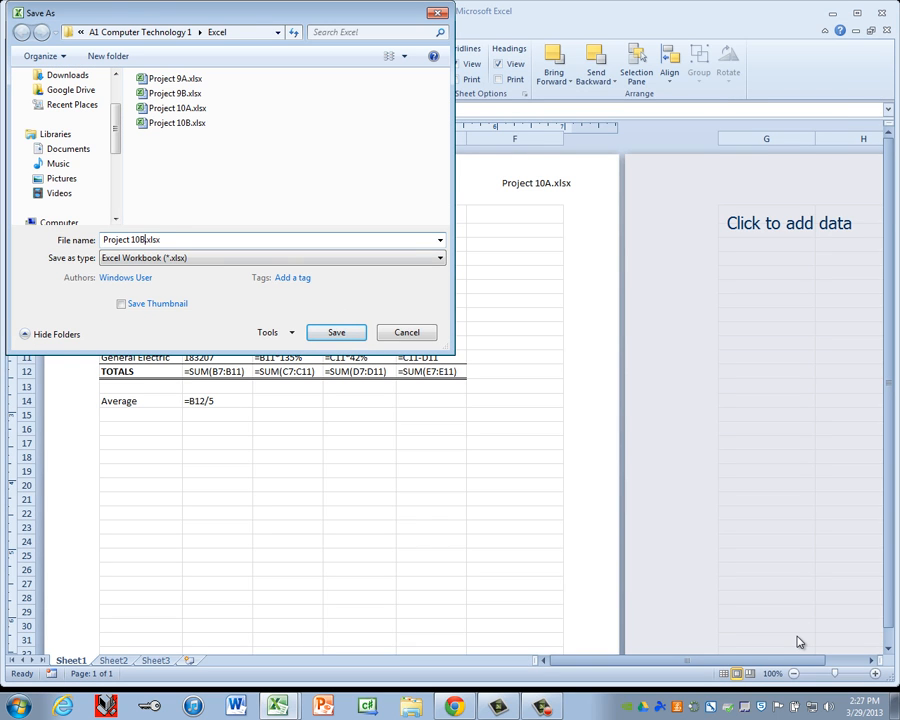
key("Return")
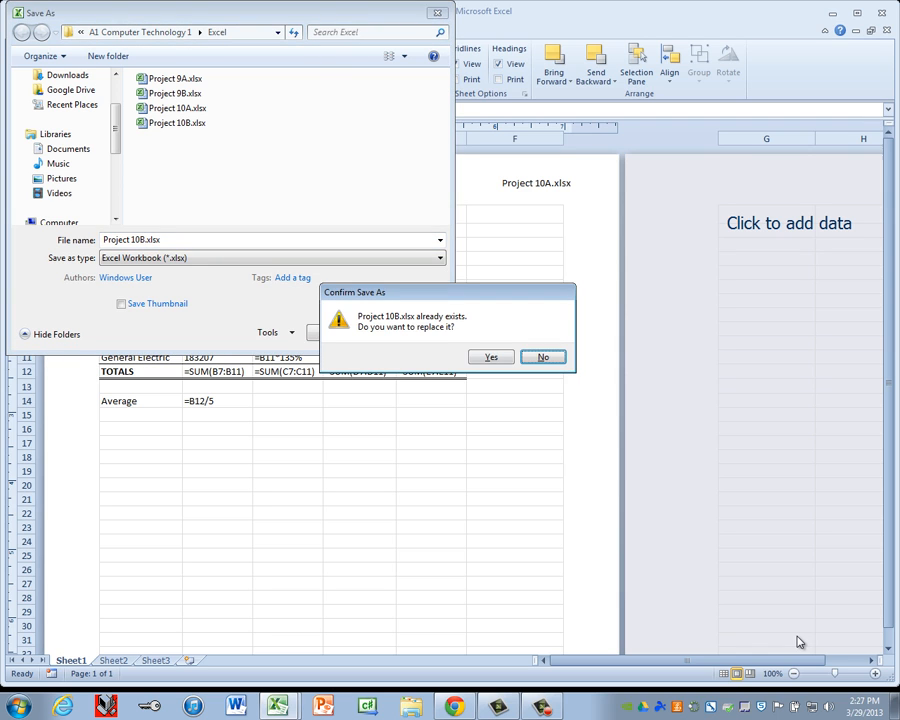
key("y")
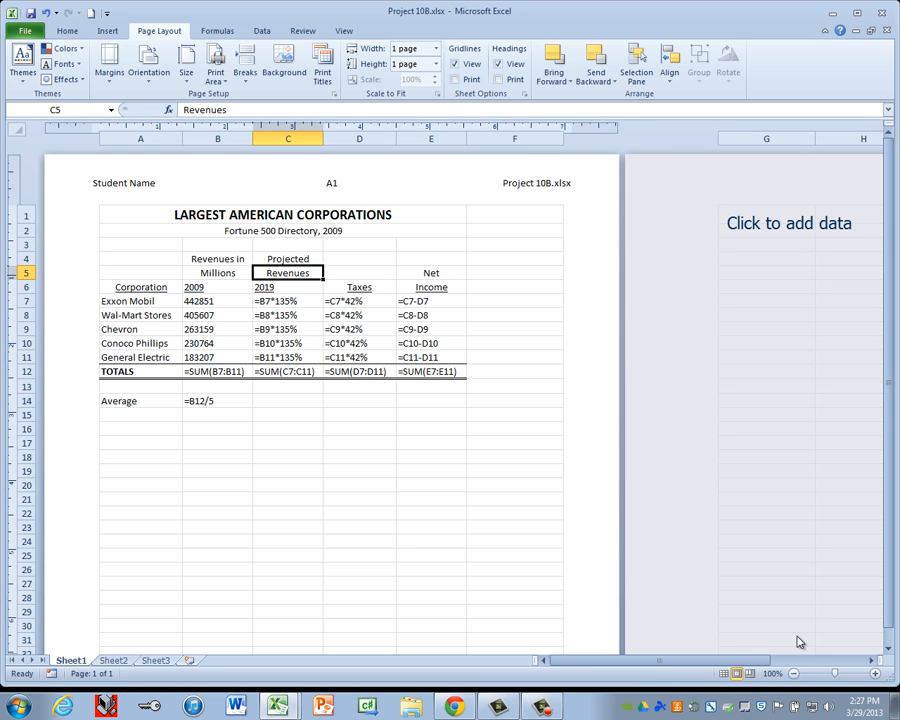
- Publish the formulas version as Project 10B.pdf in the Excel folder, replacing the existing file, and close the opened PDF
key("alt+f")
key("Up")
key("Up")
key("Up")
key("Up")
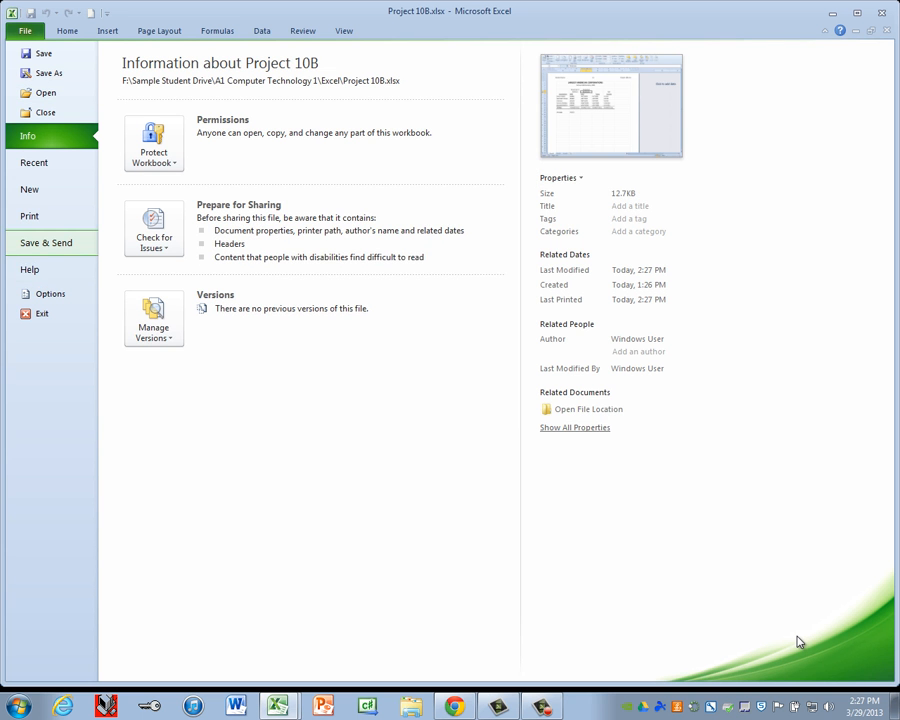
key("Return")
key("Right")
key("Return")
key("Tab")
key("Return")
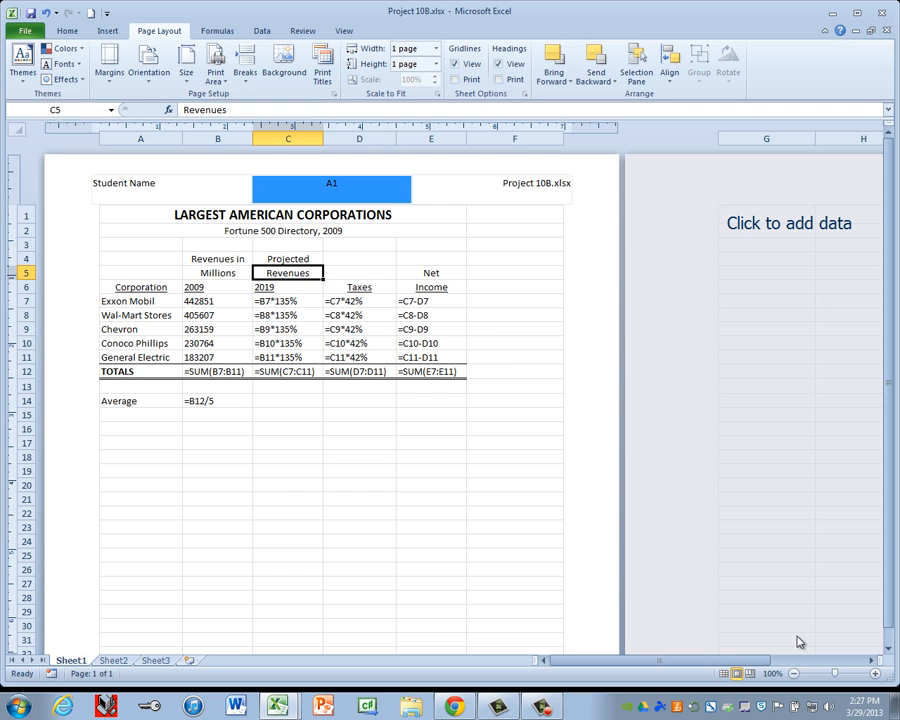
key("Return")
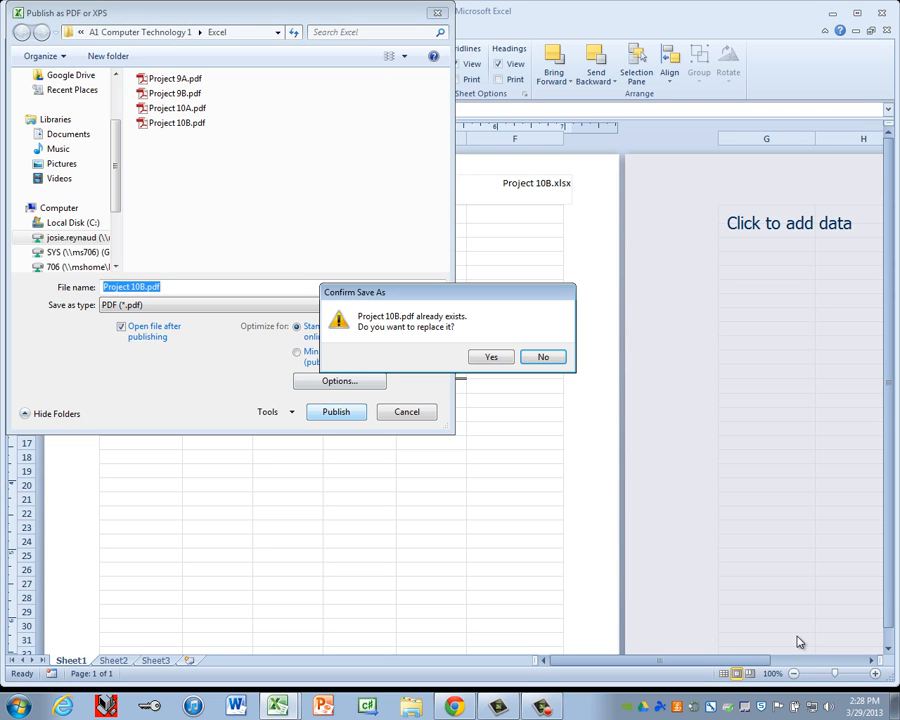
key("Left")
key("Return")
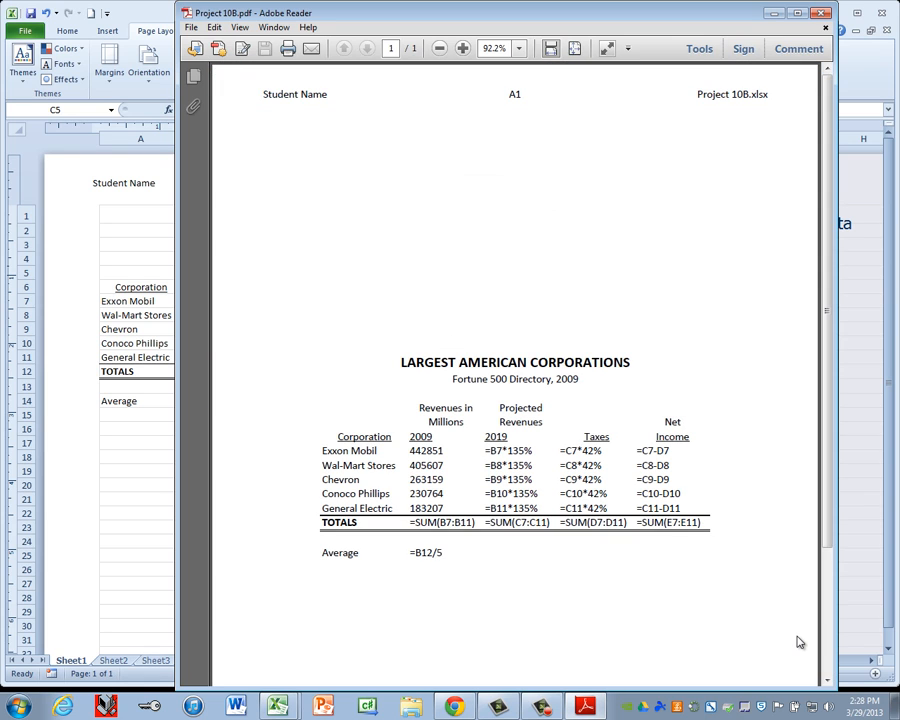
key("alt+F4")
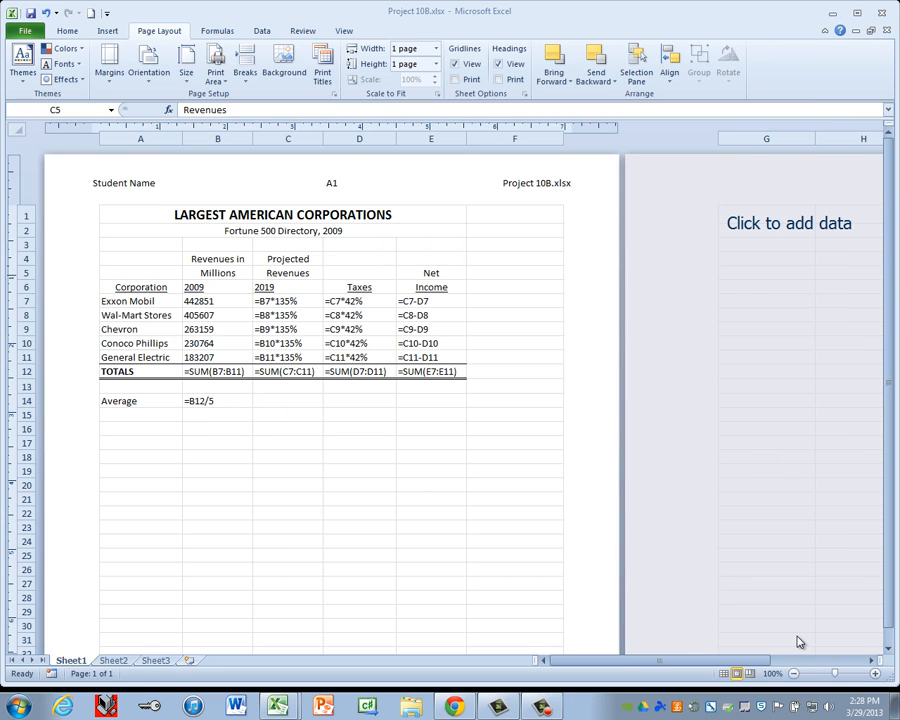